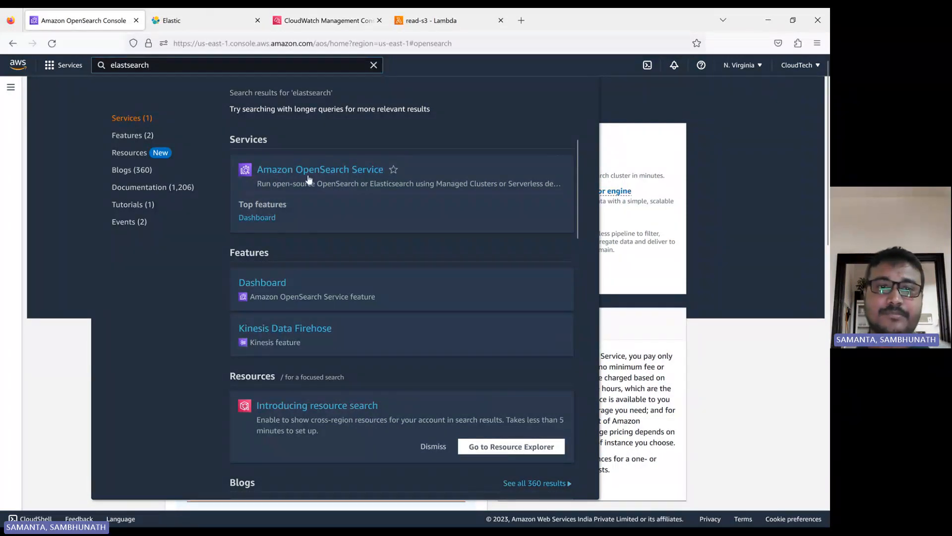
# Open Amazon OpenSearch Service and dismiss the survey and 2.7 upgrade notices
pyautogui.click(314, 172)
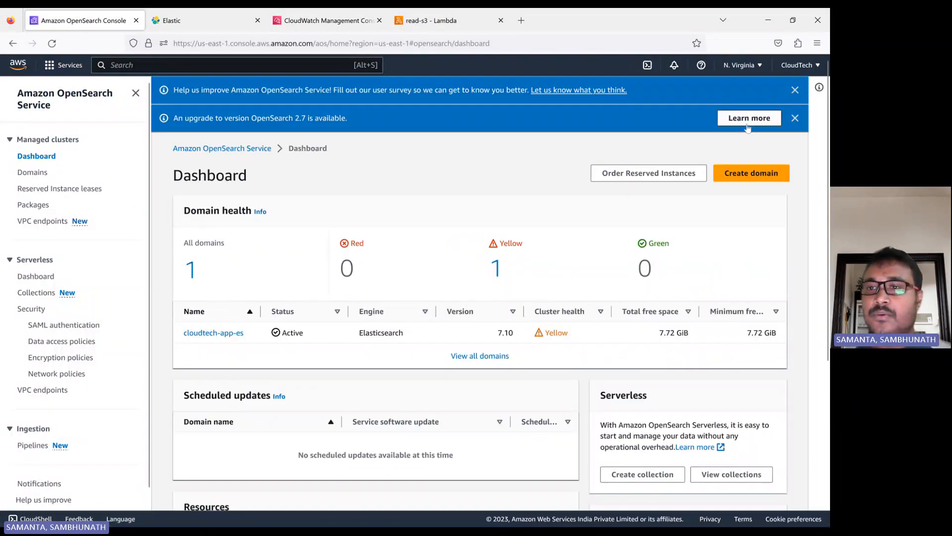
pyautogui.click(794, 91)
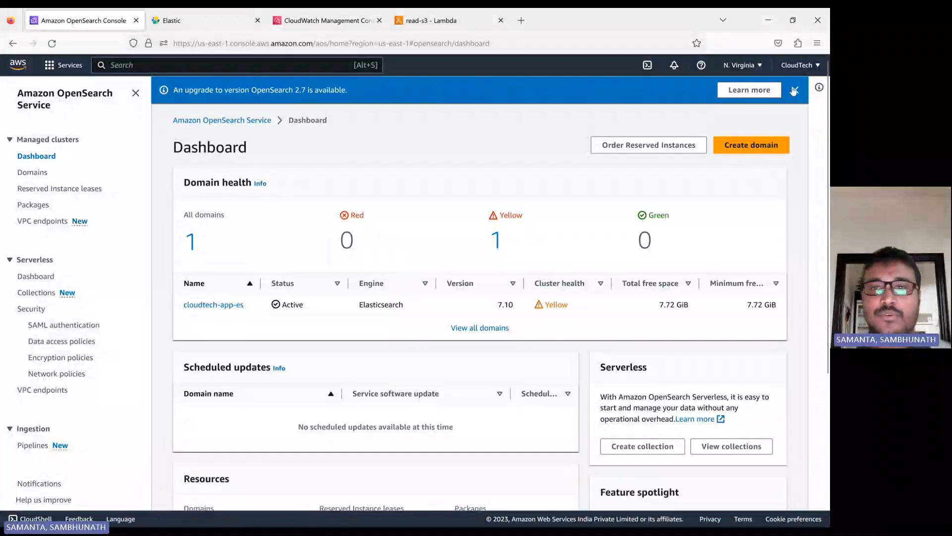
pyautogui.click(796, 91)
# Glance at Create domain, then return to the OpenSearch dashboard through the recently visited services
pyautogui.click(744, 121)
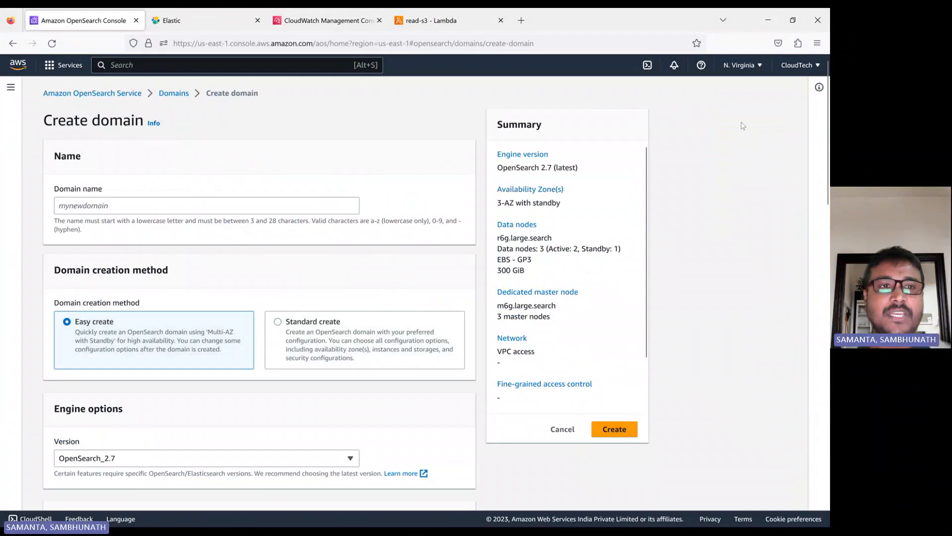
pyautogui.click(64, 65)
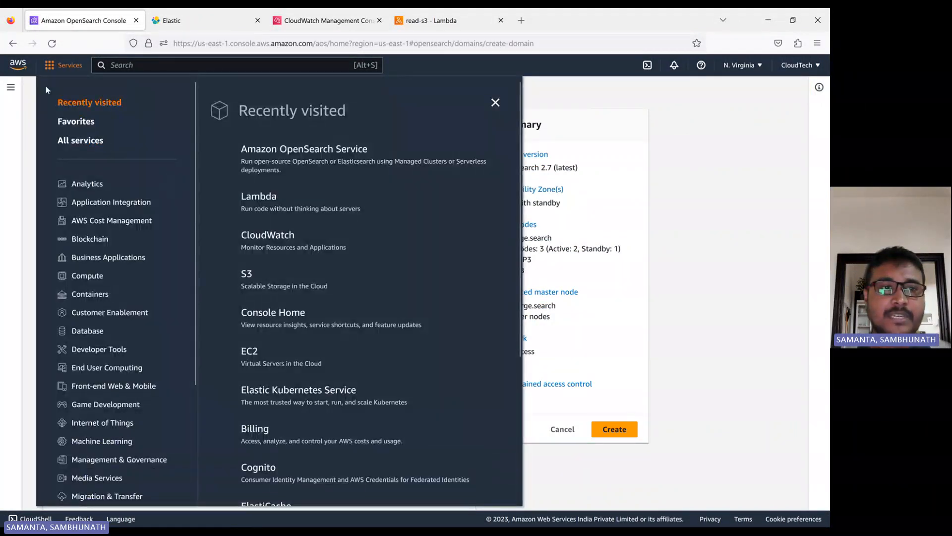
pyautogui.click(31, 104)
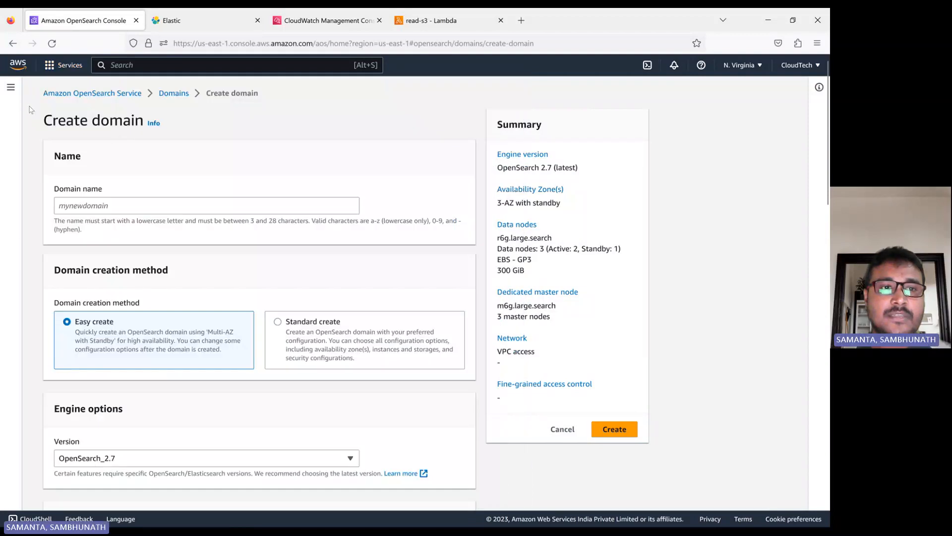
pyautogui.click(49, 65)
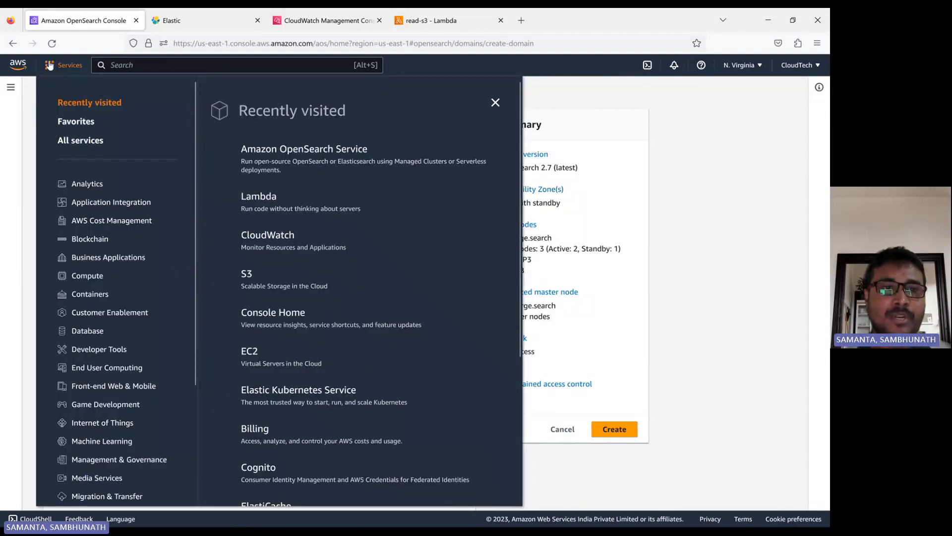
pyautogui.click(273, 154)
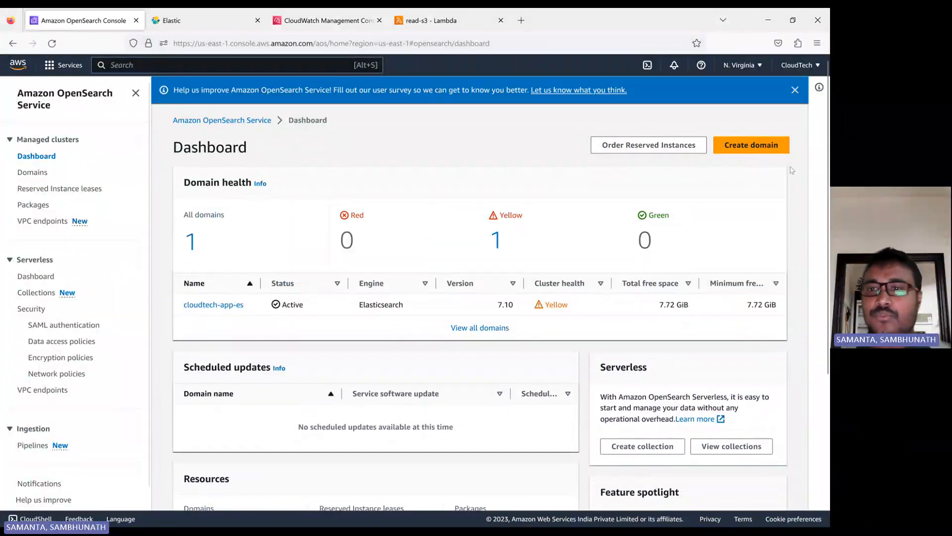
# Start a new domain named app-server-demo and review the form below
pyautogui.click(753, 149)
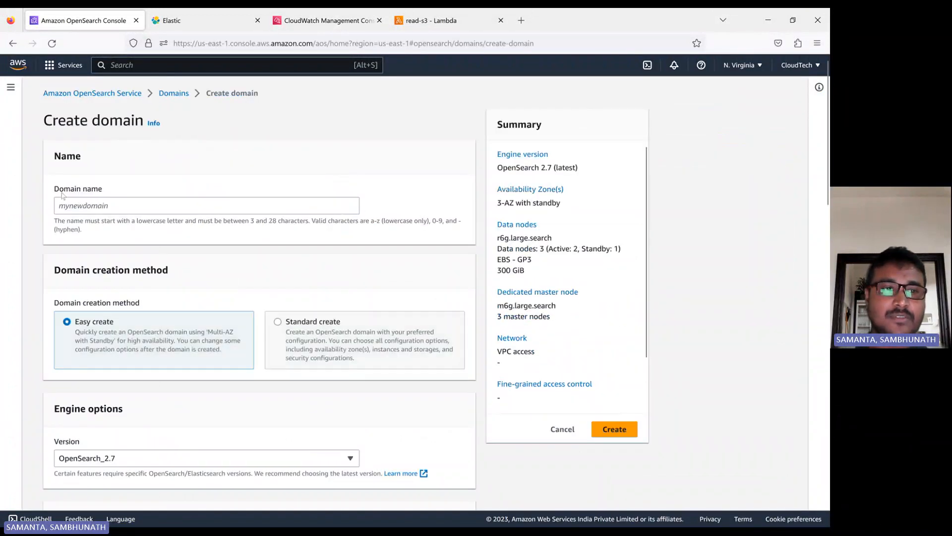
pyautogui.click(109, 205)
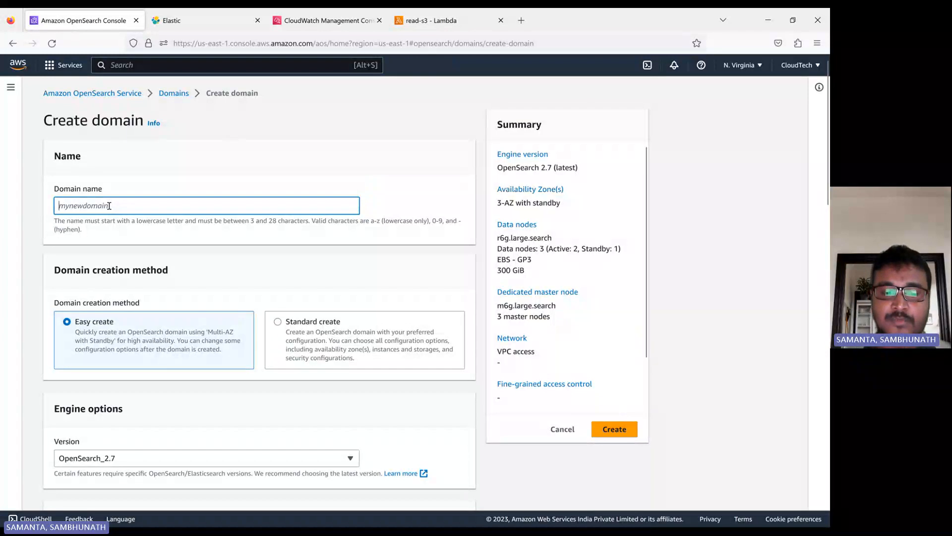
pyautogui.write('app-cloud')
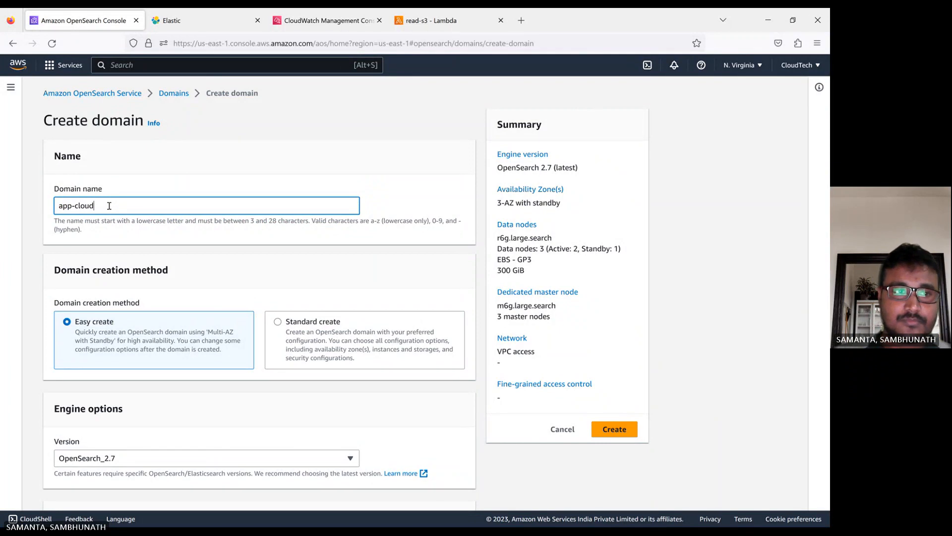
pyautogui.press('BackSpace')
pyautogui.press('BackSpace')
pyautogui.press('BackSpace')
pyautogui.press('BackSpace')
pyautogui.press('BackSpace')
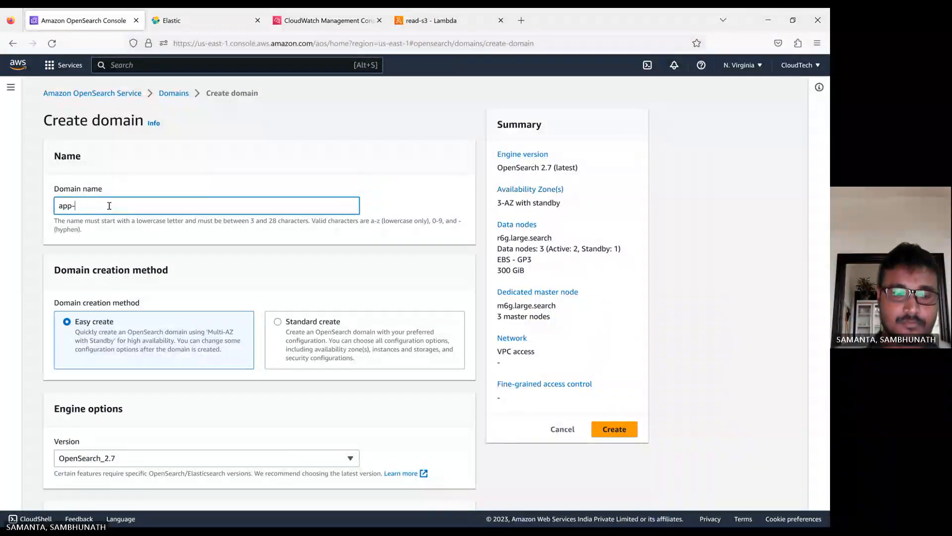
pyautogui.write('server-')
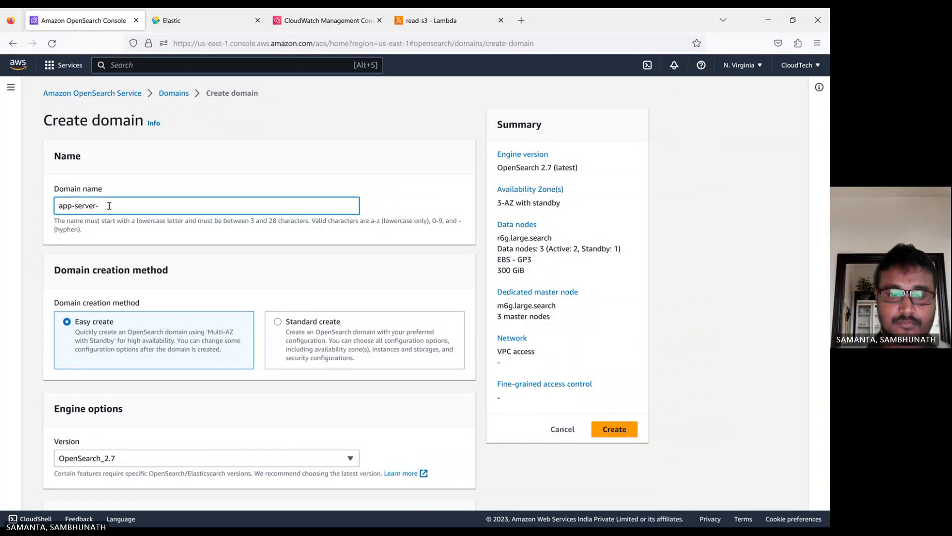
pyautogui.write('demo')
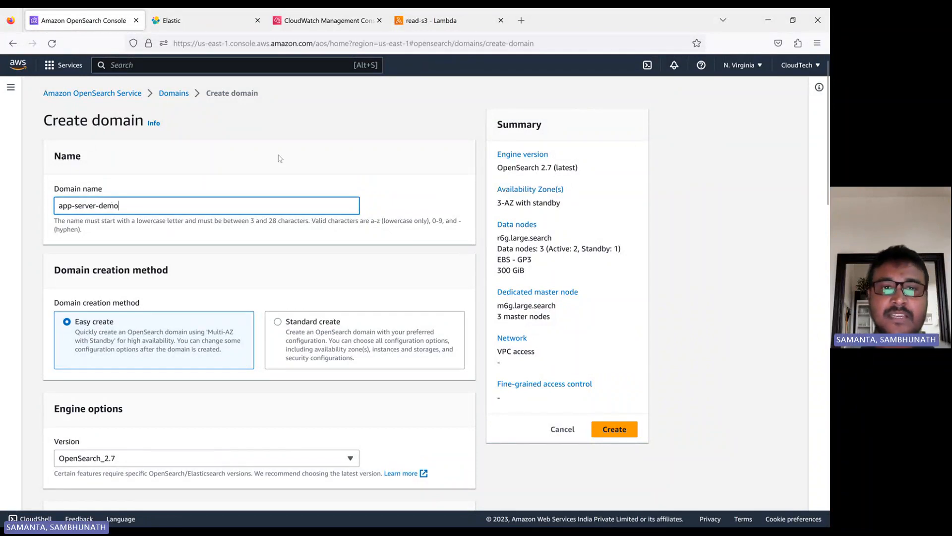
pyautogui.click(315, 163)
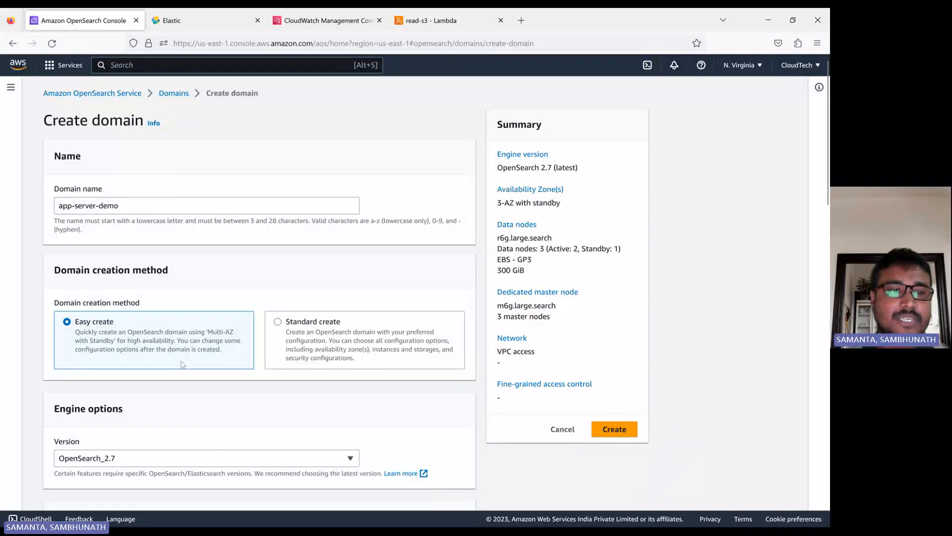
pyautogui.scroll(-1, 169, 361)
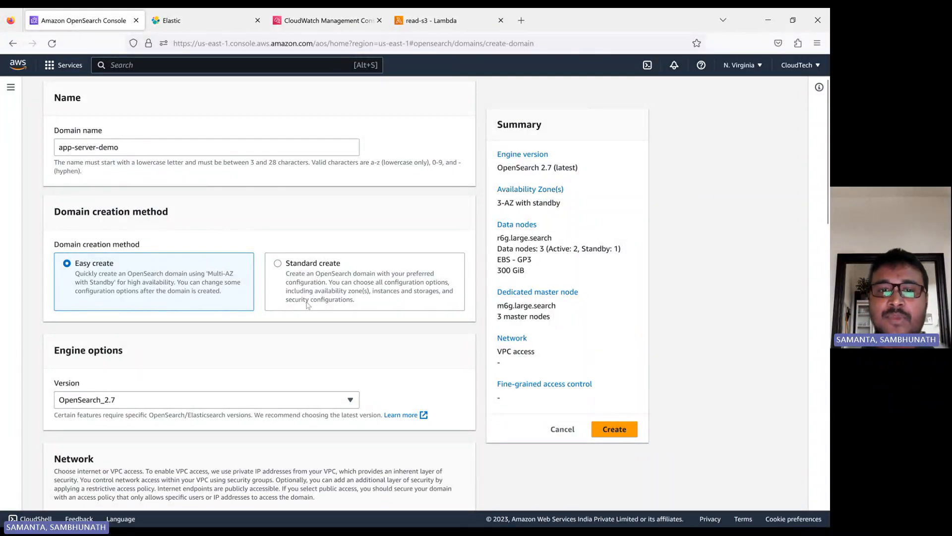
pyautogui.scroll(-1, 300, 273)
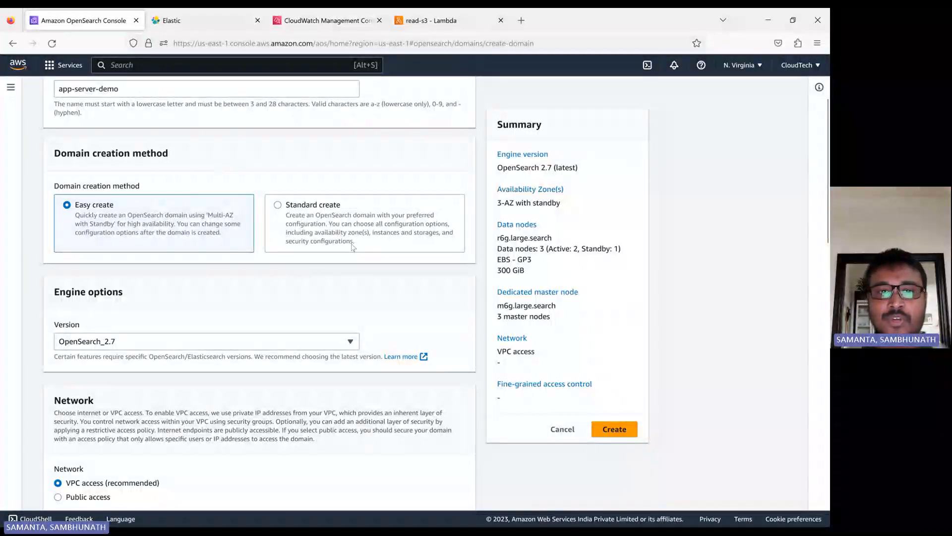
# Switch to Standard create and choose the Dev/test template
pyautogui.click(277, 205)
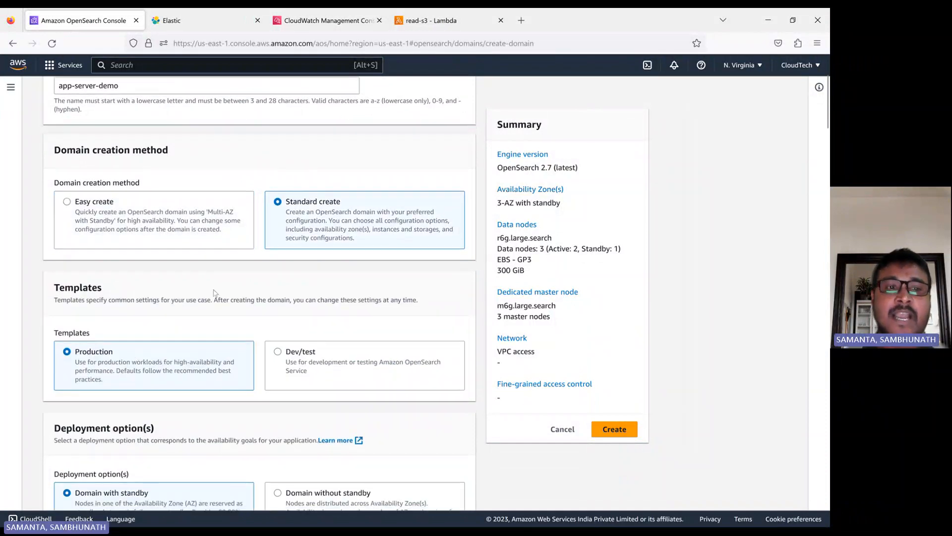
pyautogui.scroll(-2, 237, 300)
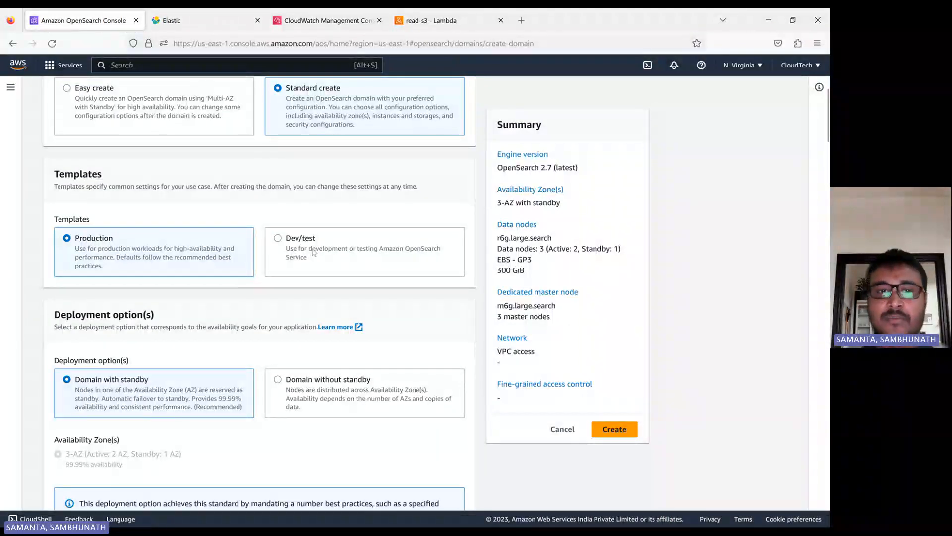
pyautogui.click(277, 238)
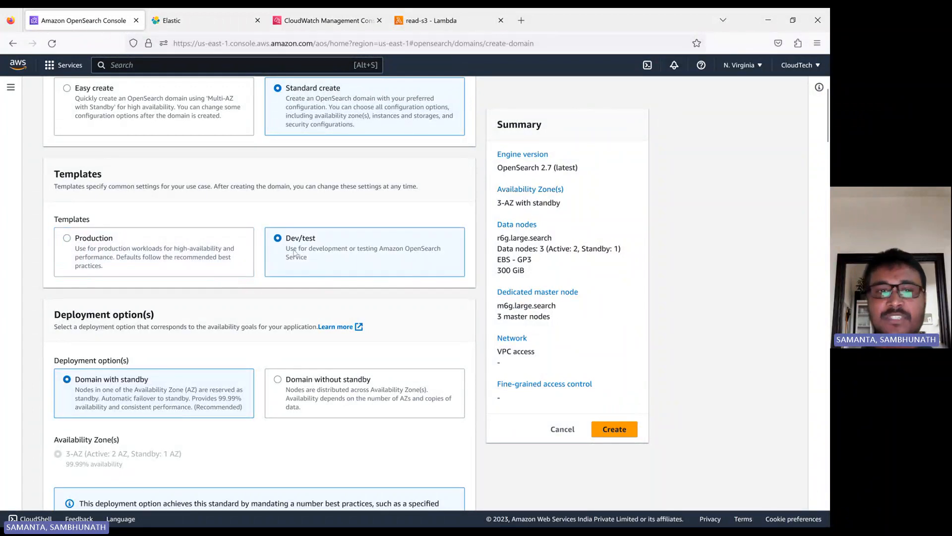
pyautogui.scroll(-3, 278, 288)
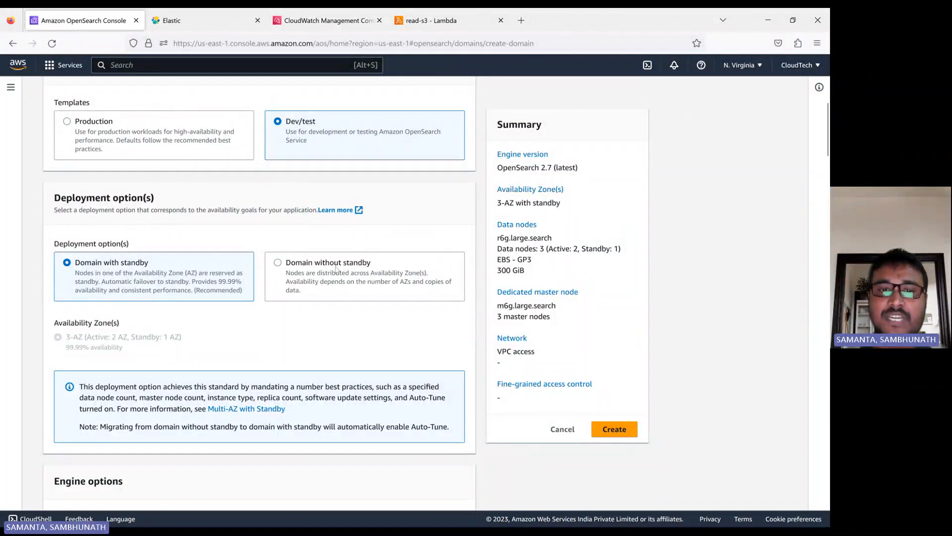
pyautogui.scroll(5, 280, 290)
pyautogui.scroll(3, 274, 290)
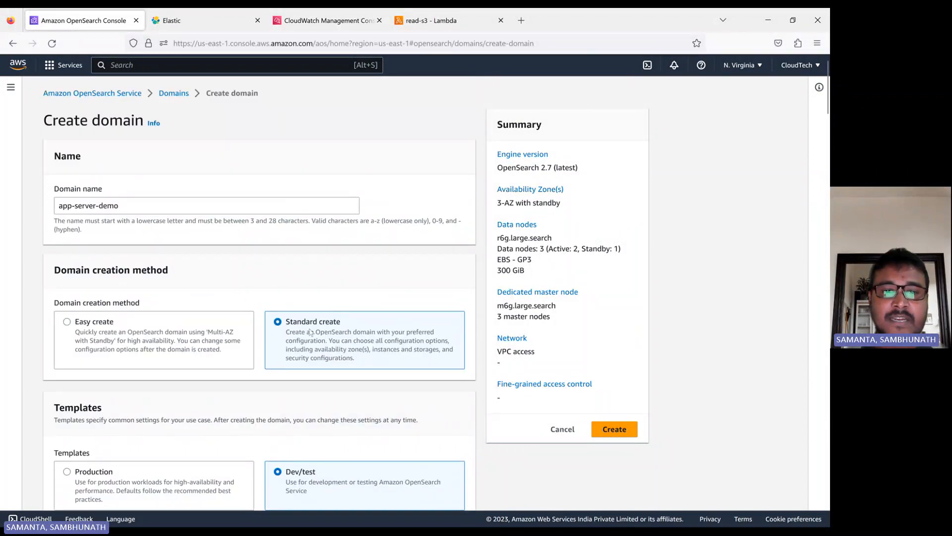
pyautogui.scroll(-3, 305, 344)
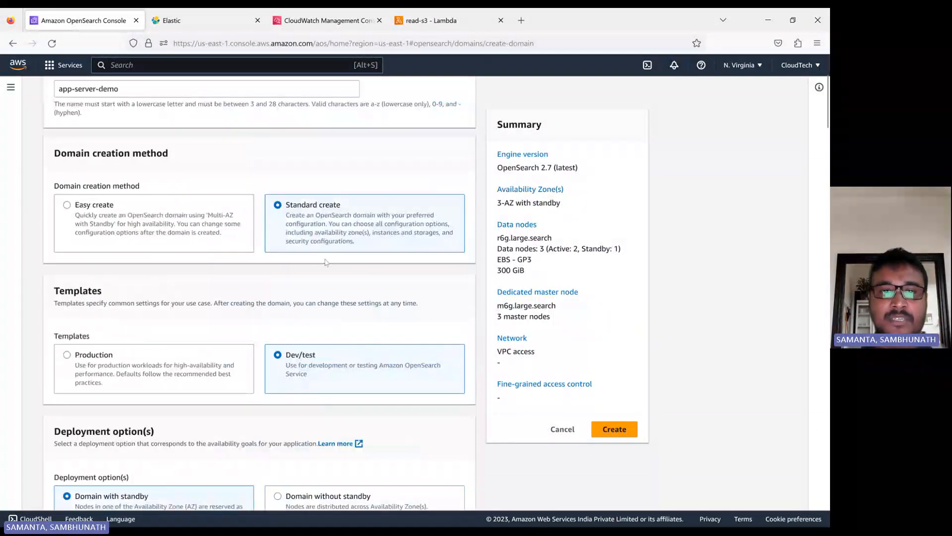
pyautogui.scroll(-6, 320, 248)
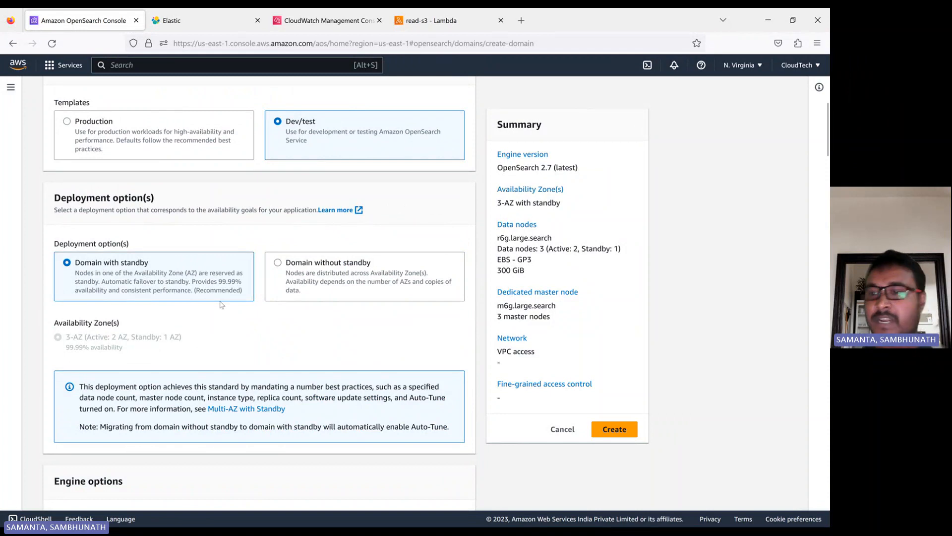
# Deploy the domain without standby in a single availability zone (1-AZ)
pyautogui.click(278, 263)
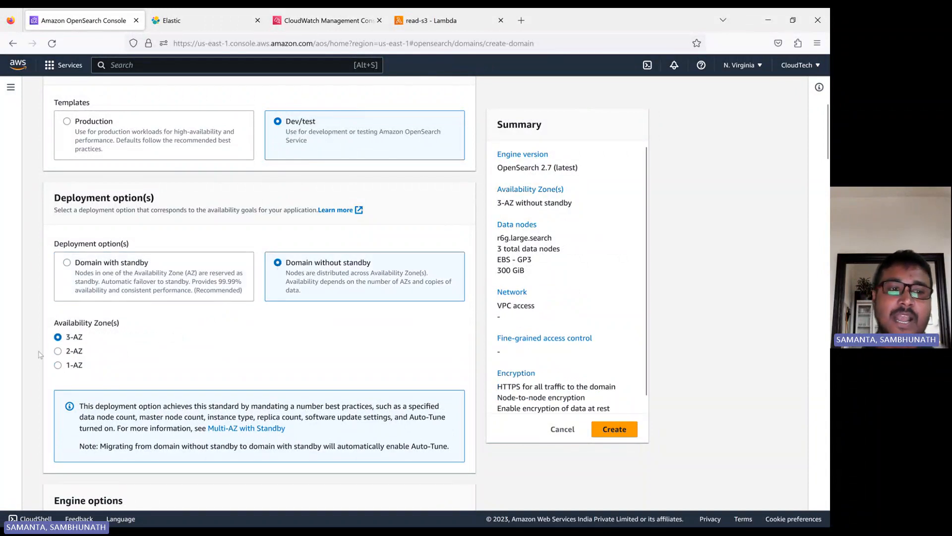
pyautogui.click(59, 365)
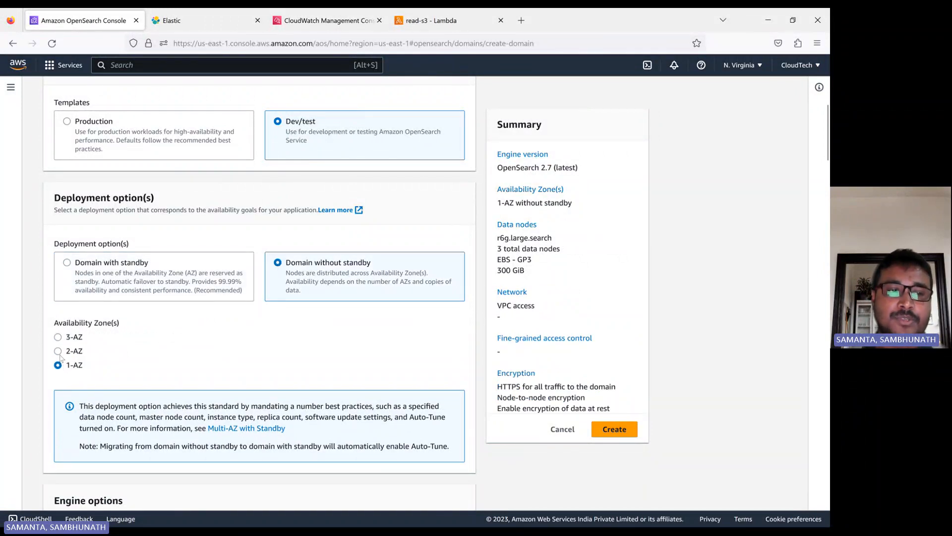
pyautogui.click(59, 351)
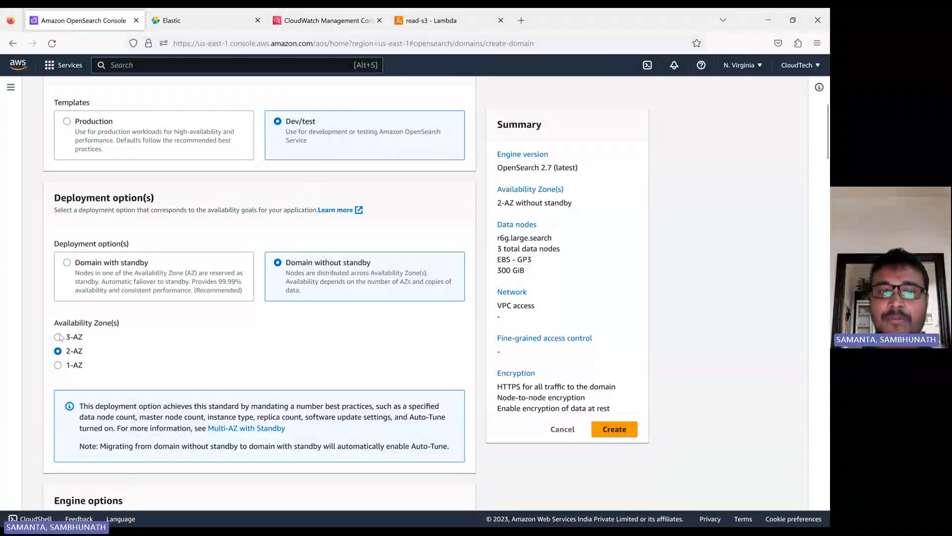
pyautogui.click(59, 337)
pyautogui.click(59, 365)
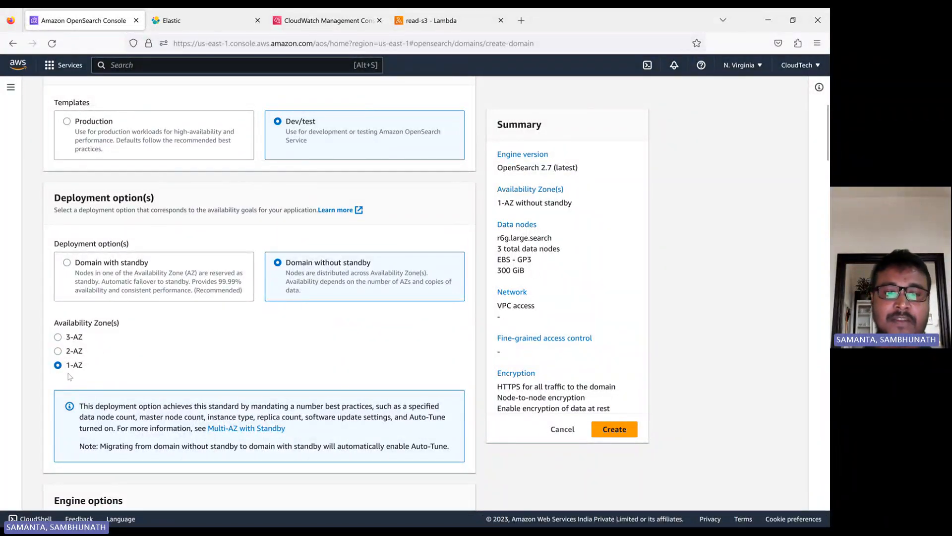
pyautogui.scroll(-5, 69, 377)
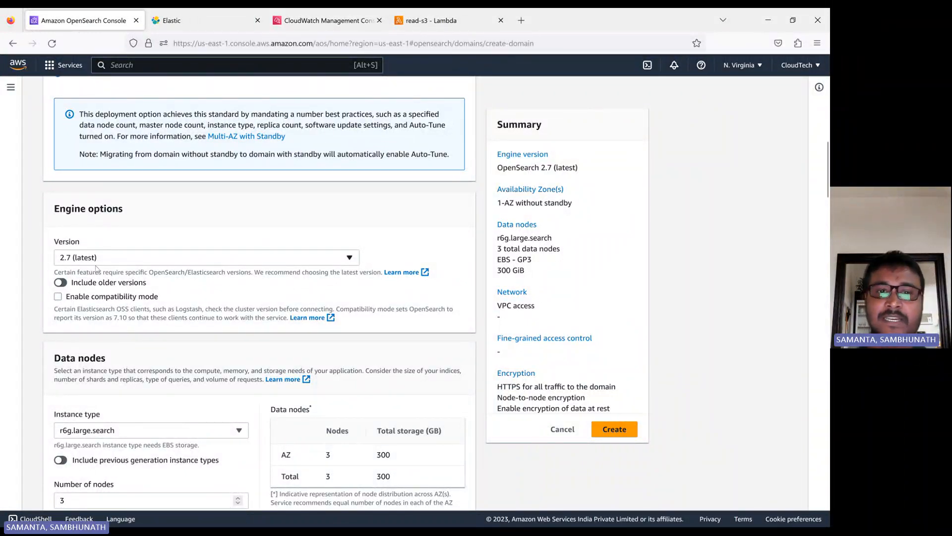
# Choose Elasticsearch 7.10 as the domain's engine version
pyautogui.click(131, 261)
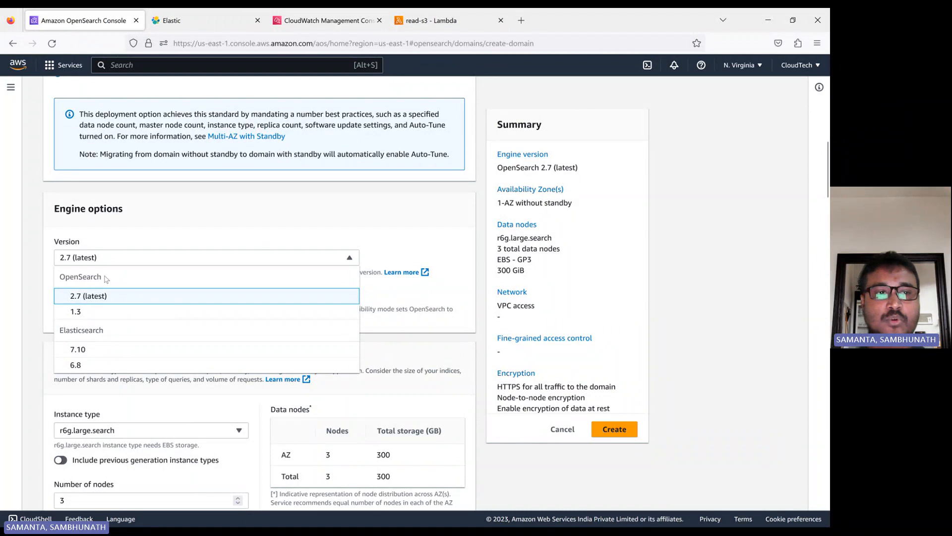
pyautogui.click(85, 354)
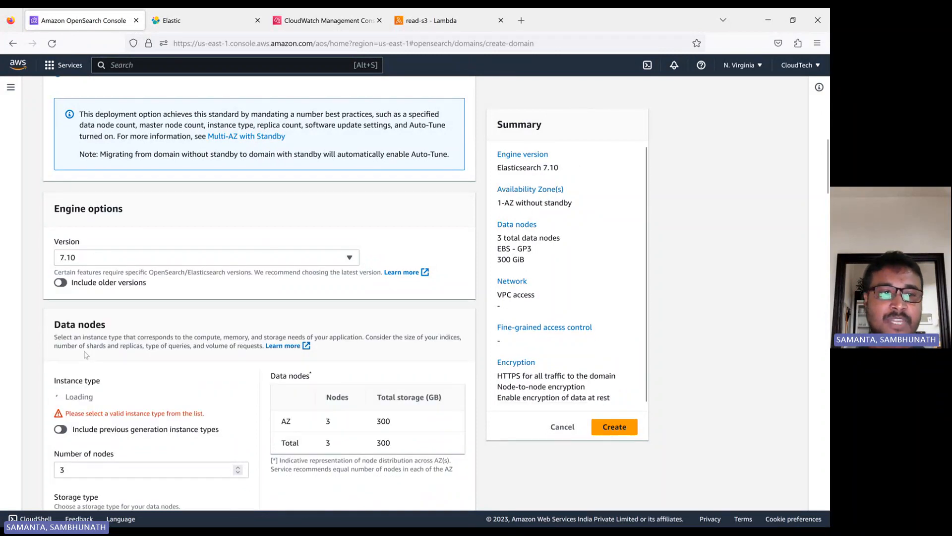
pyautogui.scroll(-1, 220, 341)
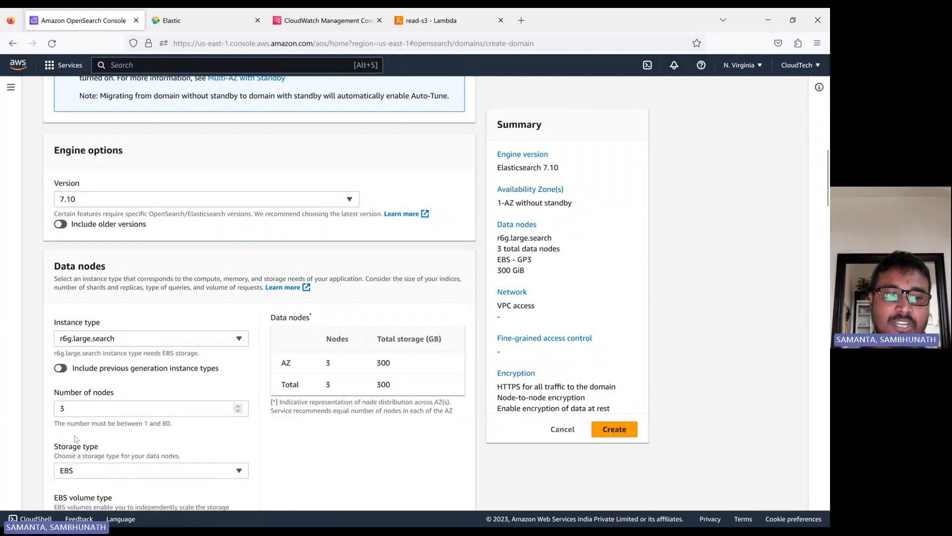
pyautogui.scroll(-1, 96, 451)
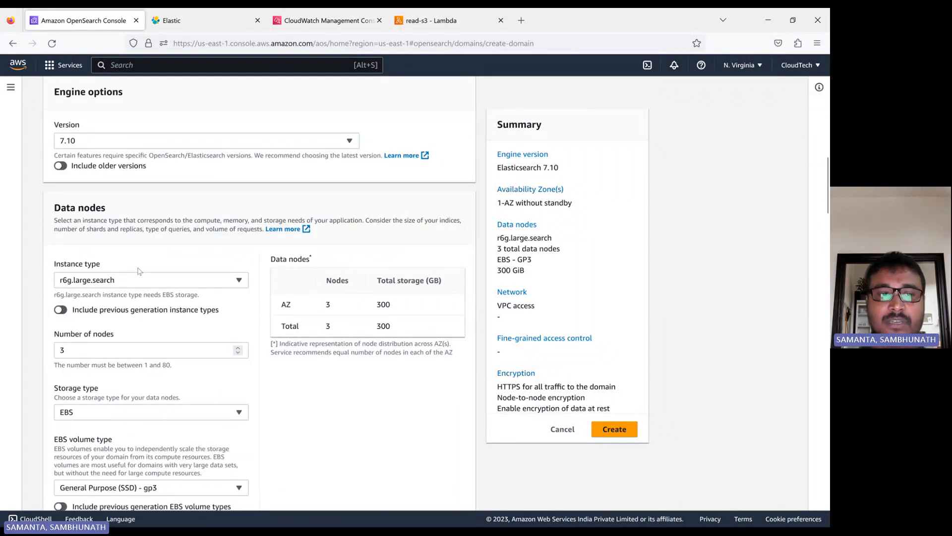
# Change the data node instance type to t3.small.search
pyautogui.click(139, 281)
pyautogui.scroll(-1, 144, 399)
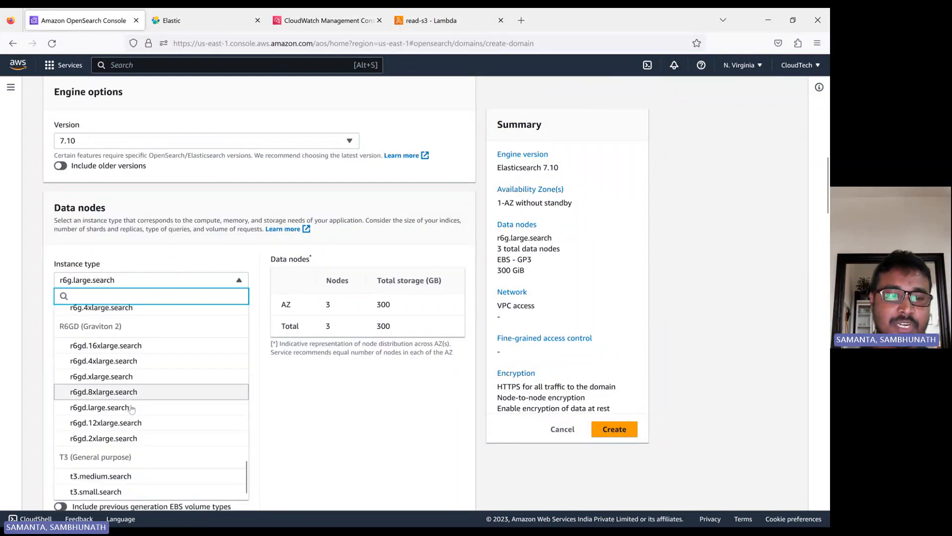
pyautogui.click(114, 493)
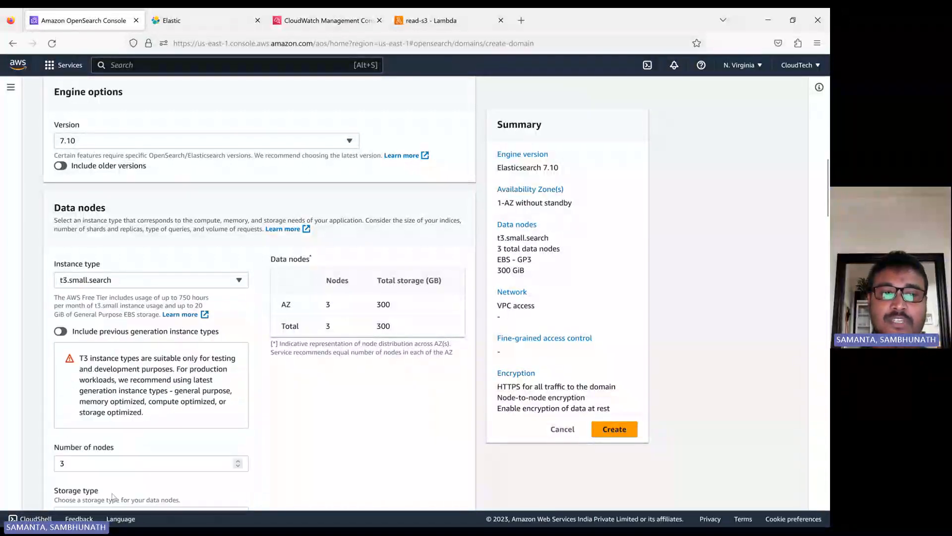
pyautogui.scroll(-3, 82, 369)
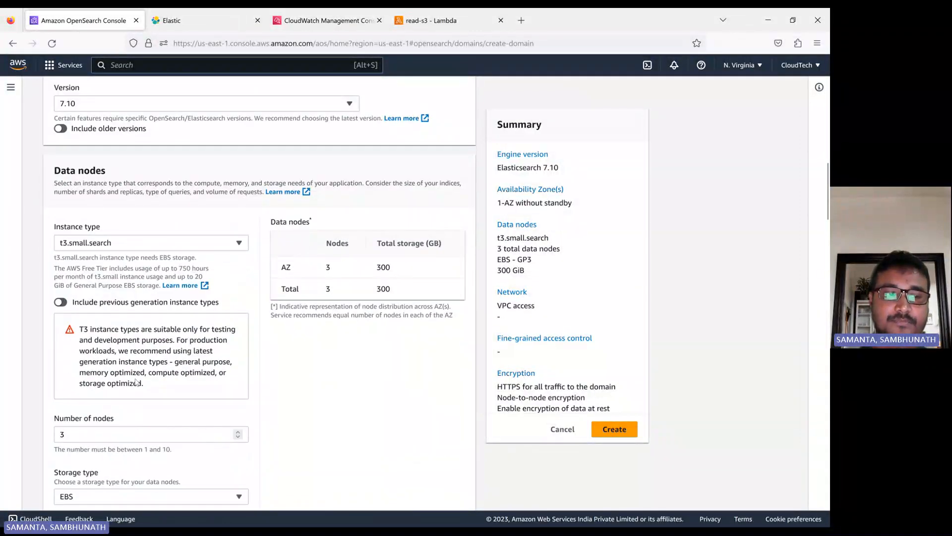
# Reduce the data node count from 3 to 1, keeping t3.small.search
pyautogui.click(90, 356)
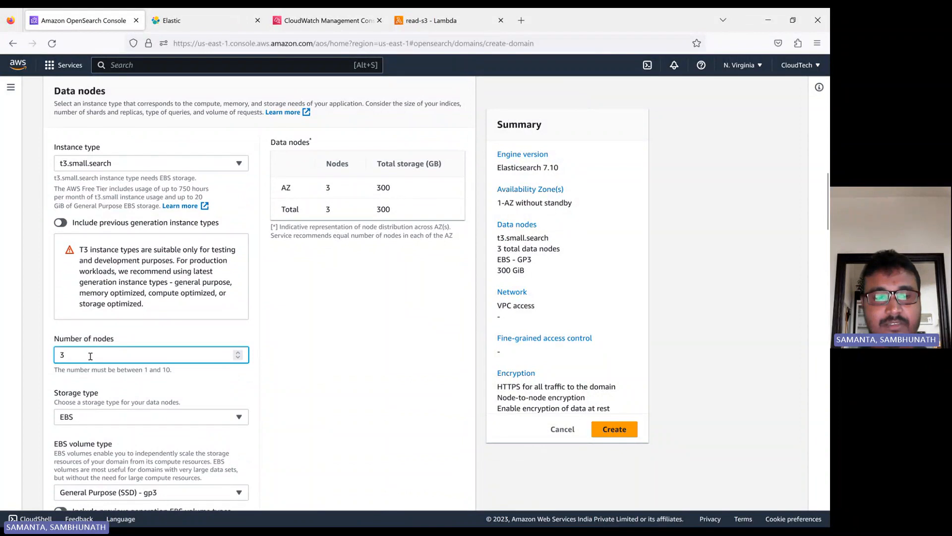
pyautogui.press('BackSpace')
pyautogui.write('1')
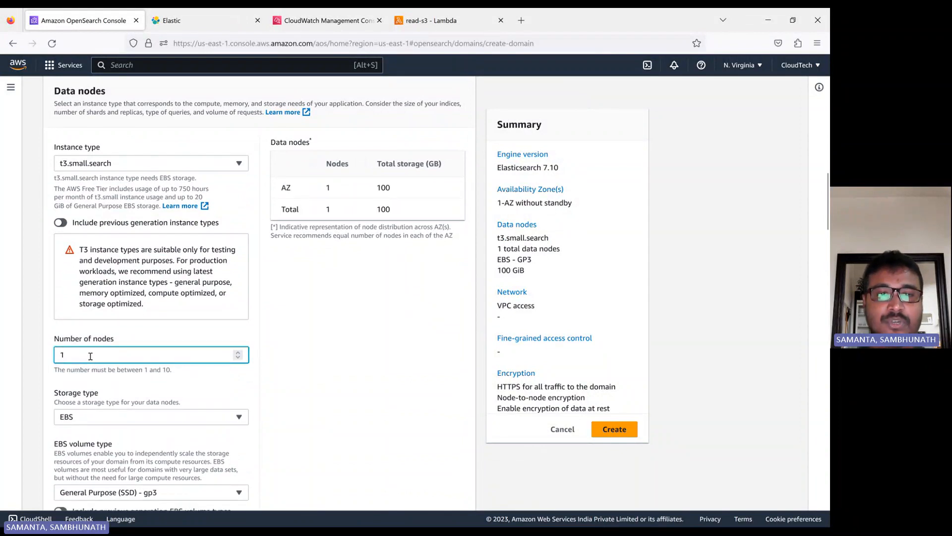
pyautogui.click(301, 331)
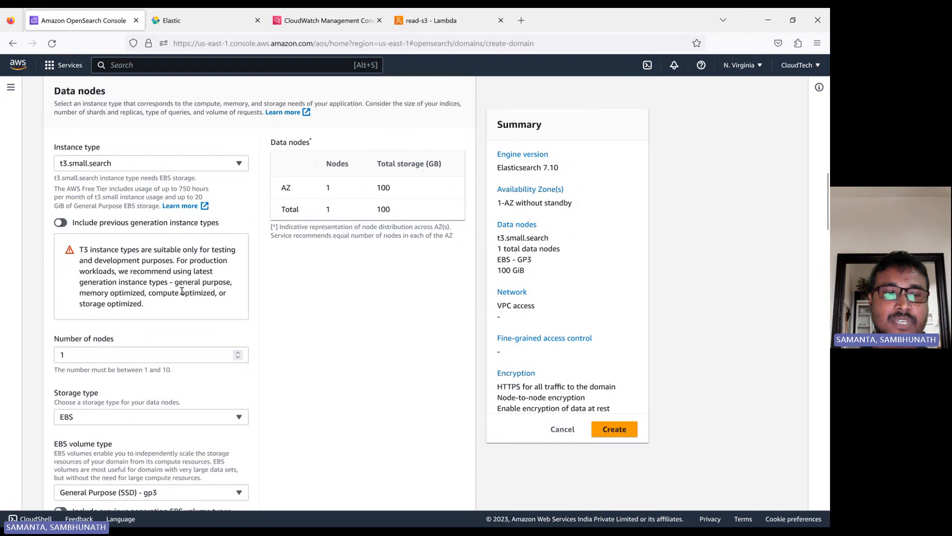
pyautogui.moveTo(149, 303); pyautogui.dragTo(72, 250)
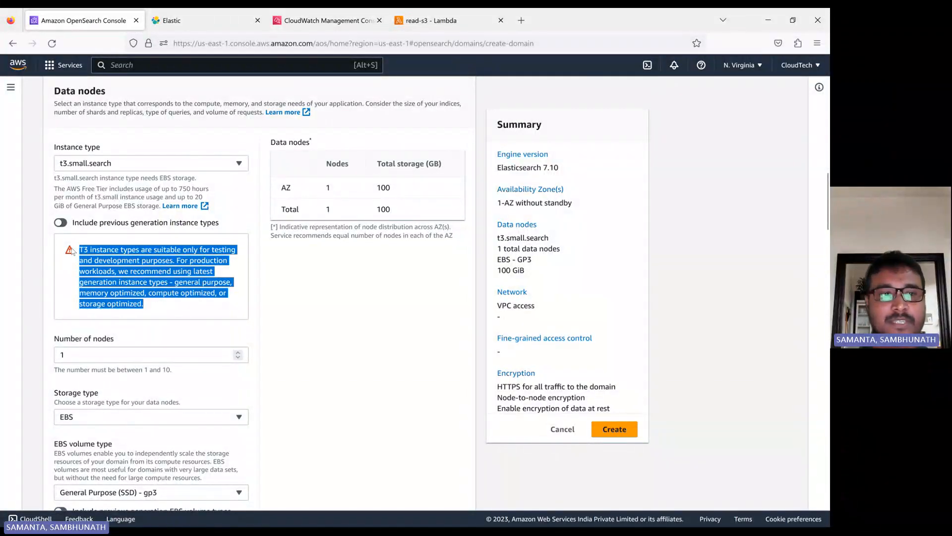
pyautogui.click(113, 168)
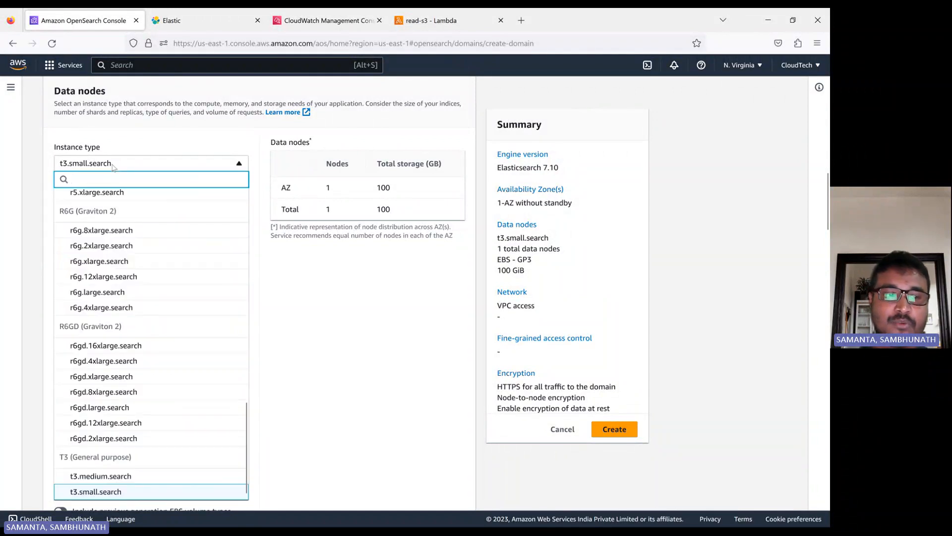
pyautogui.click(113, 168)
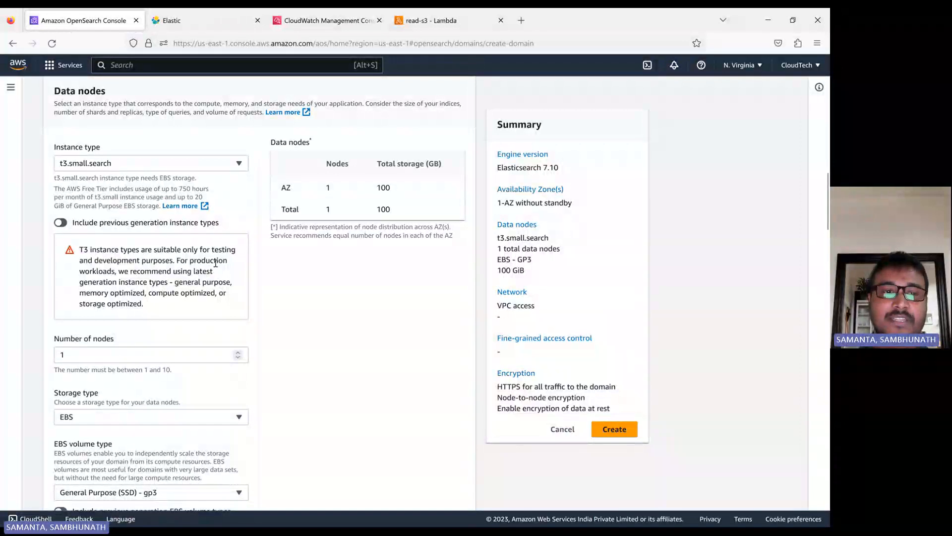
pyautogui.click(75, 165)
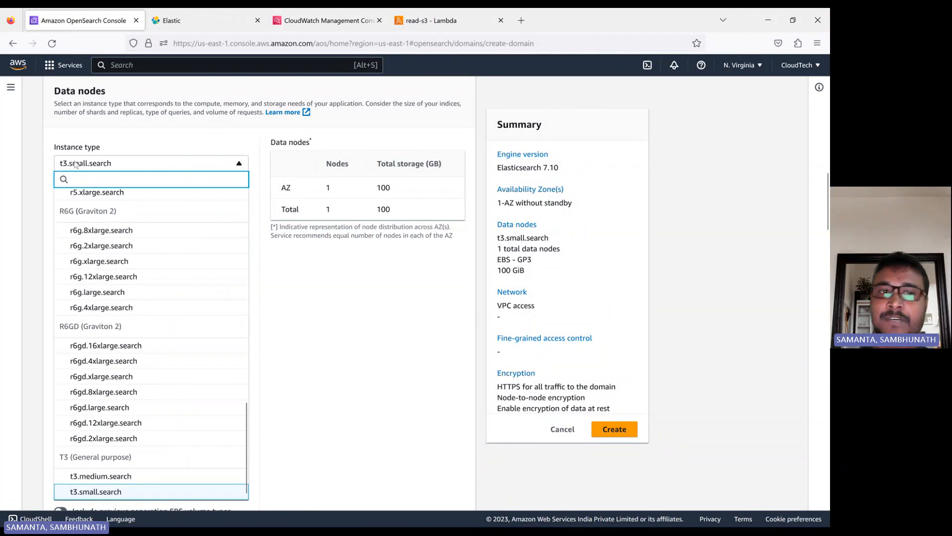
pyautogui.click(75, 165)
# Compare the EBS volume type choices and show the advanced IOPS and throughput settings
pyautogui.scroll(-1, 147, 317)
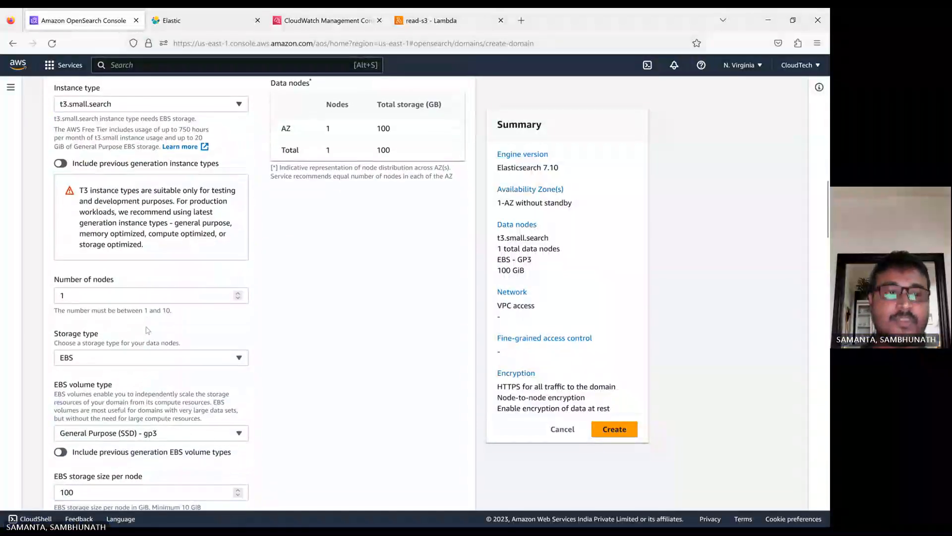
pyautogui.scroll(-2, 147, 329)
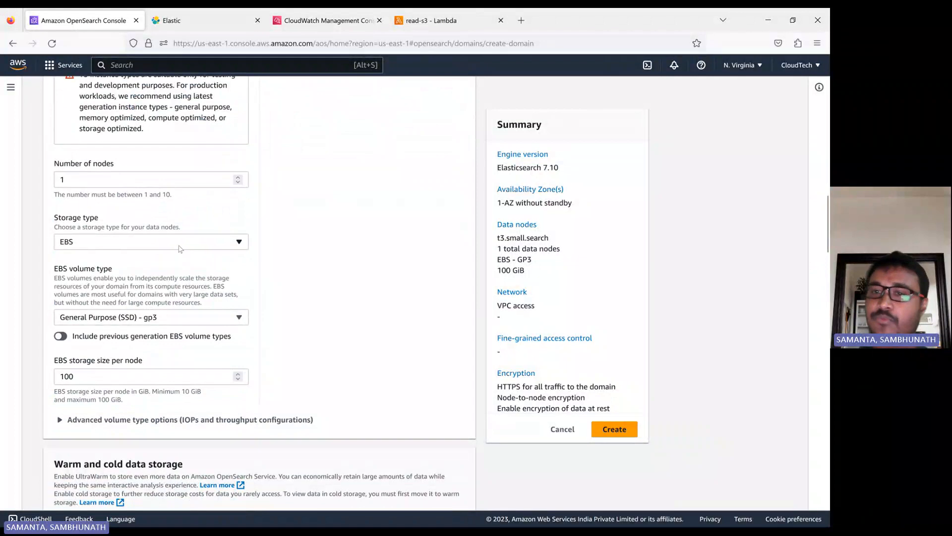
pyautogui.click(205, 244)
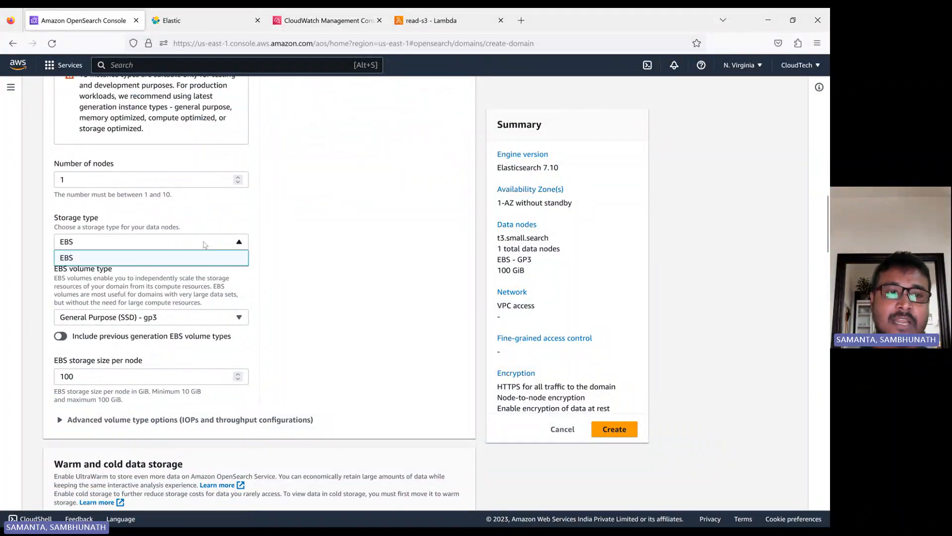
pyautogui.click(205, 244)
pyautogui.scroll(-1, 104, 394)
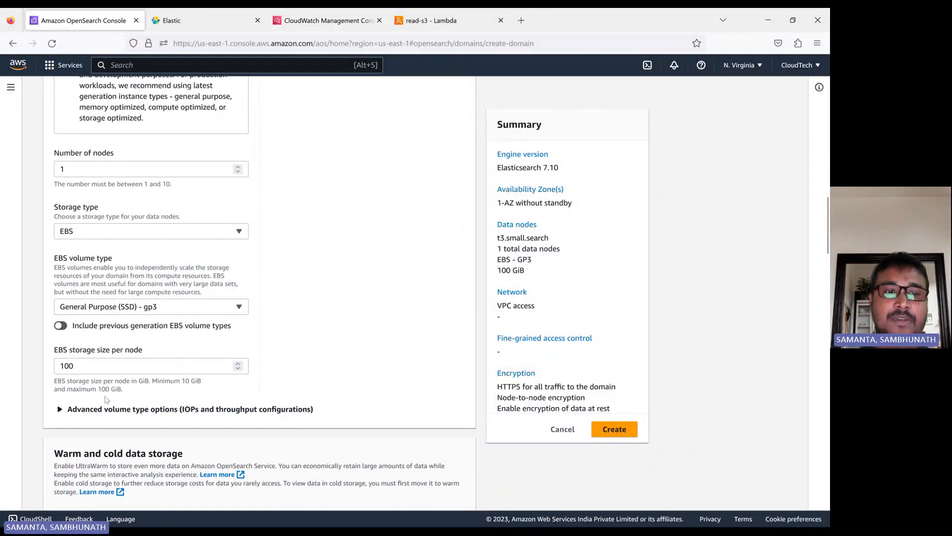
pyautogui.click(154, 258)
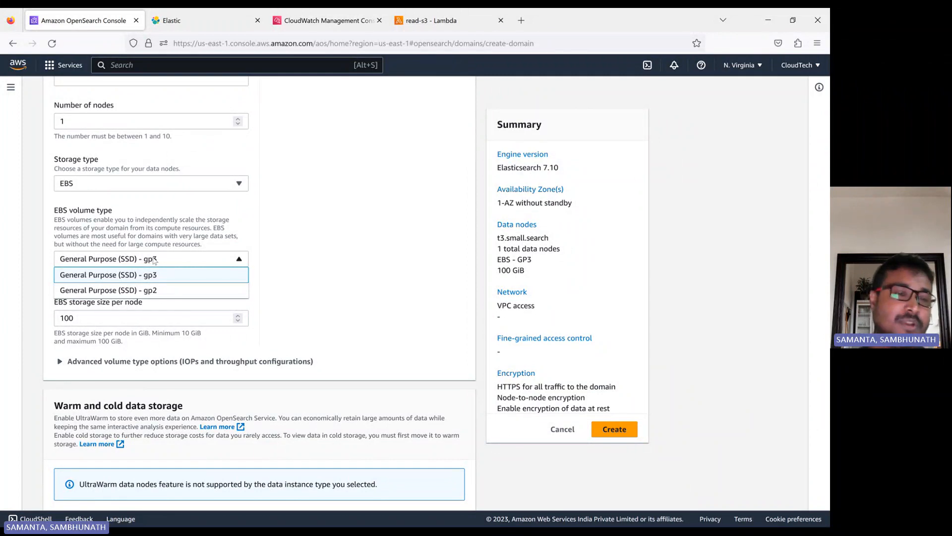
pyautogui.click(155, 294)
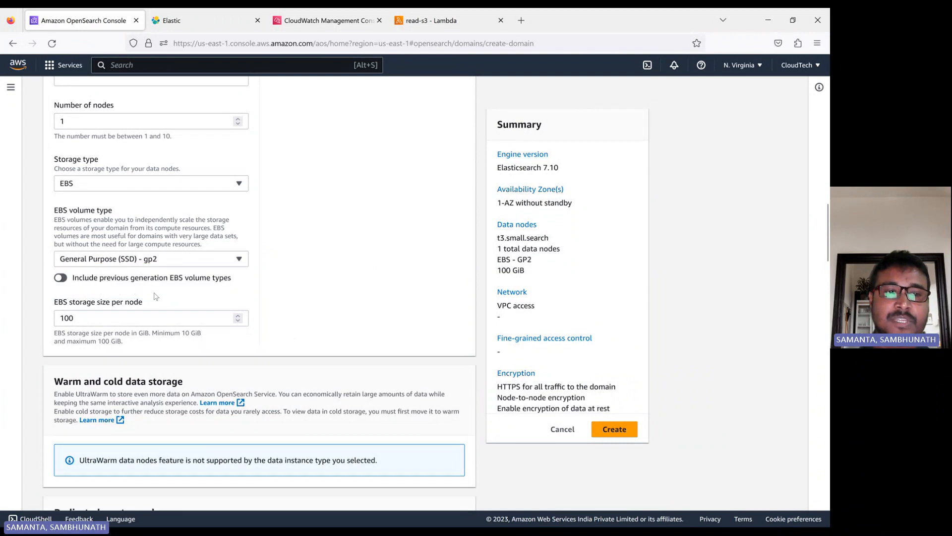
pyautogui.click(177, 263)
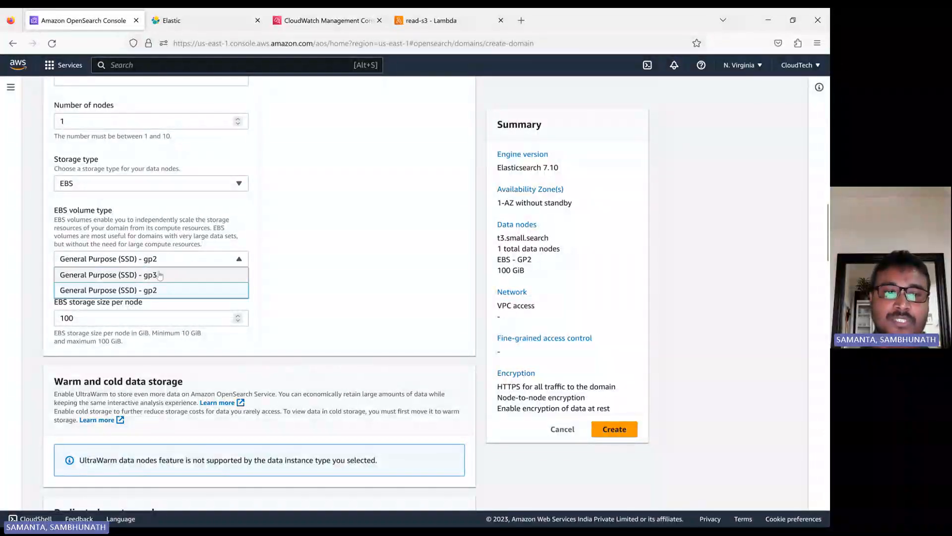
pyautogui.click(159, 274)
pyautogui.click(172, 263)
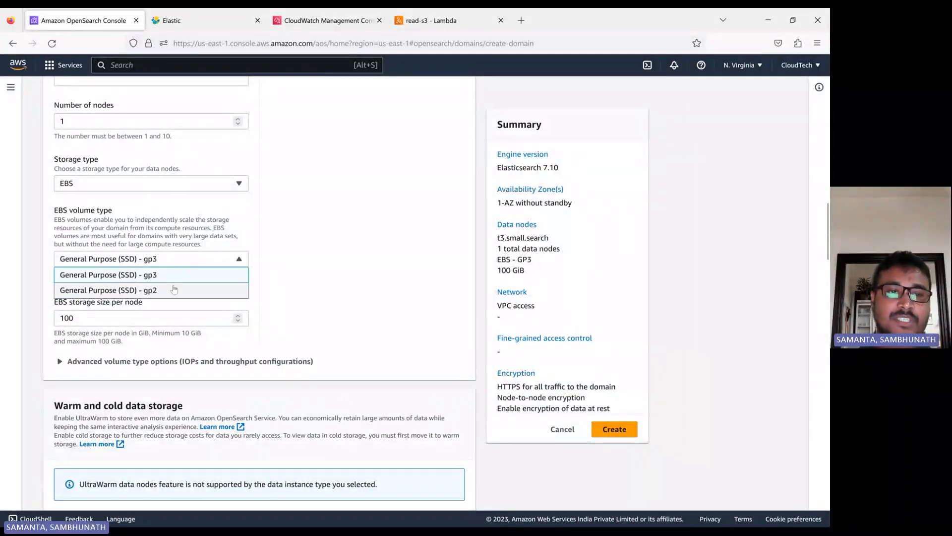
pyautogui.click(323, 285)
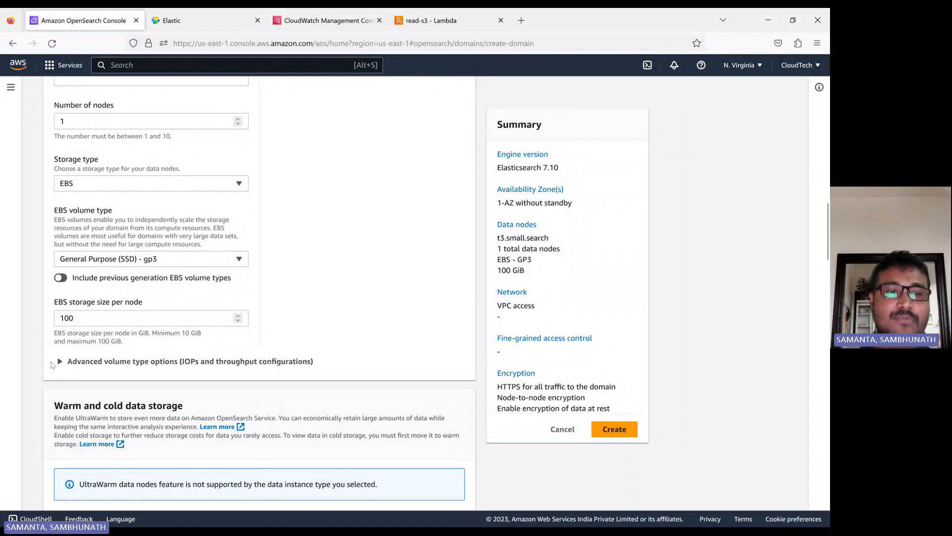
pyautogui.click(69, 361)
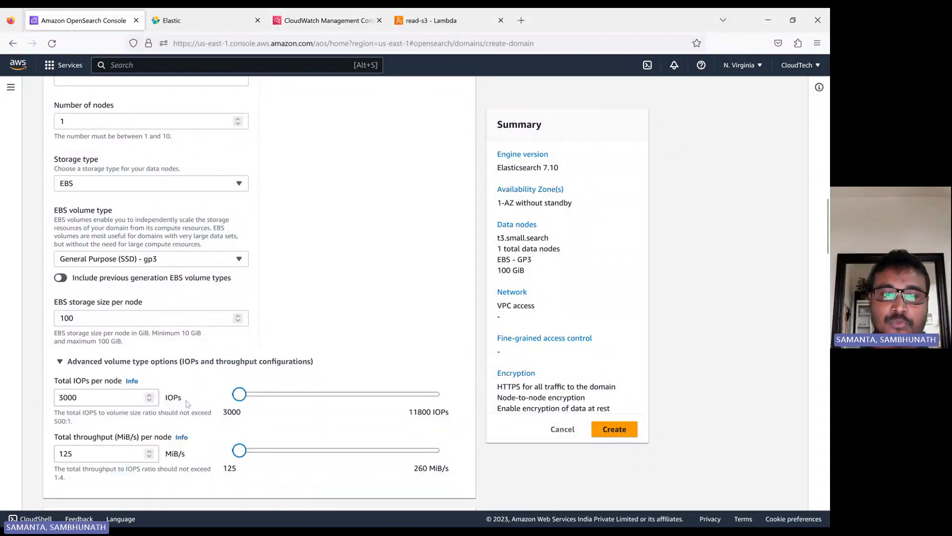
pyautogui.scroll(-1, 212, 422)
pyautogui.scroll(-2, 213, 425)
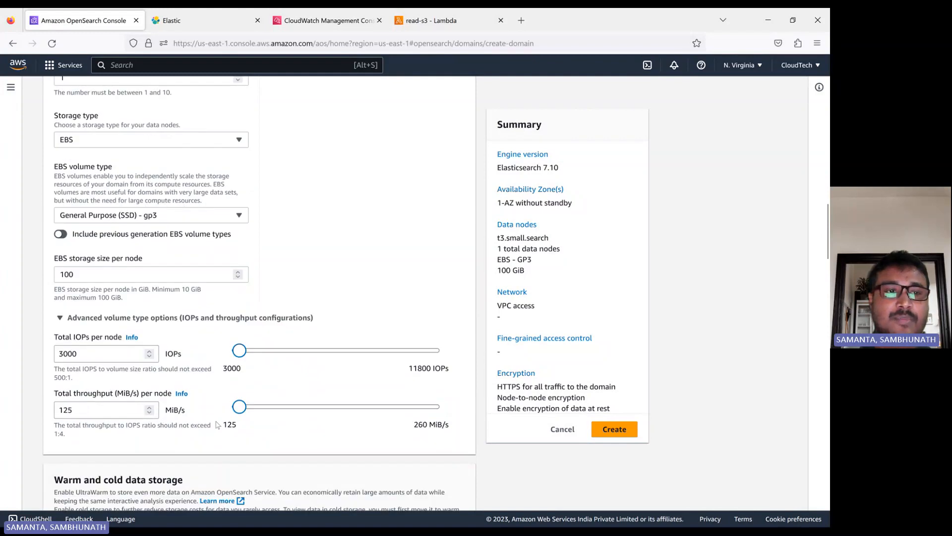
# Set the EBS volume type to gp2 and storage per node to 10 GiB
pyautogui.click(191, 201)
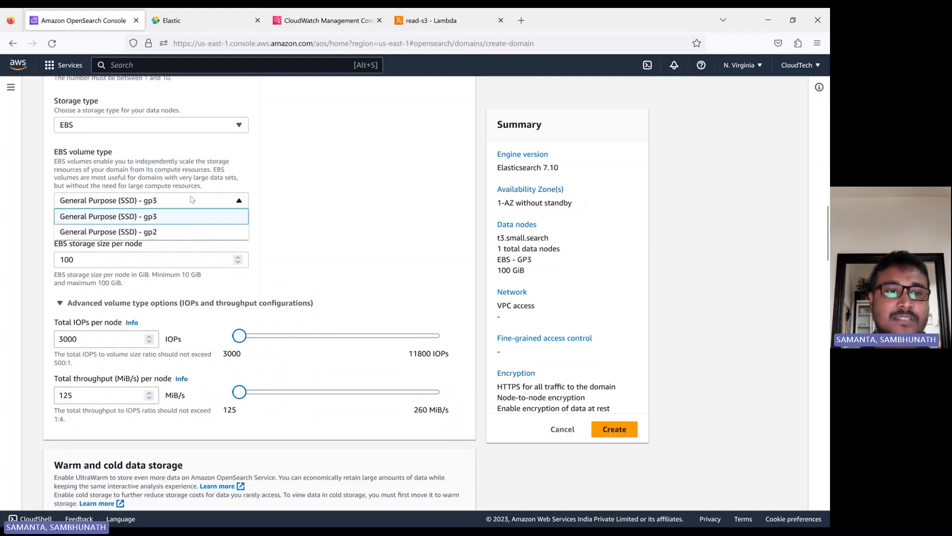
pyautogui.click(161, 233)
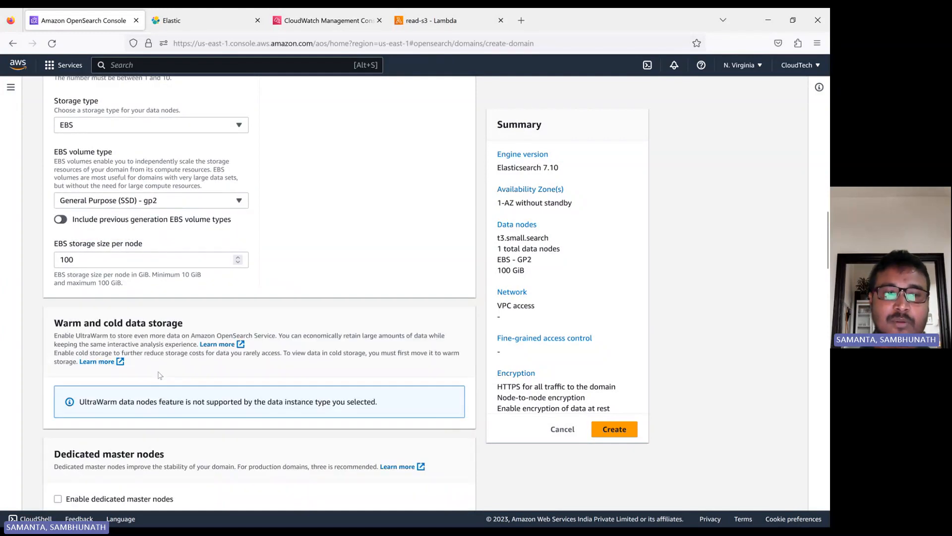
pyautogui.click(109, 264)
pyautogui.press('BackSpace')
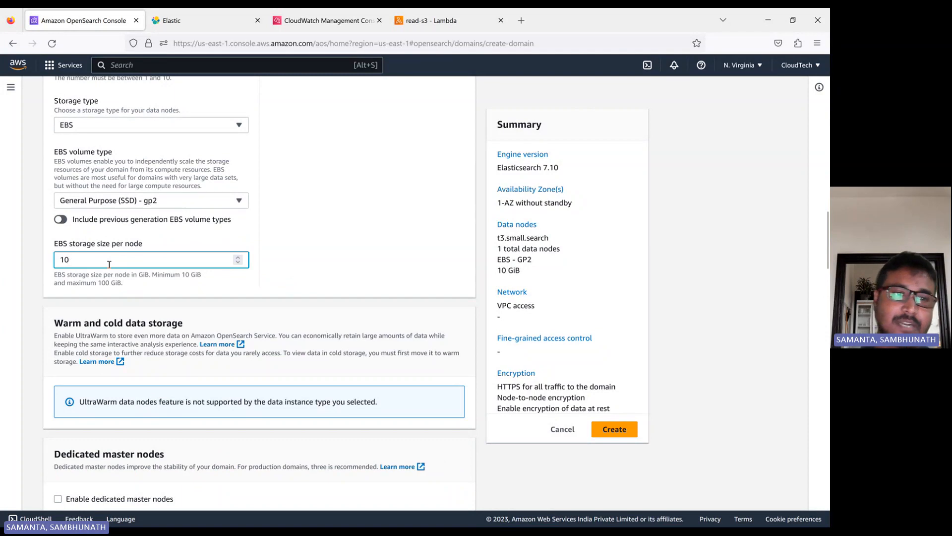
pyautogui.click(332, 264)
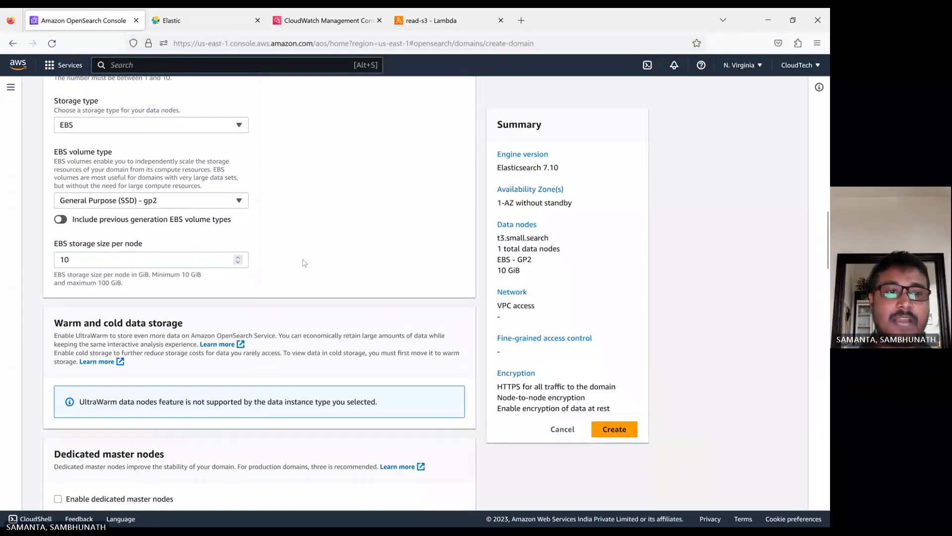
pyautogui.scroll(3, 149, 236)
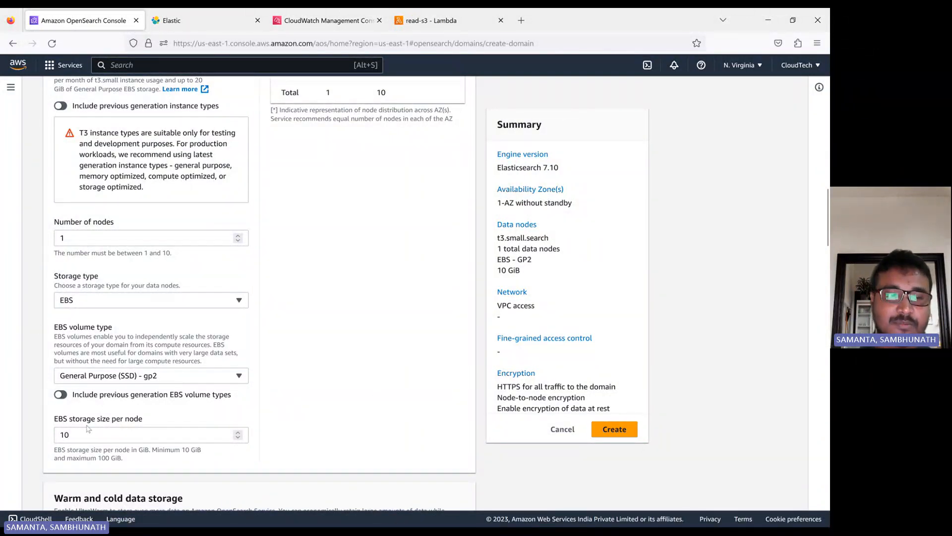
pyautogui.scroll(-3, 305, 383)
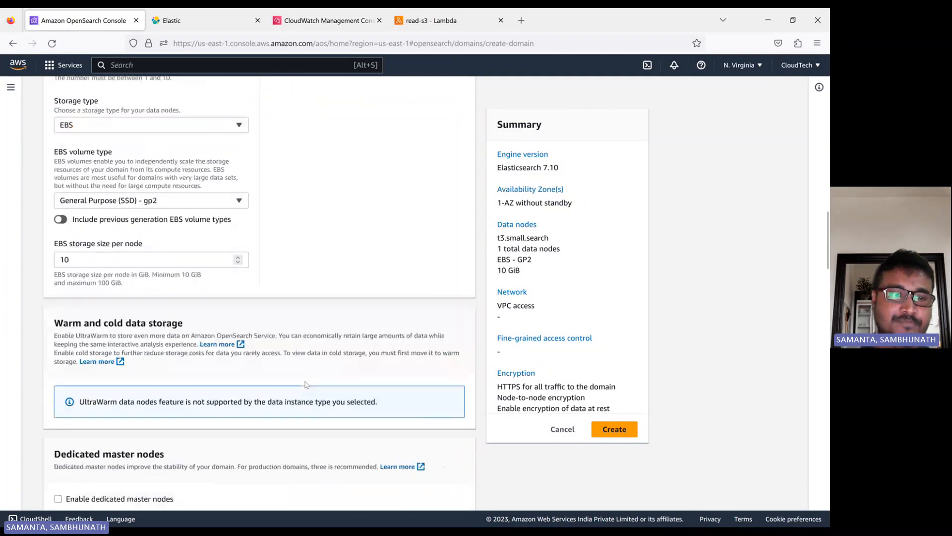
pyautogui.scroll(-3, 199, 337)
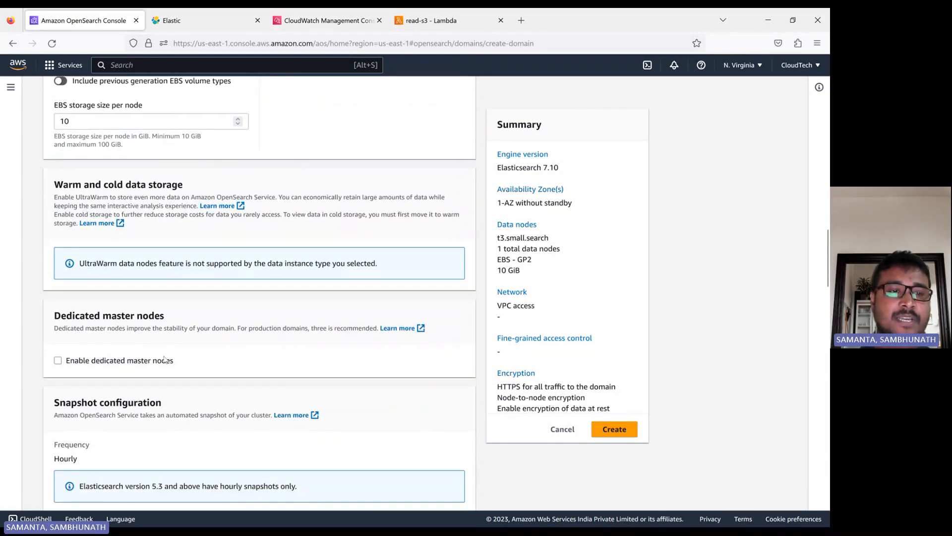
pyautogui.scroll(-2, 165, 358)
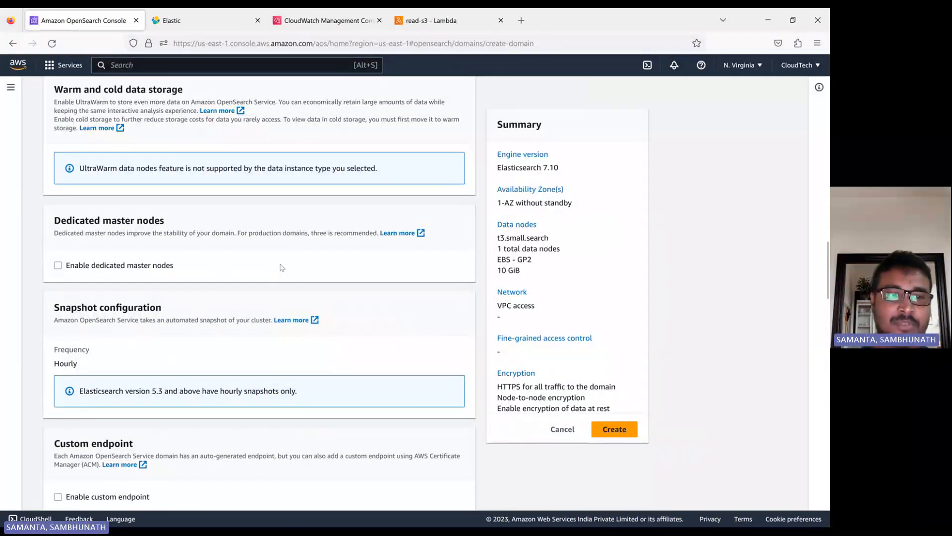
pyautogui.scroll(-2, 142, 359)
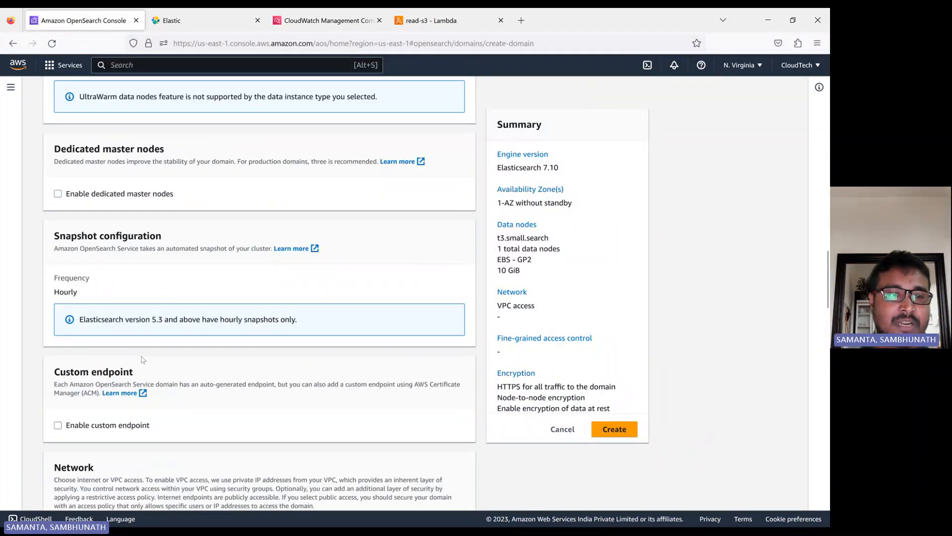
pyautogui.scroll(-1, 142, 359)
pyautogui.scroll(-2, 125, 338)
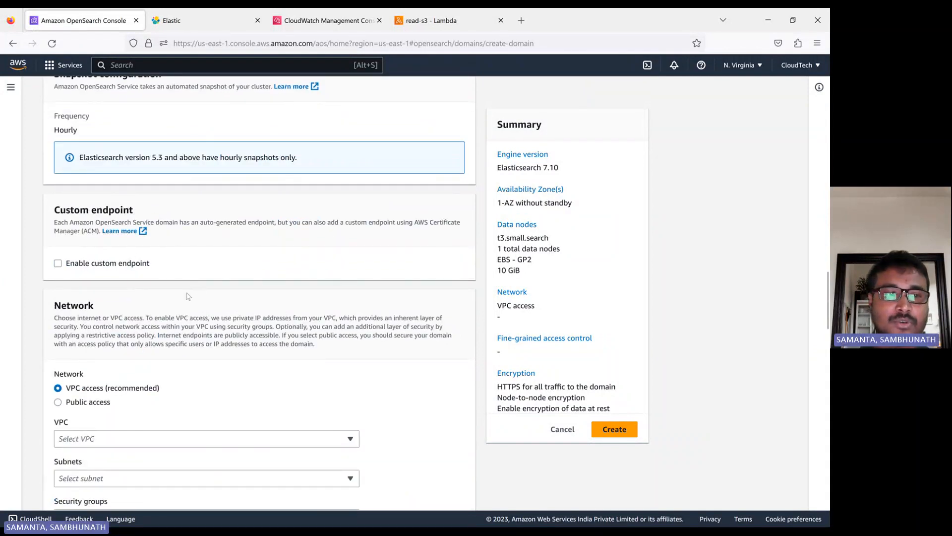
pyautogui.scroll(-2, 188, 296)
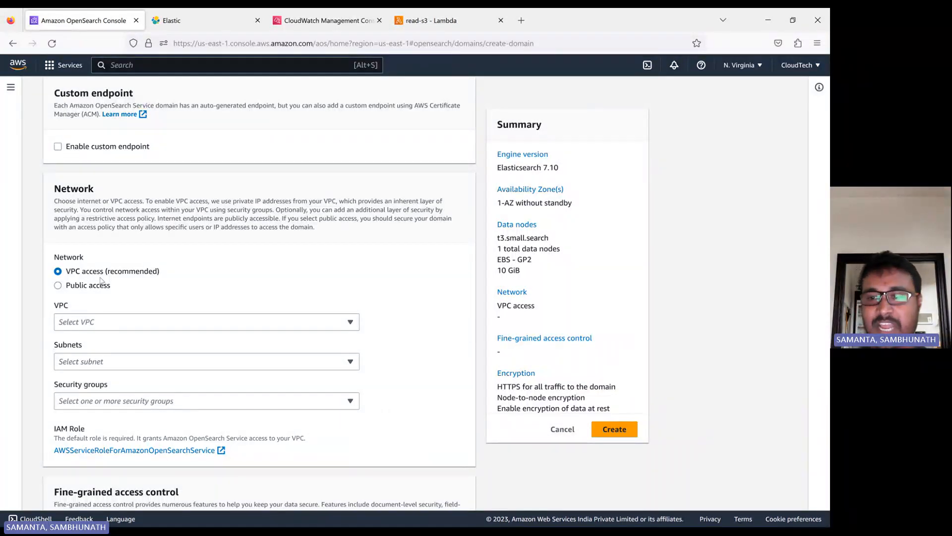
# Enable public network access and choose to create a master user for fine-grained access
pyautogui.click(58, 286)
pyautogui.scroll(-2, 248, 344)
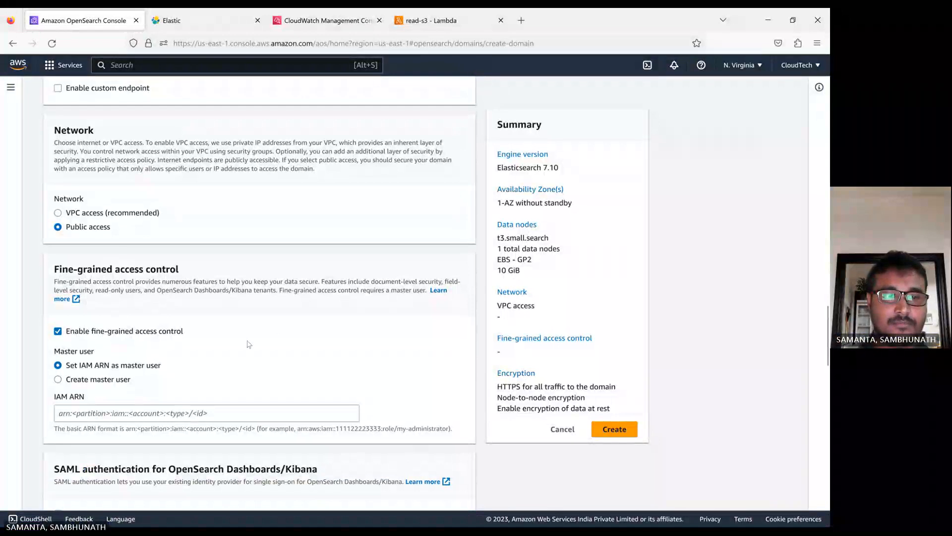
pyautogui.scroll(-3, 248, 345)
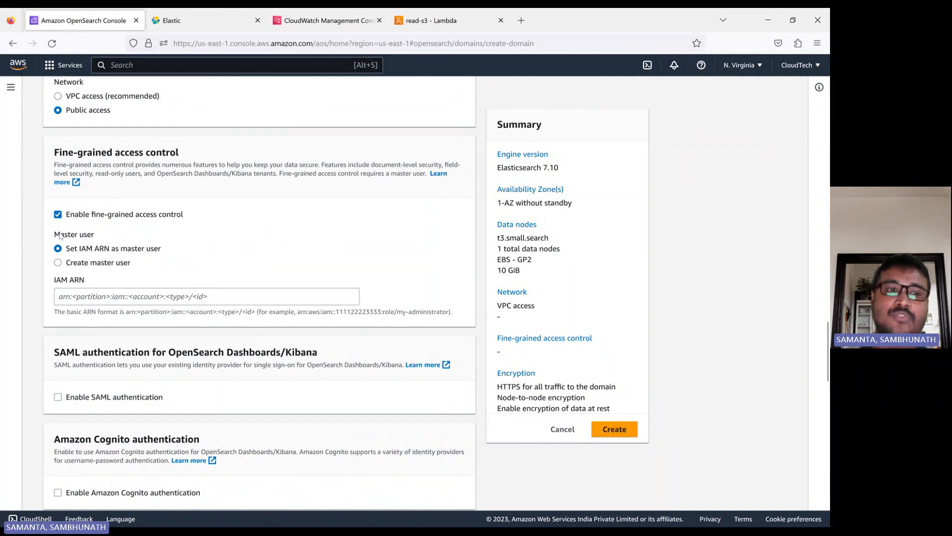
pyautogui.click(101, 265)
pyautogui.click(75, 298)
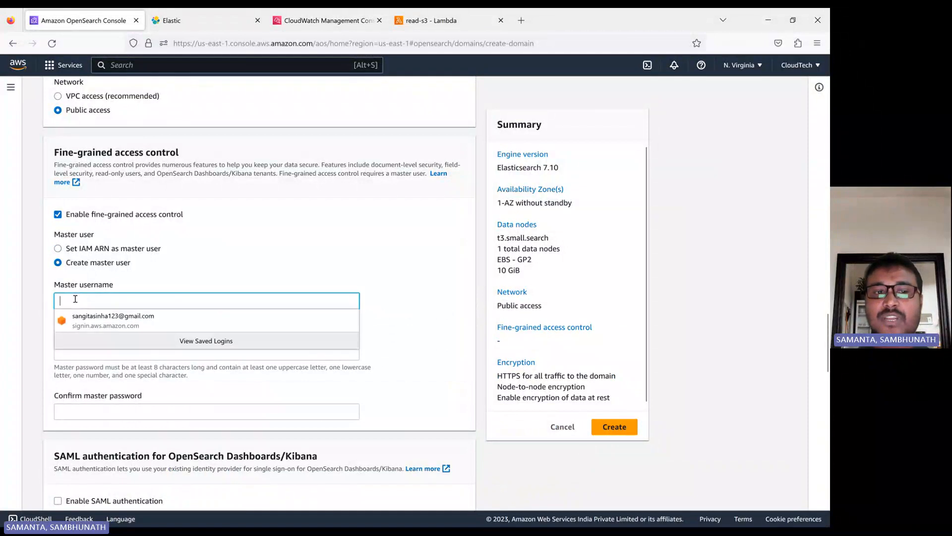
pyautogui.click(222, 262)
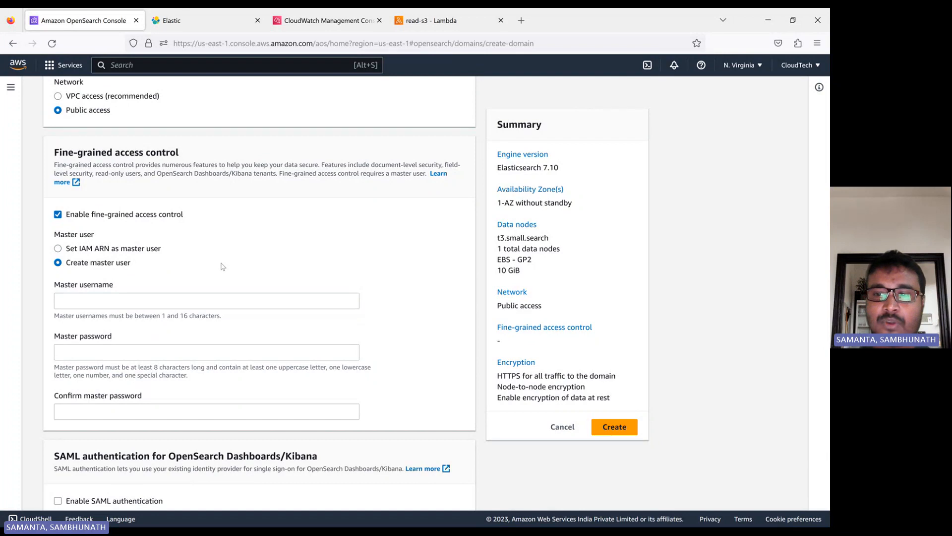
# Set the master username to cloudtech, then enter and confirm the master password
pyautogui.click(124, 293)
pyautogui.write('cl')
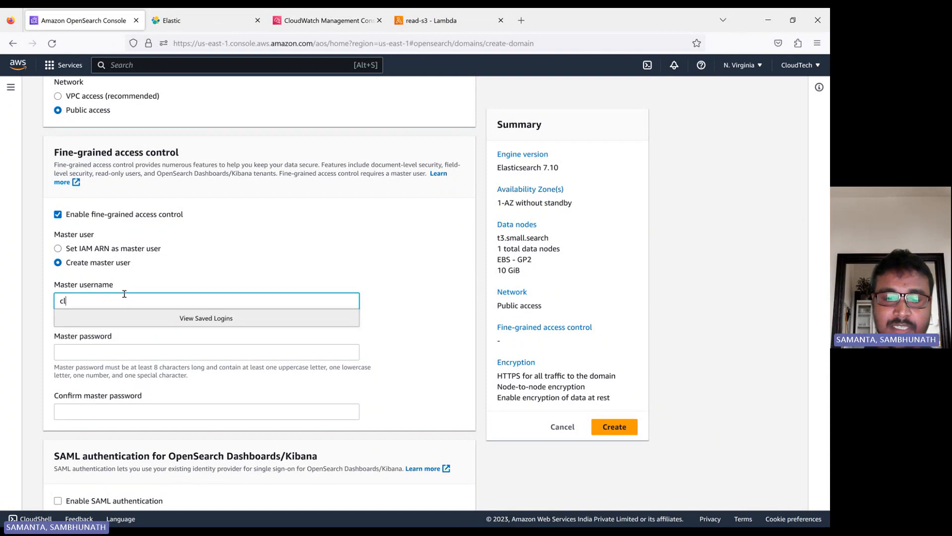
pyautogui.write('oudtech')
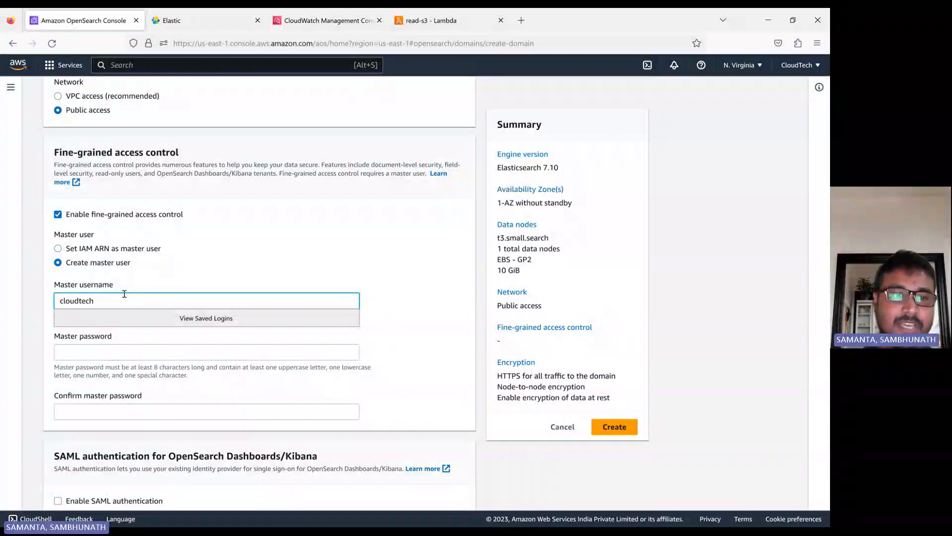
pyautogui.click(140, 351)
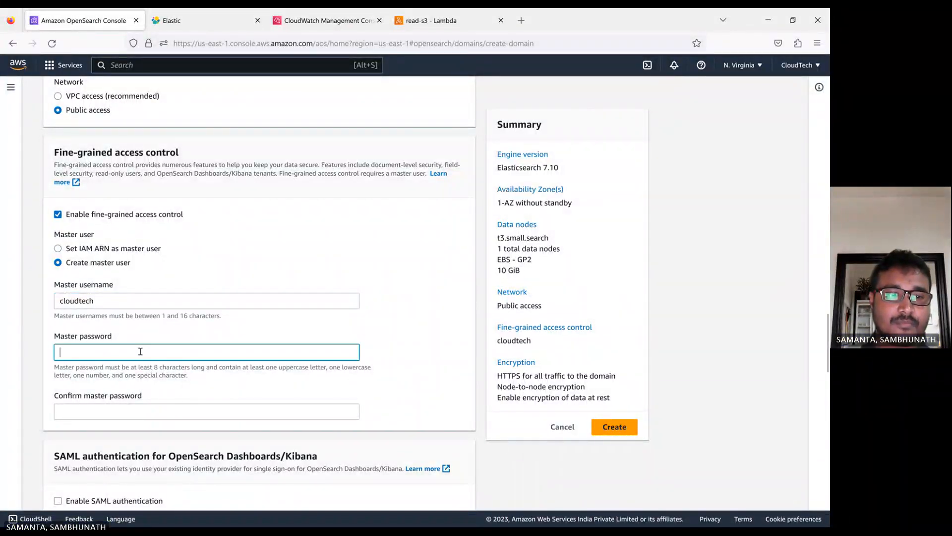
pyautogui.write('********')
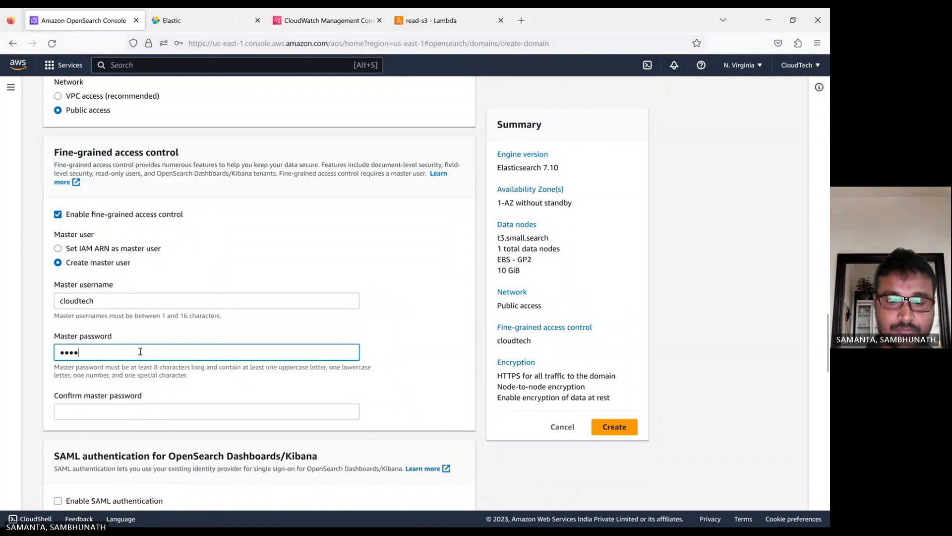
pyautogui.write('*')
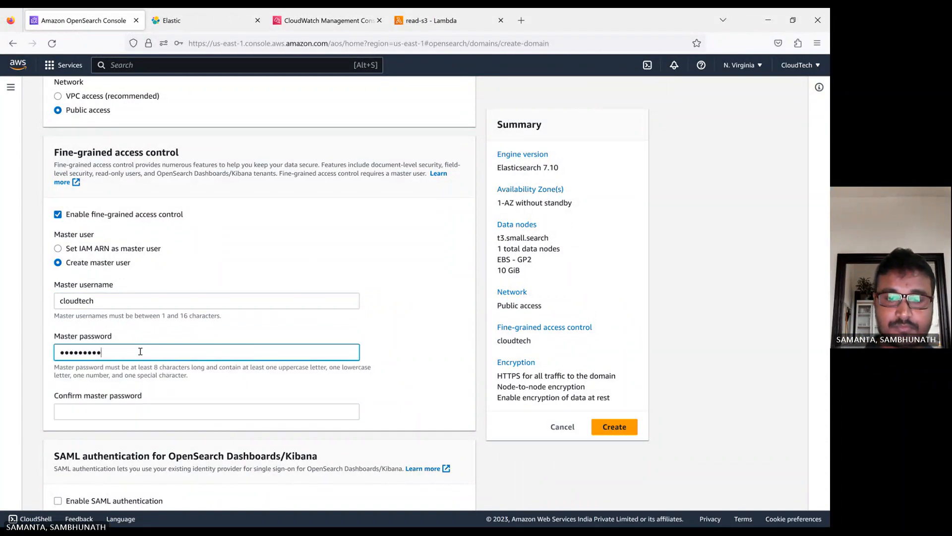
pyautogui.write('*')
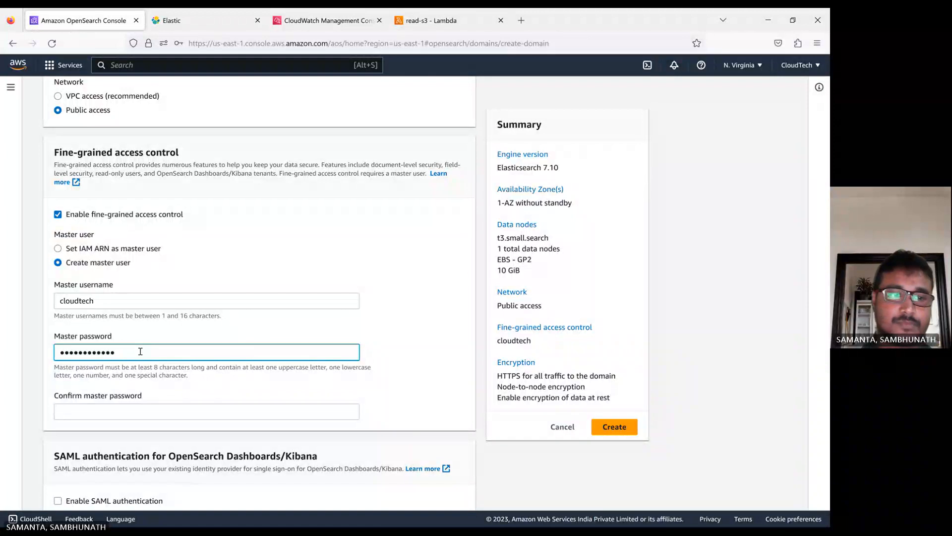
pyautogui.click(100, 412)
pyautogui.write('**')
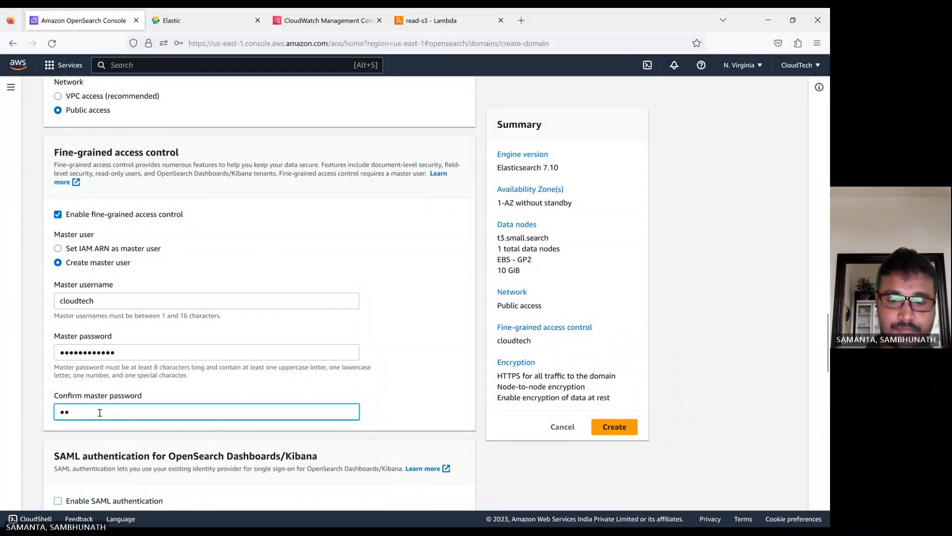
pyautogui.write('*******')
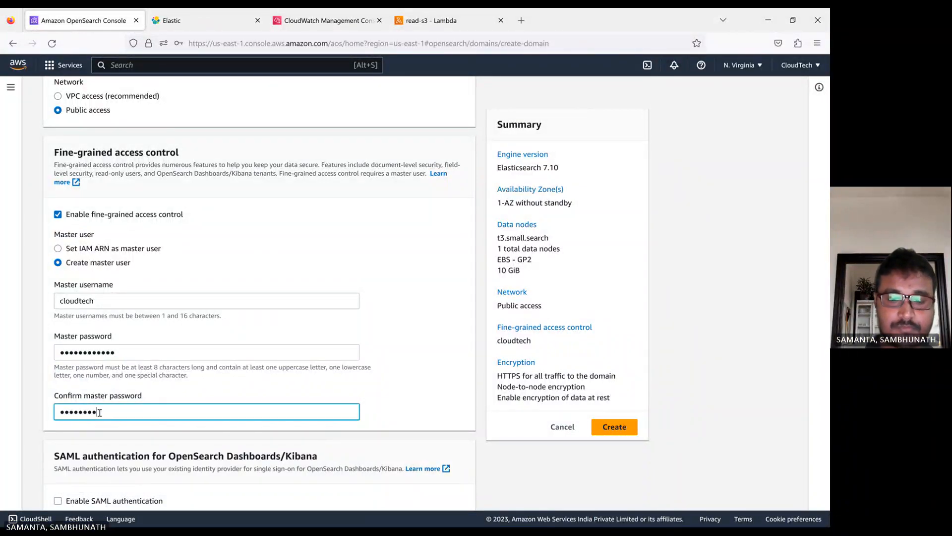
pyautogui.write('**')
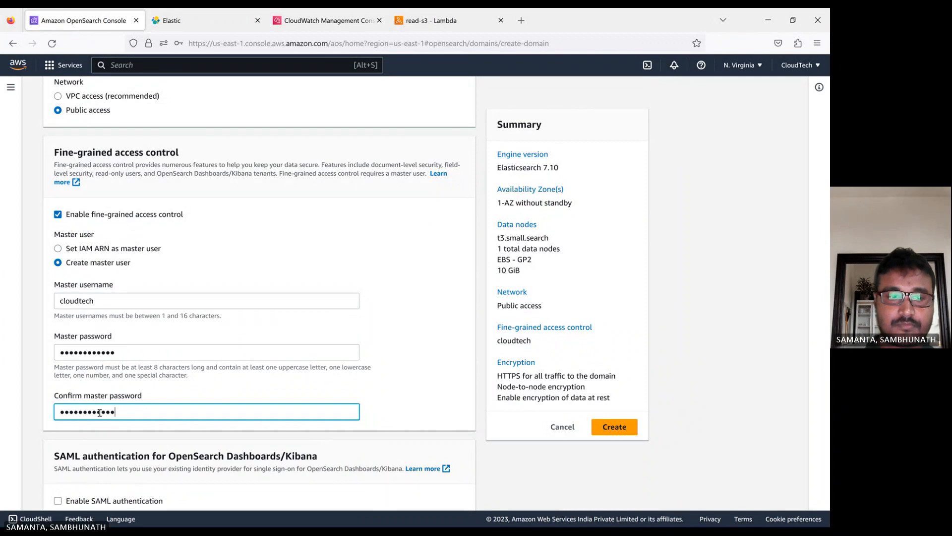
# Review the Cognito authentication option in the security settings
pyautogui.click(423, 388)
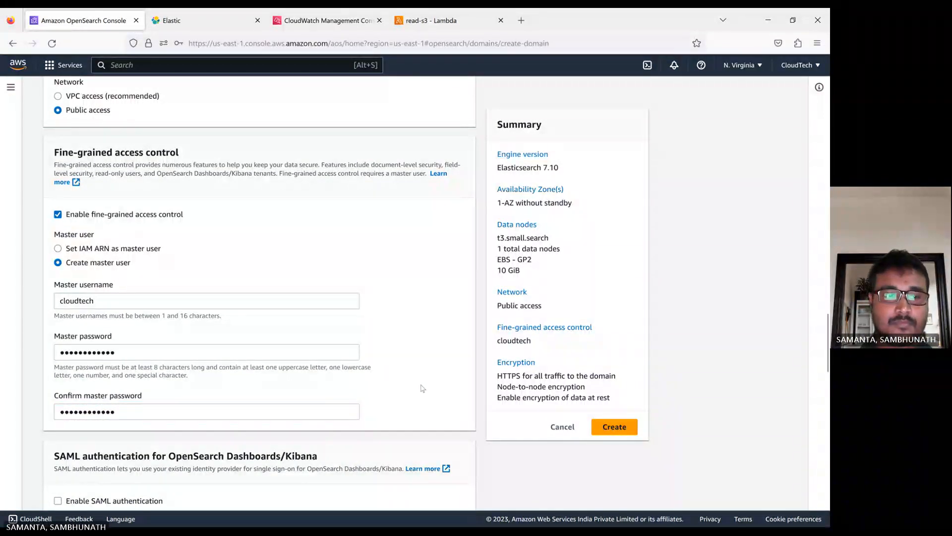
pyautogui.scroll(-3, 376, 307)
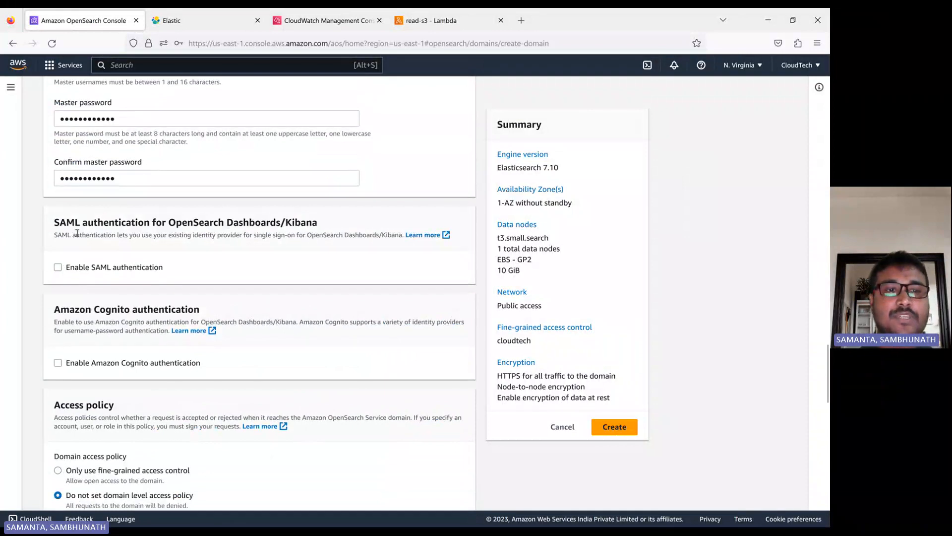
pyautogui.doubleClick(115, 309)
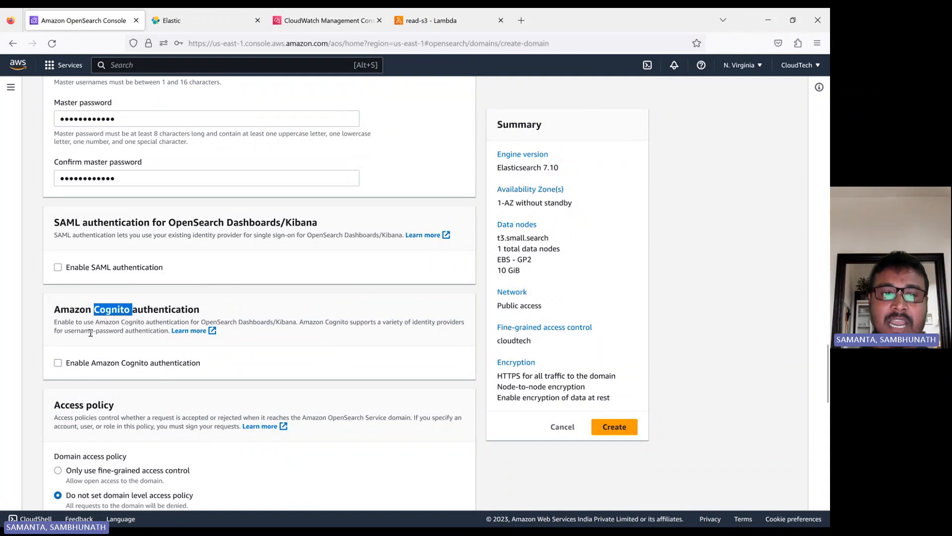
pyautogui.click(223, 342)
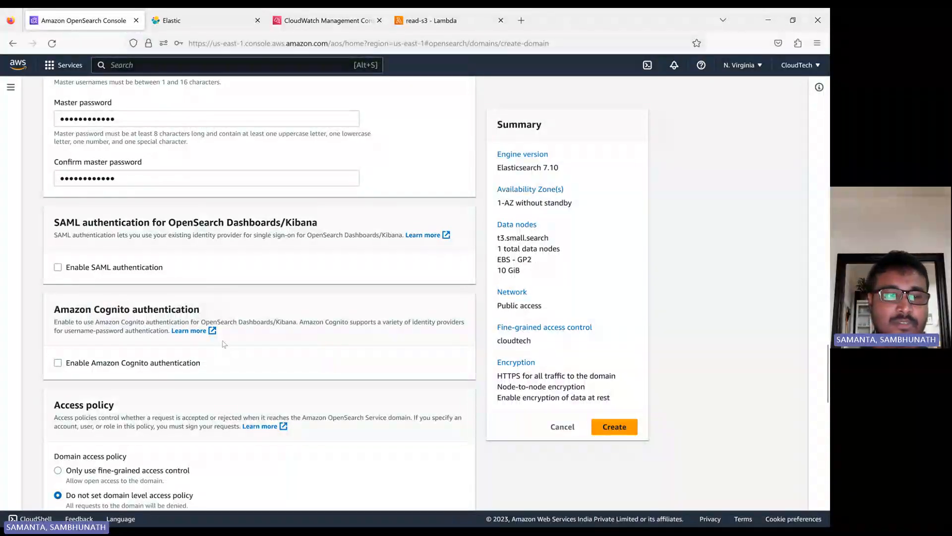
pyautogui.scroll(-5, 223, 343)
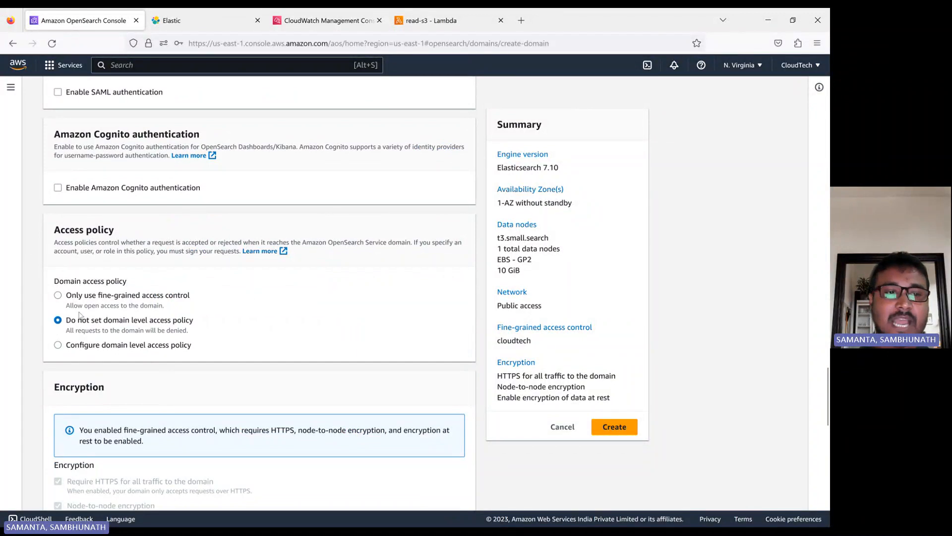
# Compare access policy options, then use only fine-grained access control and clear the JSON policy
pyautogui.moveTo(169, 308); pyautogui.dragTo(62, 294)
pyautogui.click(58, 295)
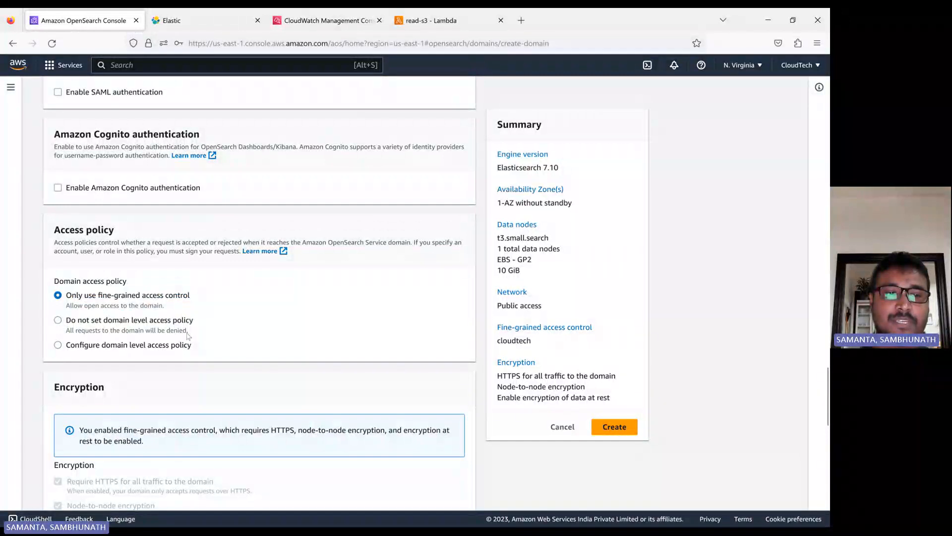
pyautogui.moveTo(191, 335); pyautogui.dragTo(72, 331)
pyautogui.click(58, 320)
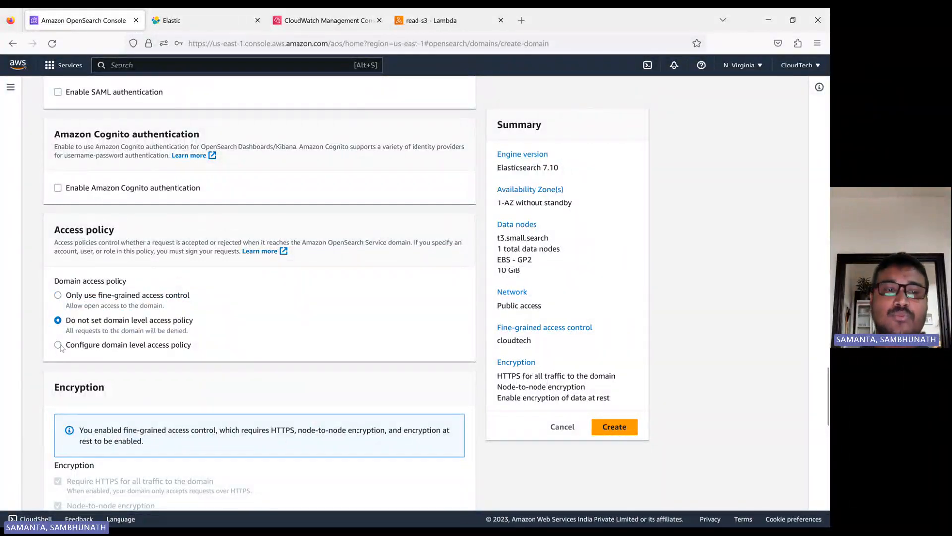
pyautogui.click(58, 345)
pyautogui.click(147, 378)
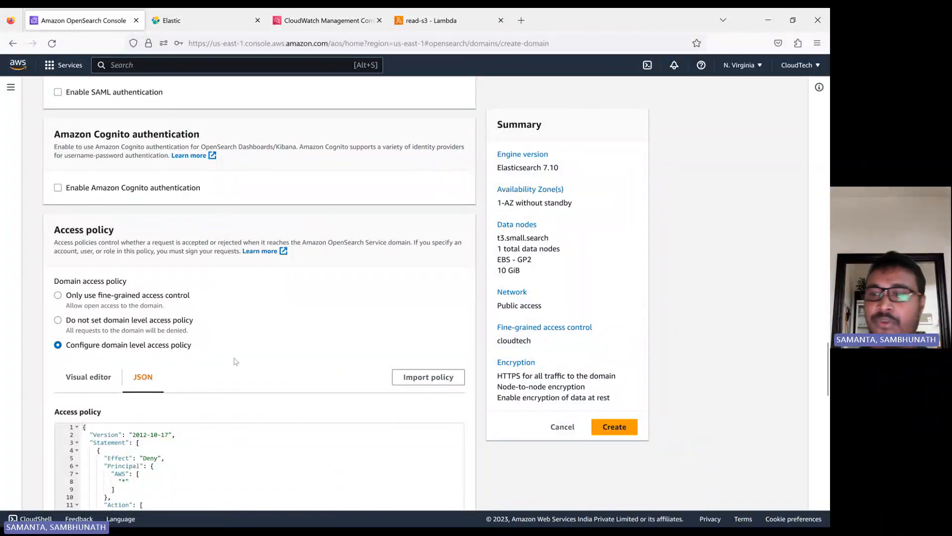
pyautogui.click(58, 294)
pyautogui.click(595, 339)
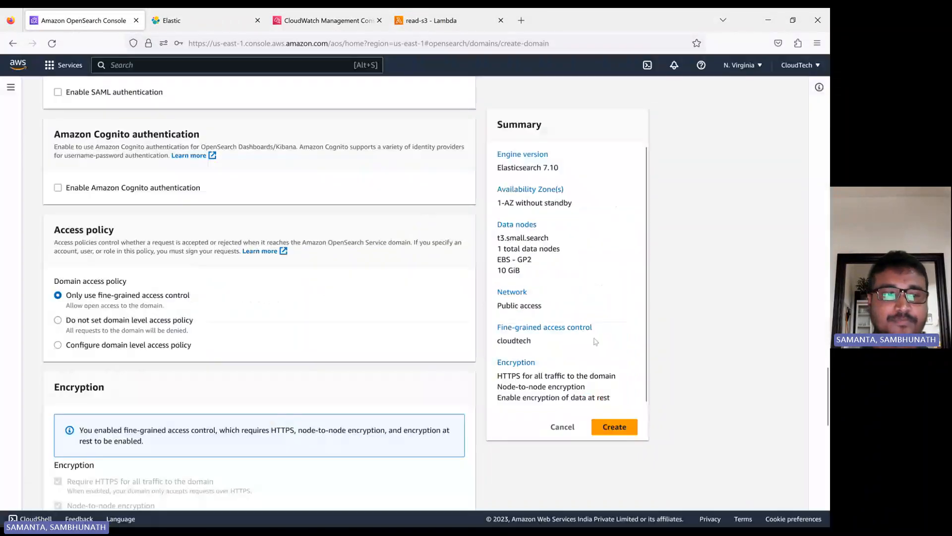
pyautogui.scroll(-8, 360, 325)
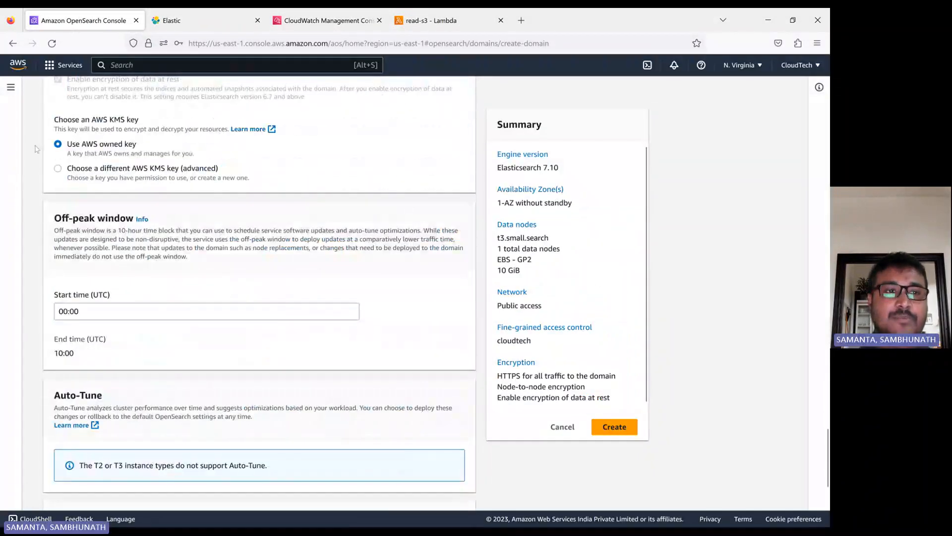
pyautogui.scroll(-2, 82, 247)
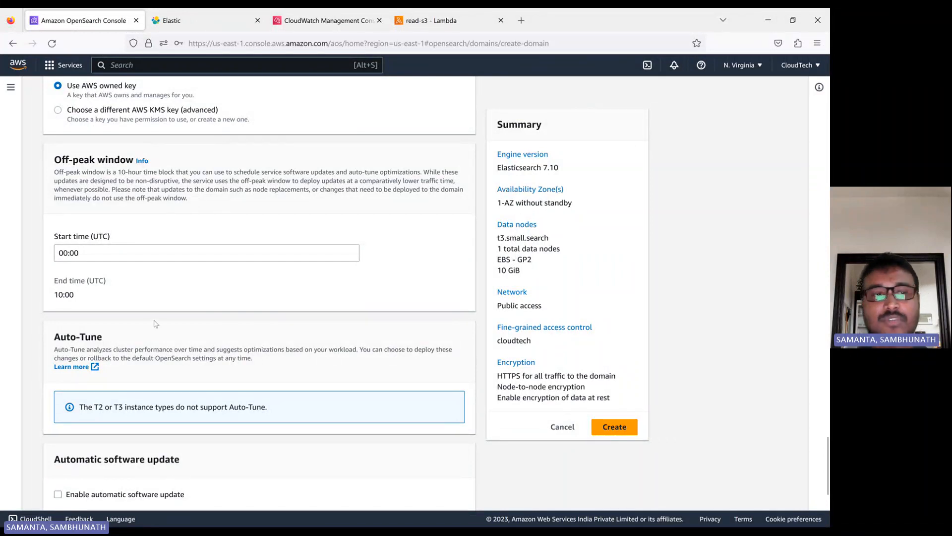
pyautogui.scroll(-2, 105, 292)
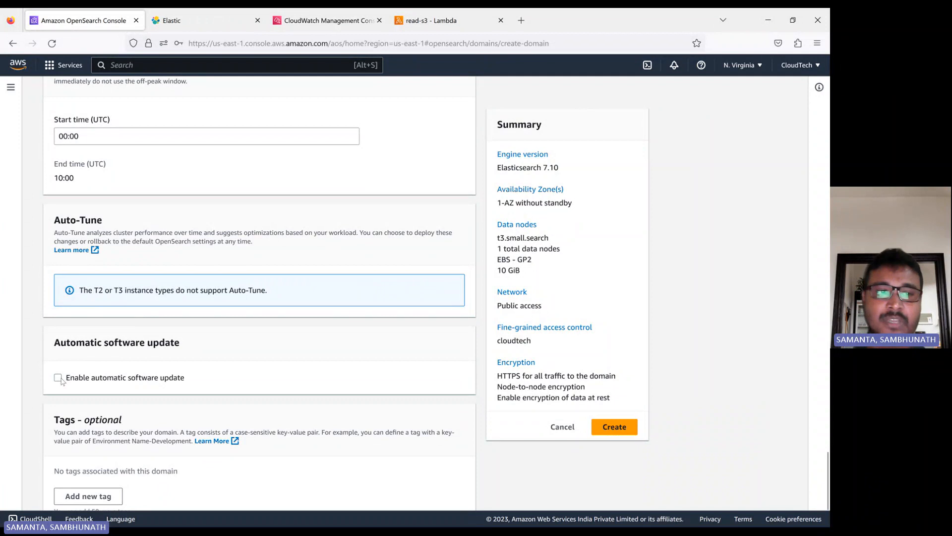
pyautogui.scroll(-2, 216, 241)
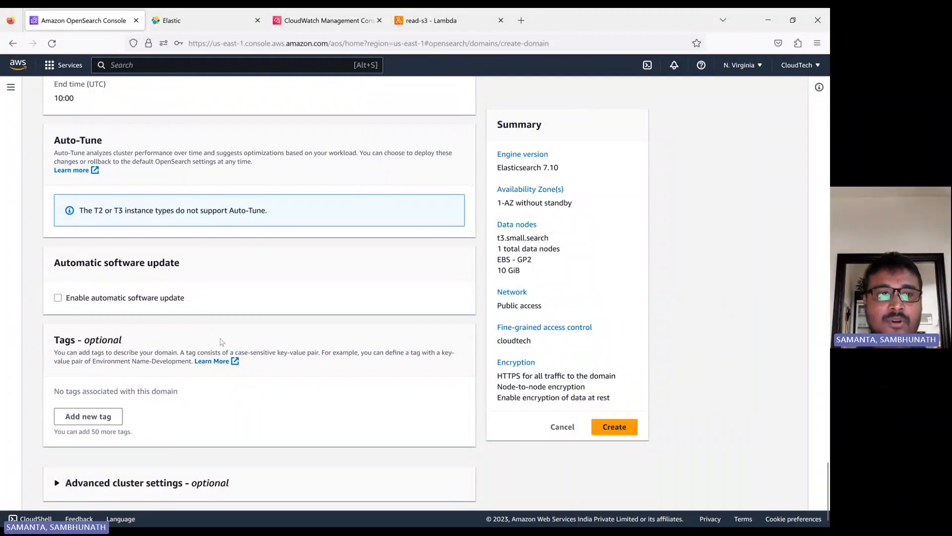
pyautogui.scroll(5, 220, 341)
pyautogui.scroll(-2, 221, 341)
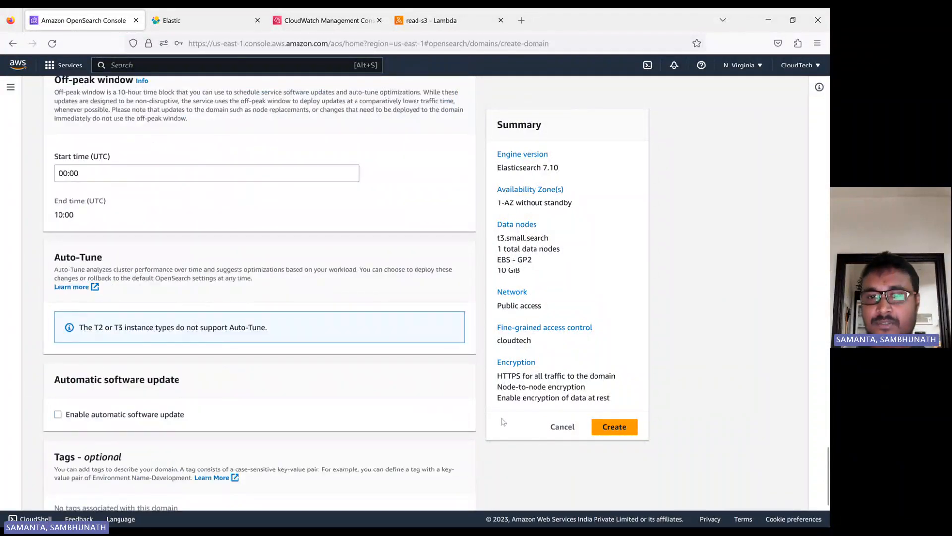
# Create app-server-demo, decline saving the login, review its endpoints, and return to Domains
pyautogui.click(618, 434)
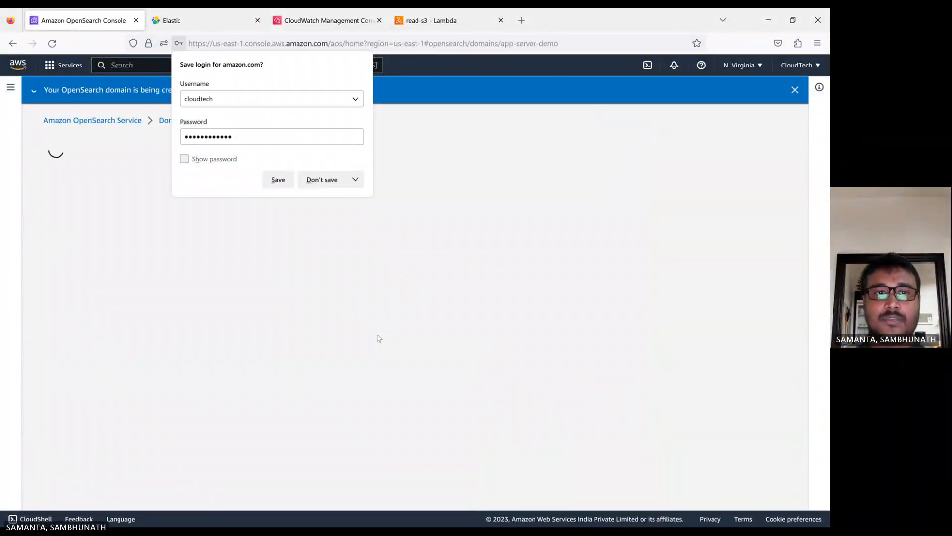
pyautogui.click(328, 180)
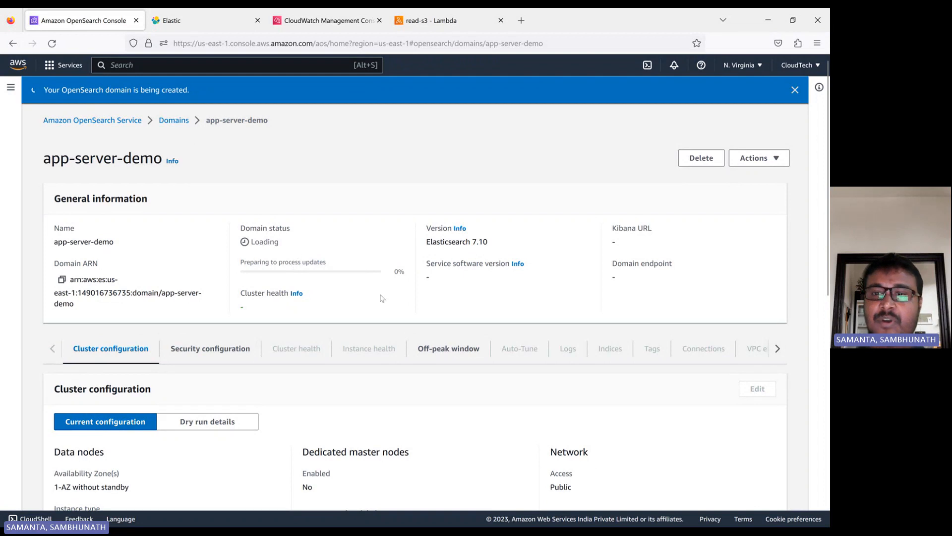
pyautogui.moveTo(614, 230); pyautogui.dragTo(664, 237)
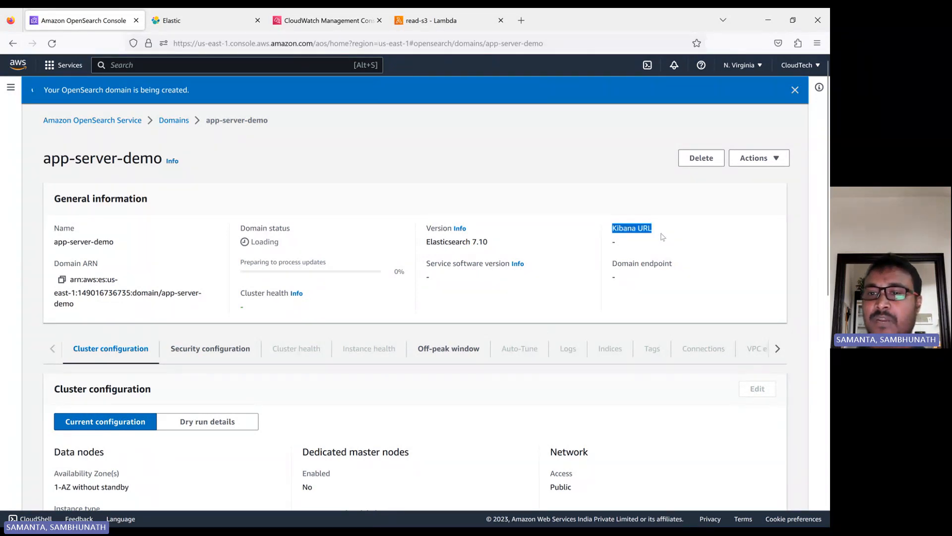
pyautogui.moveTo(614, 265); pyautogui.dragTo(663, 263)
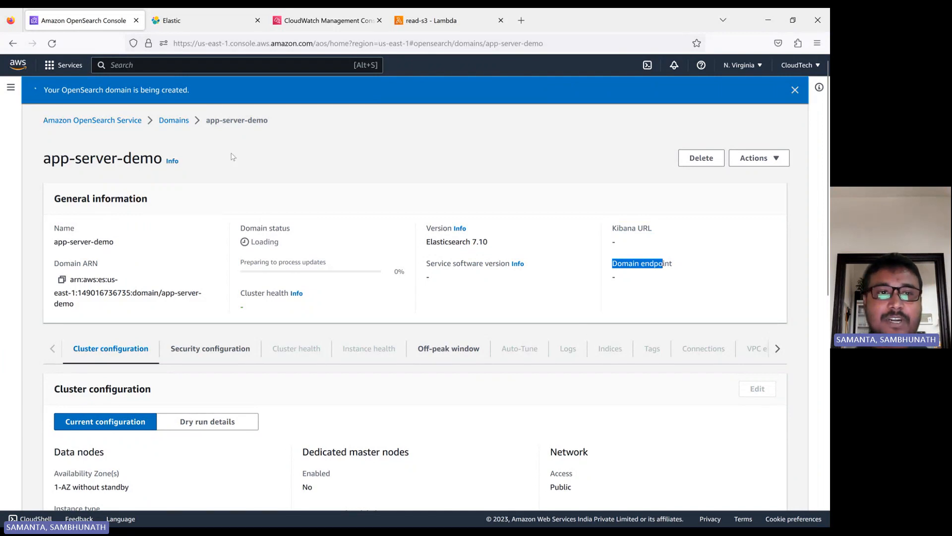
pyautogui.click(174, 120)
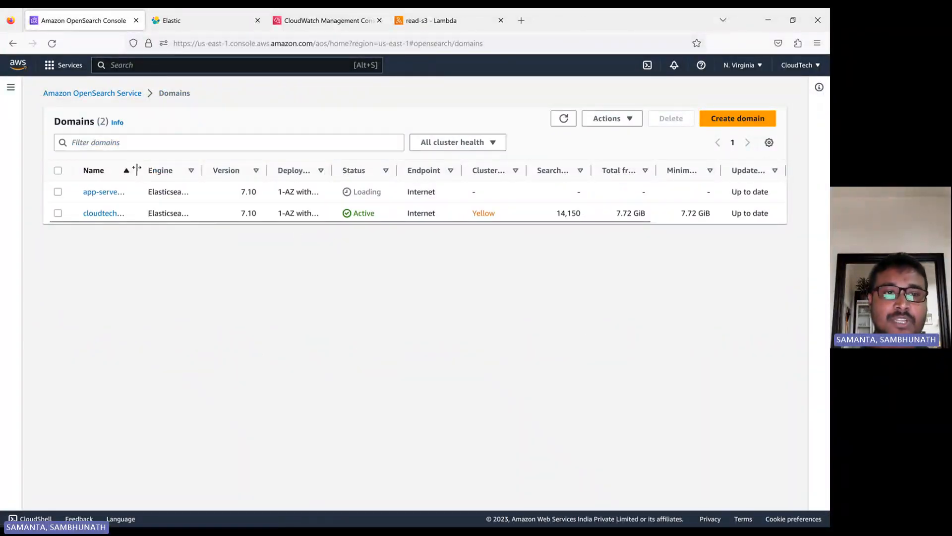
# Open the cloudtech-app-es domain's details, dismiss the update banner, and view its cluster configuration
pyautogui.moveTo(137, 170); pyautogui.dragTo(237, 171)
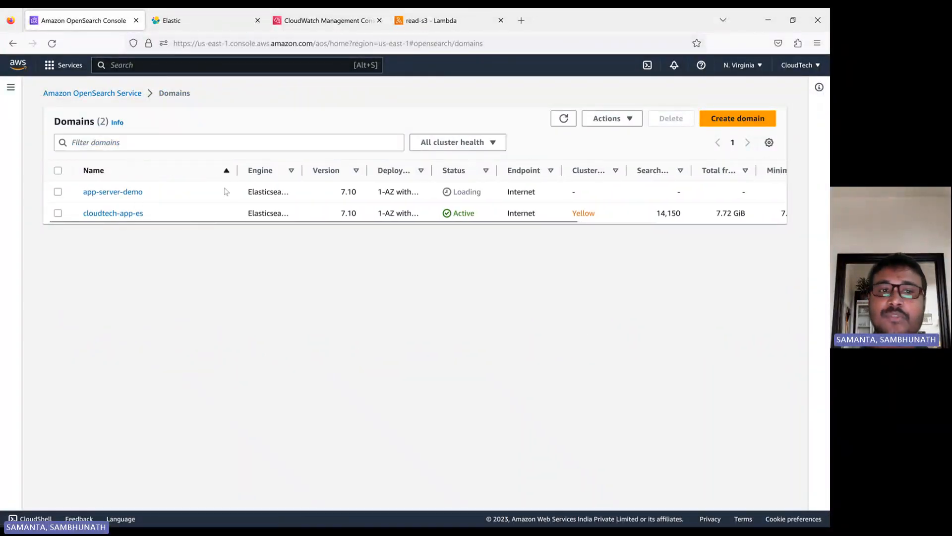
pyautogui.click(110, 214)
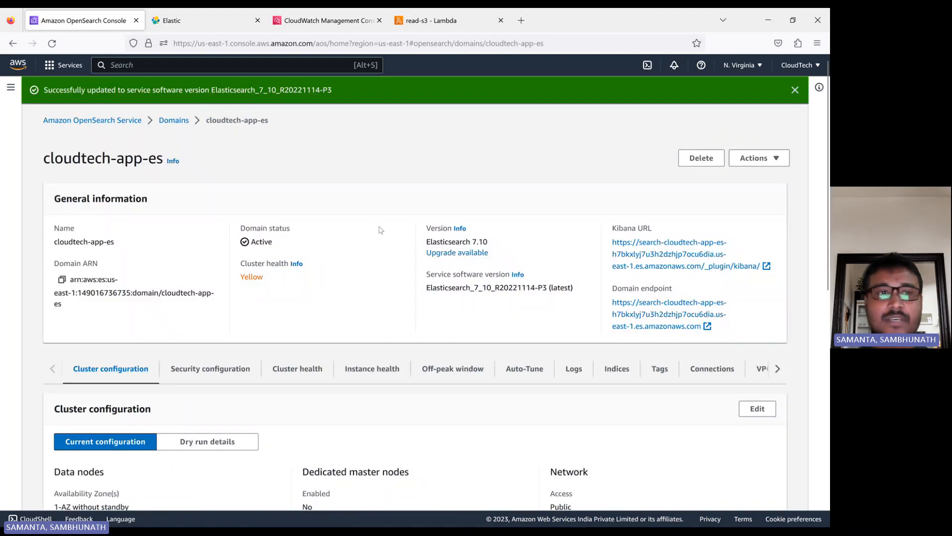
pyautogui.click(795, 90)
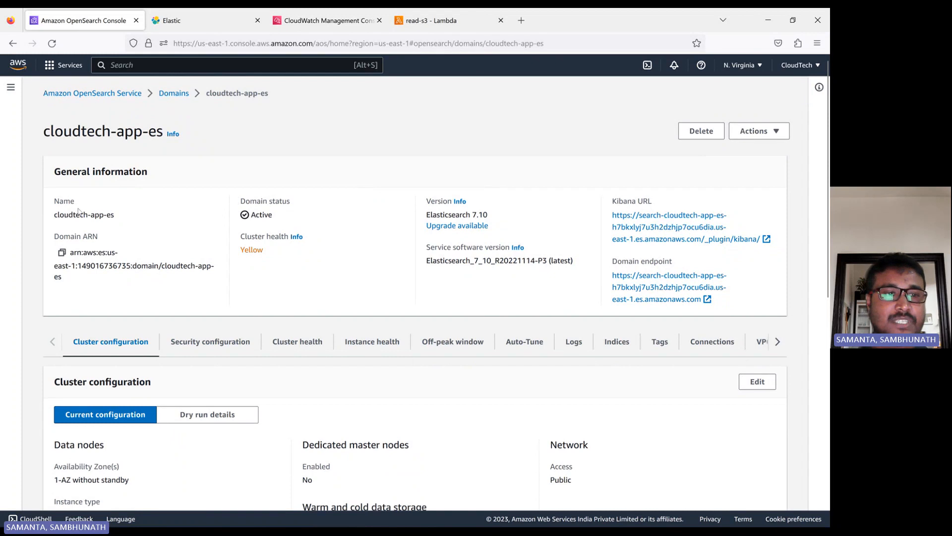
pyautogui.scroll(-3, 298, 271)
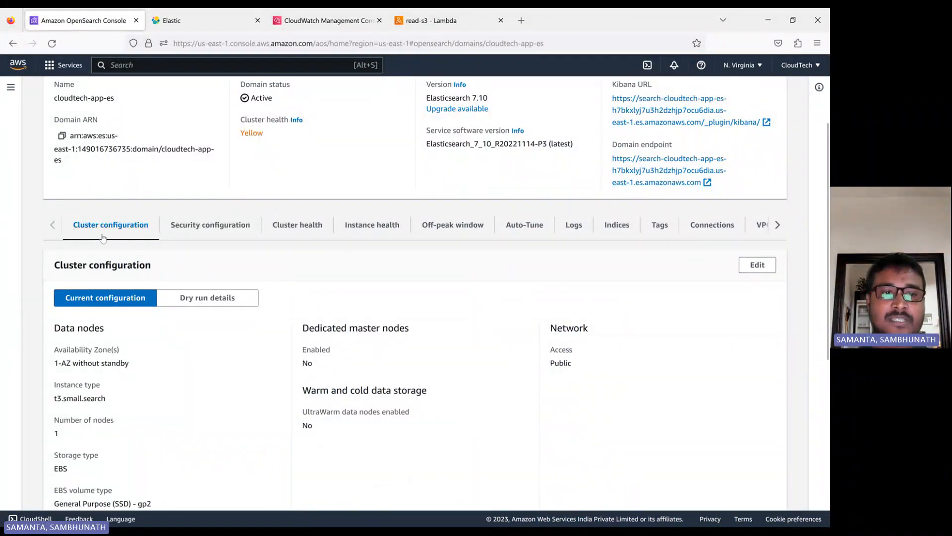
# Review the domain's security configuration, cluster health, instance health and 00:00–10:00 UTC off-peak window
pyautogui.click(245, 232)
pyautogui.scroll(-2, 325, 225)
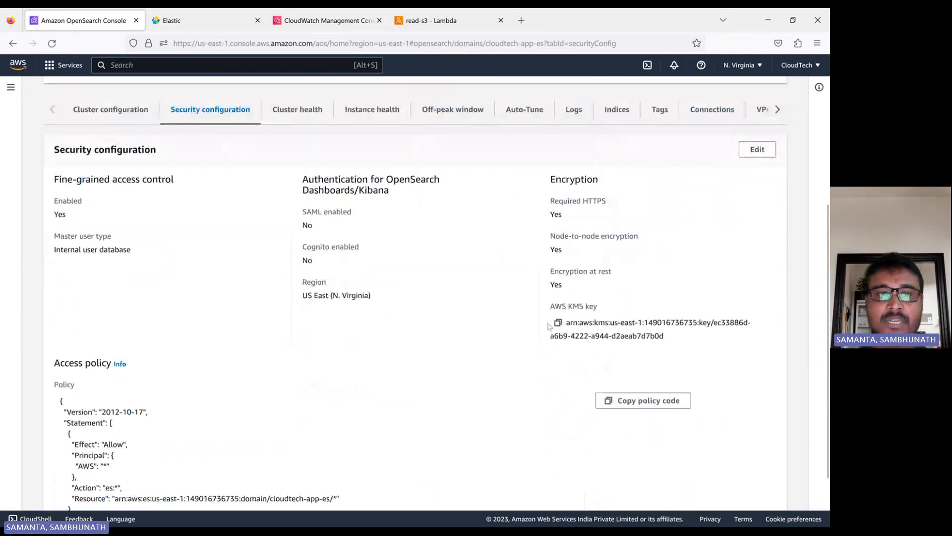
pyautogui.click(305, 168)
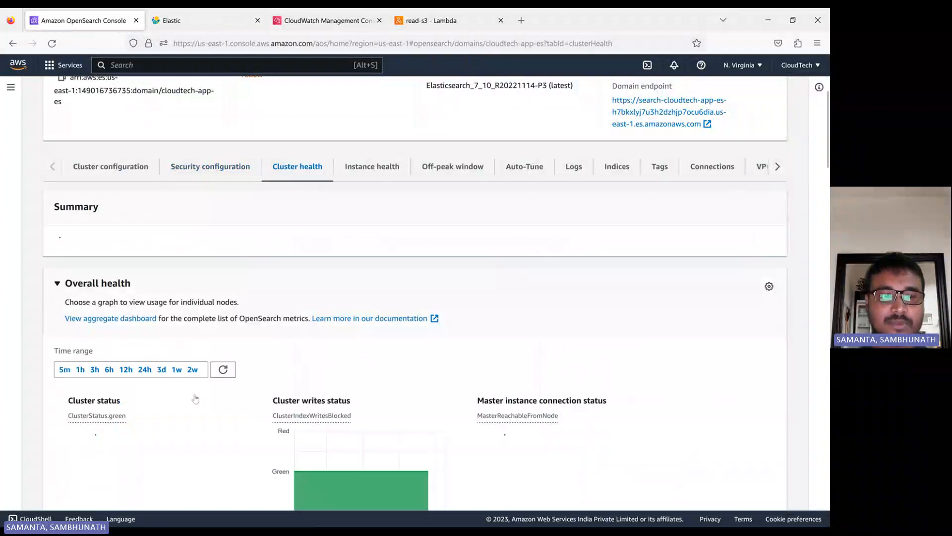
pyautogui.scroll(-3, 292, 372)
pyautogui.scroll(-3, 464, 361)
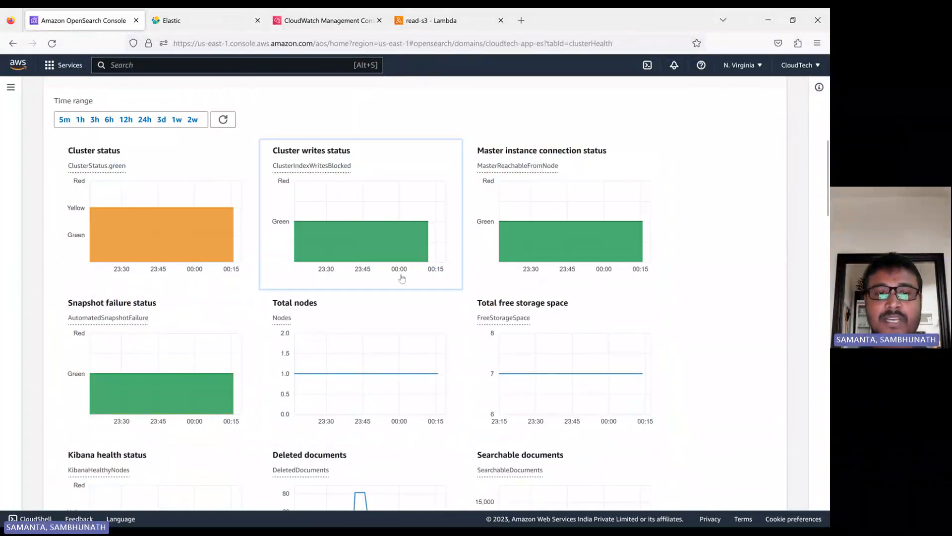
pyautogui.scroll(3, 403, 277)
pyautogui.scroll(3, 403, 277)
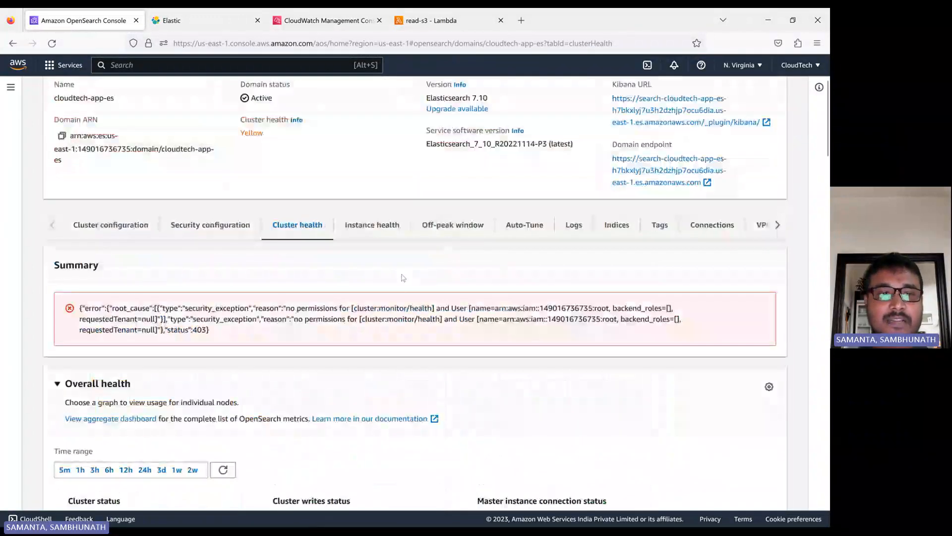
pyautogui.click(372, 236)
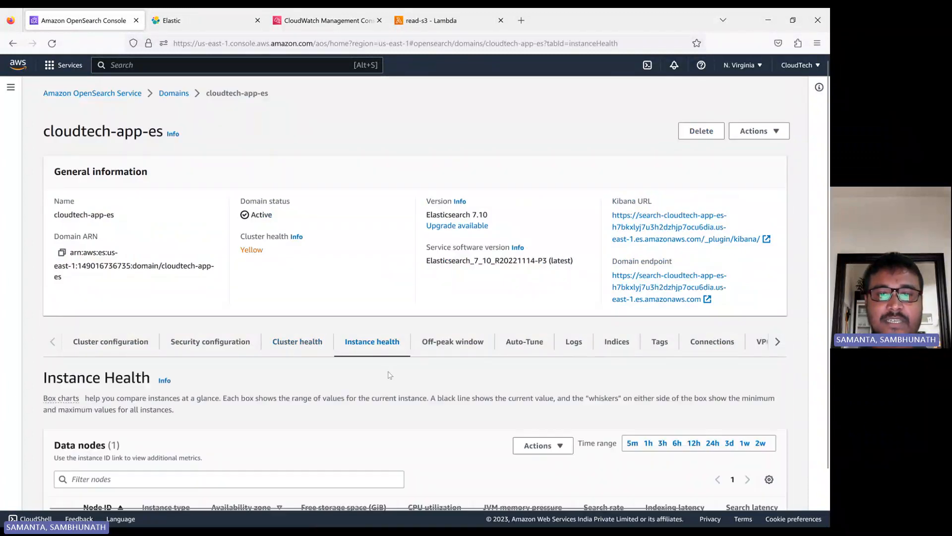
pyautogui.scroll(-1, 392, 375)
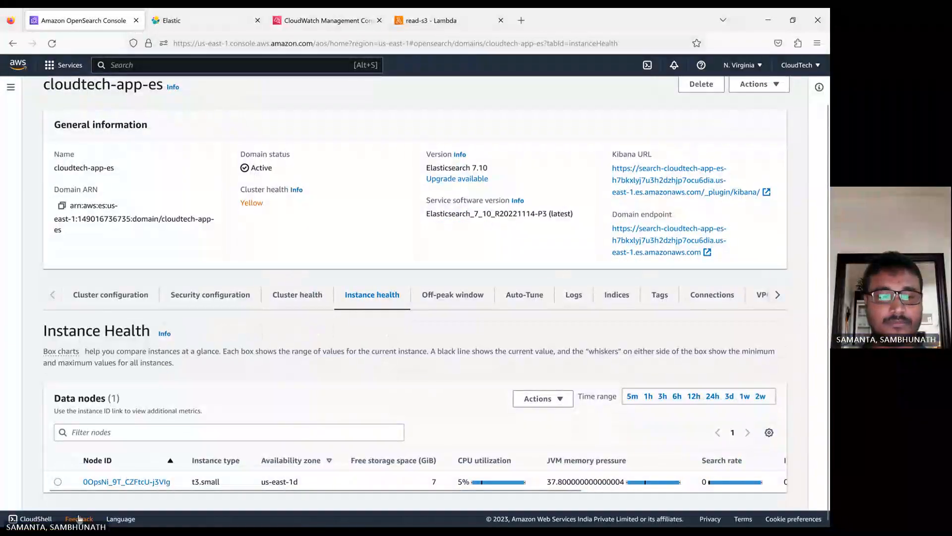
pyautogui.click(442, 297)
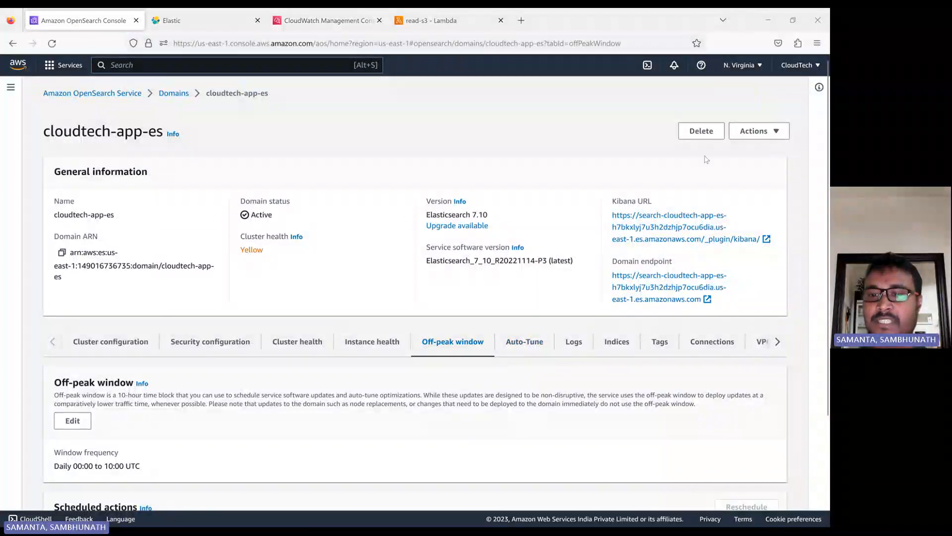
# Browse the domain's logs, indices, connections, tags and VPC endpoints, which has none configured
pyautogui.click(571, 340)
pyautogui.scroll(-3, 508, 392)
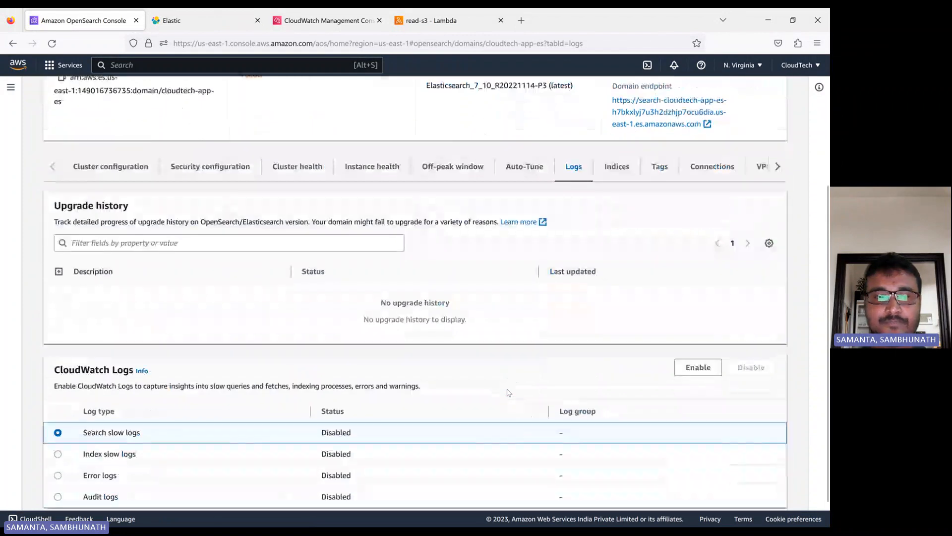
pyautogui.scroll(-1, 508, 392)
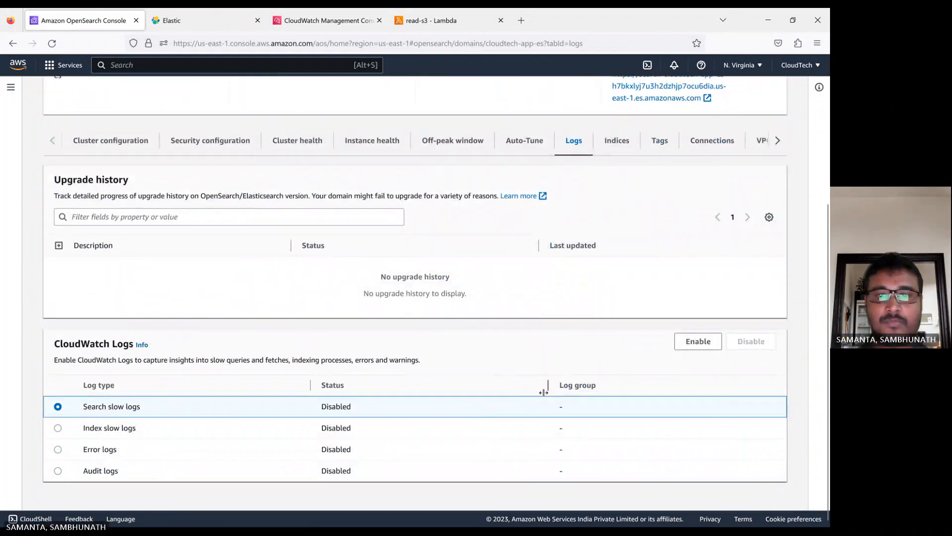
pyautogui.scroll(5, 543, 392)
pyautogui.click(615, 343)
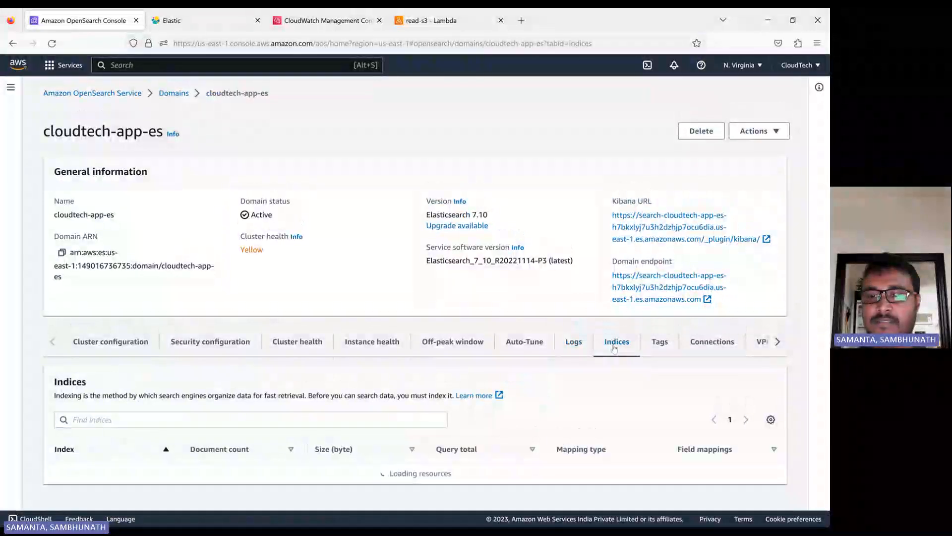
pyautogui.click(710, 343)
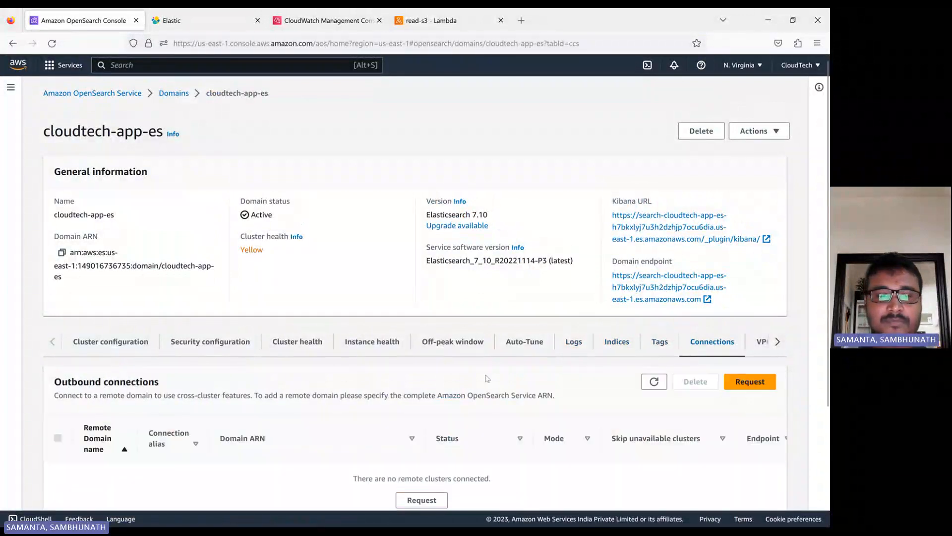
pyautogui.scroll(-3, 488, 378)
pyautogui.scroll(3, 488, 379)
pyautogui.click(658, 343)
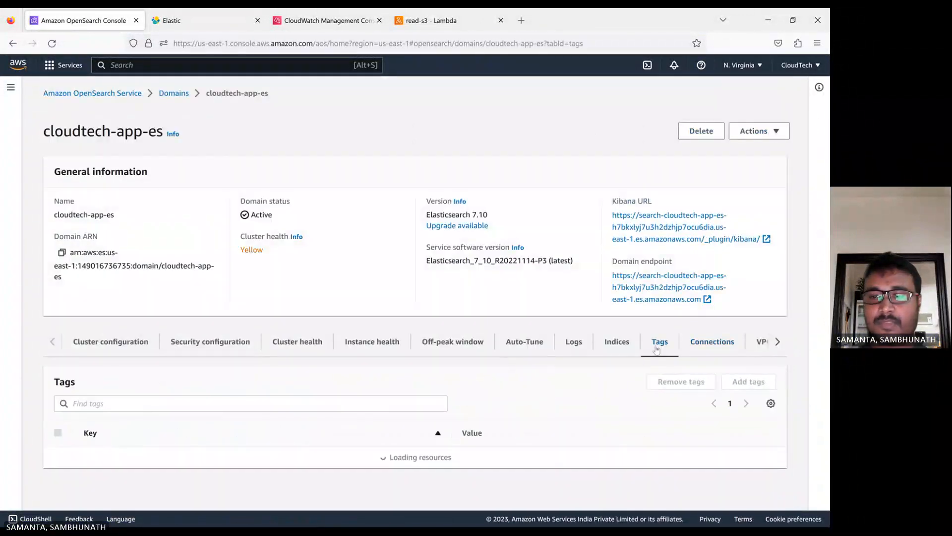
pyautogui.click(760, 343)
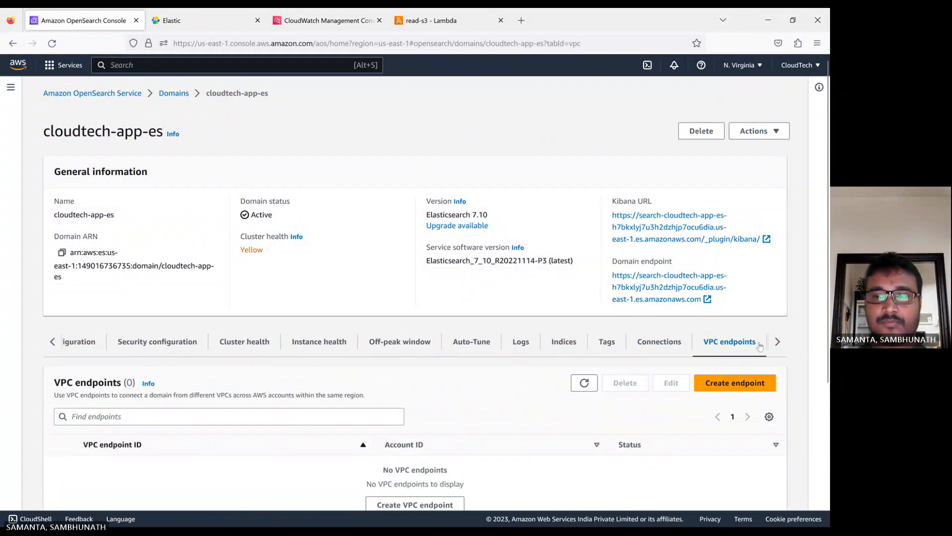
pyautogui.scroll(-3, 483, 366)
pyautogui.scroll(3, 486, 365)
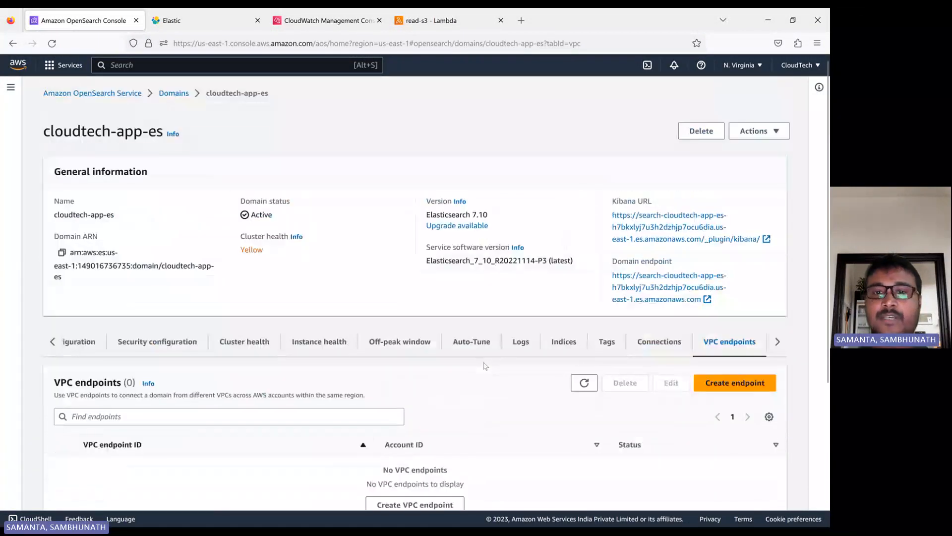
# Copy the cloudtech-app-es domain endpoint URL
pyautogui.rightClick(642, 300)
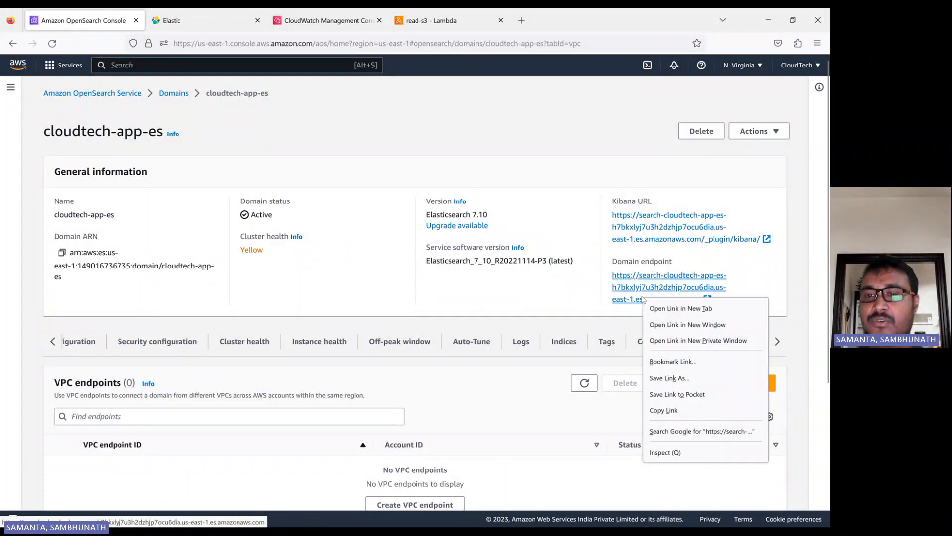
pyautogui.click(663, 409)
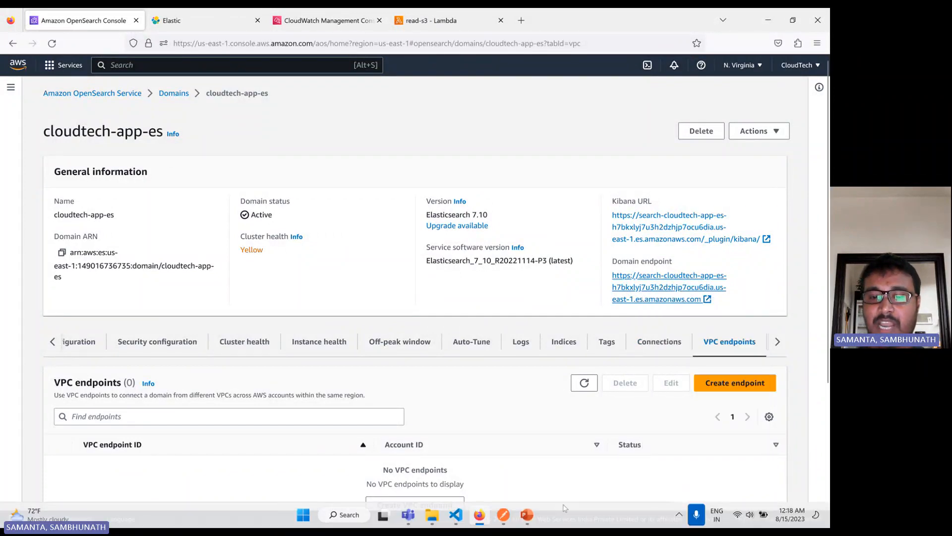
pyautogui.click(504, 515)
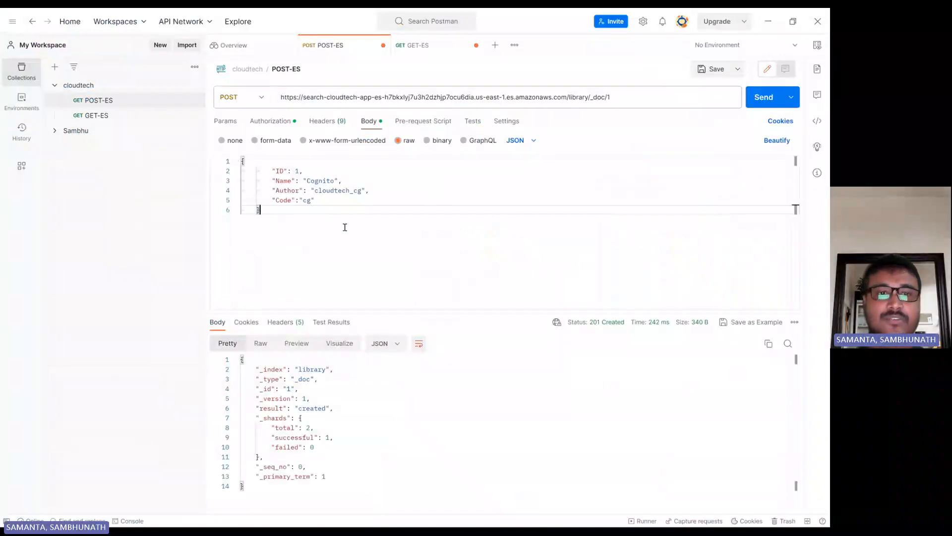
# In the POST-ES request, replace the URL index 'library' with 'Student'
pyautogui.click(102, 102)
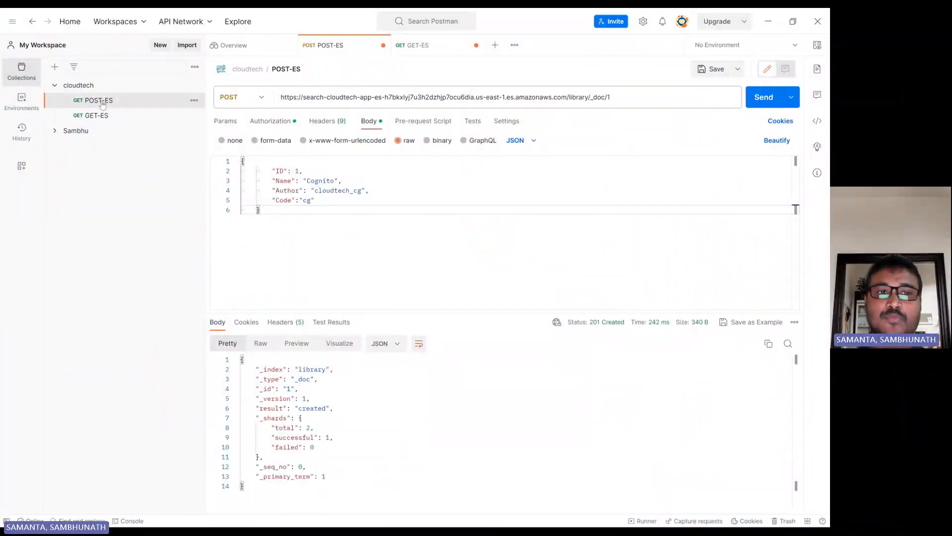
pyautogui.click(576, 96)
pyautogui.doubleClick(576, 95)
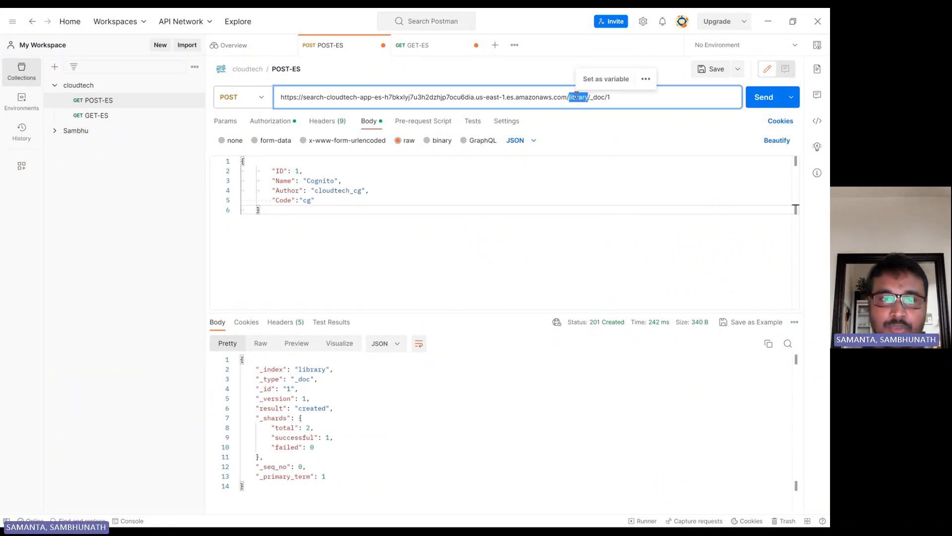
pyautogui.write('Stude')
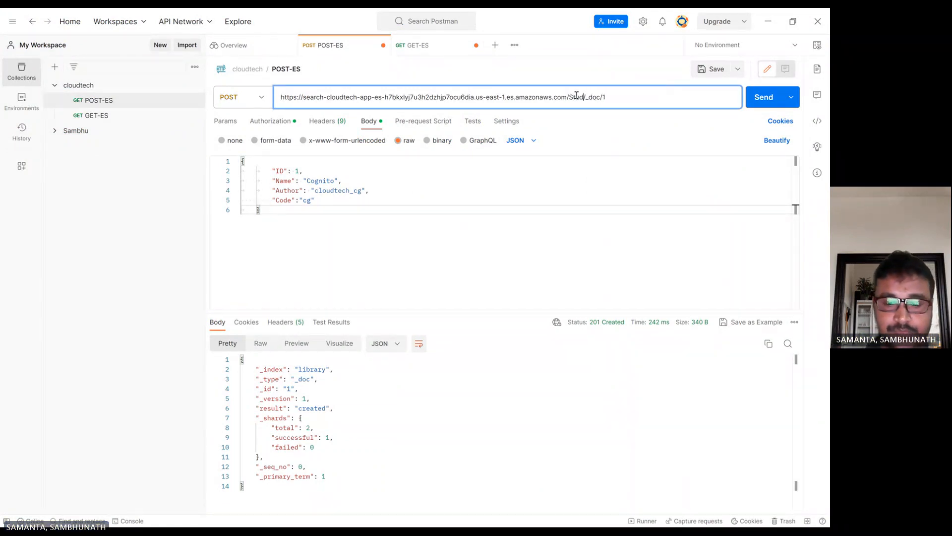
pyautogui.write('nt')
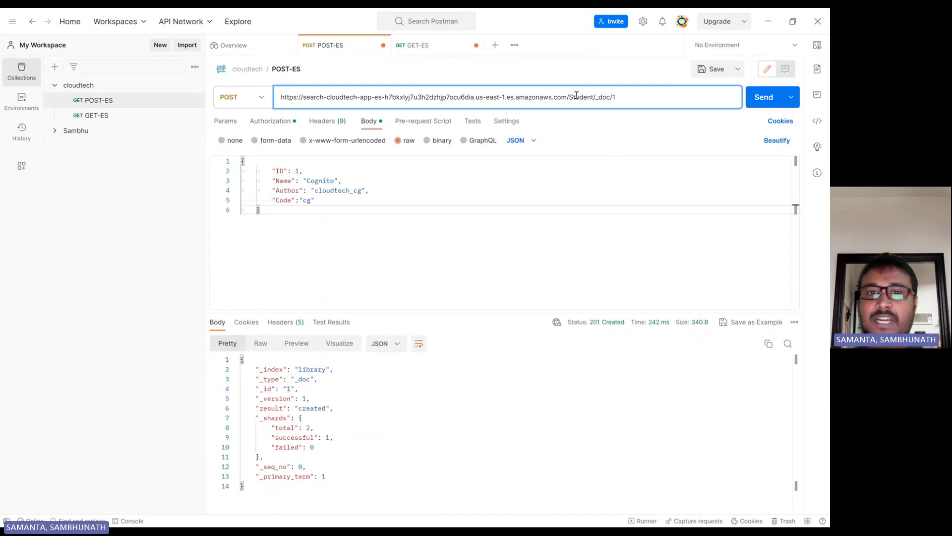
pyautogui.click(382, 190)
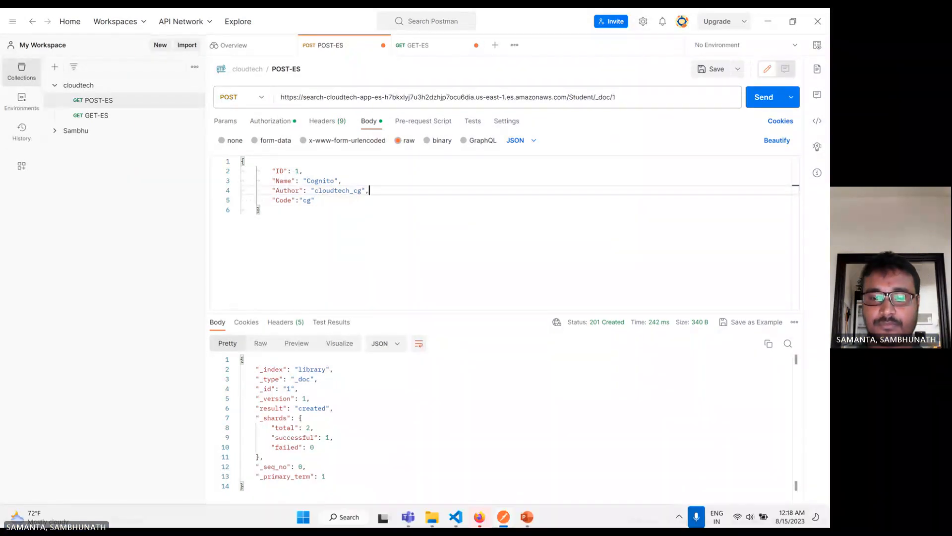
pyautogui.click(481, 516)
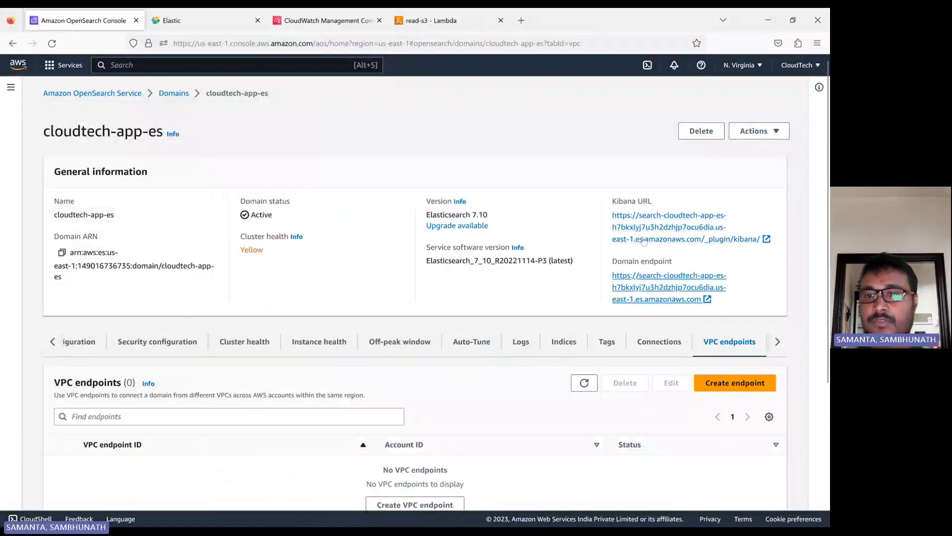
# Reopen the domain's Kibana in a single tab and confirm the tenant to load Home
pyautogui.click(662, 231)
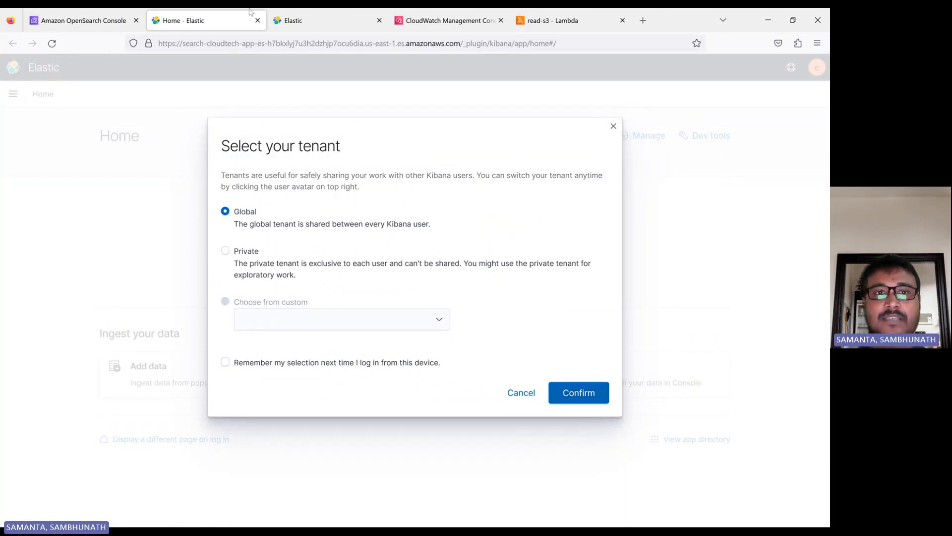
pyautogui.click(320, 22)
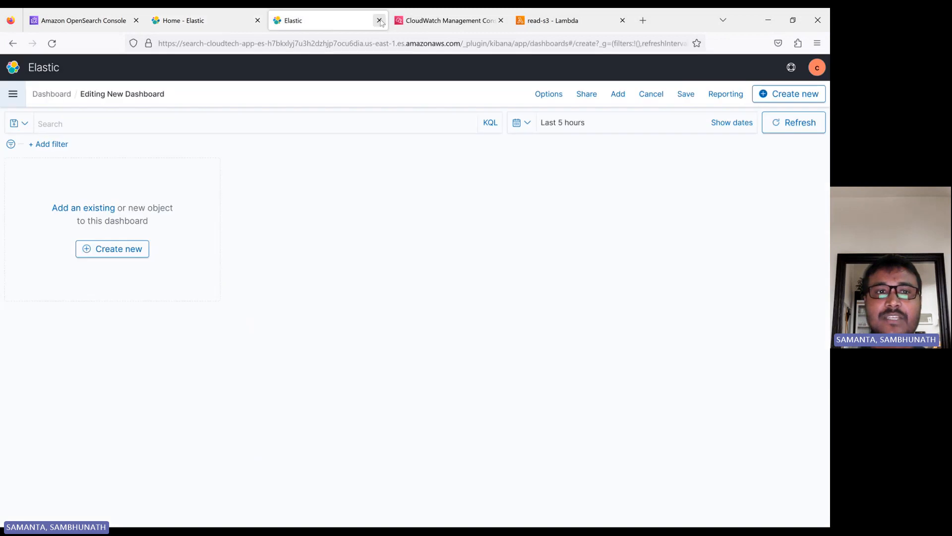
pyautogui.click(379, 20)
pyautogui.click(258, 20)
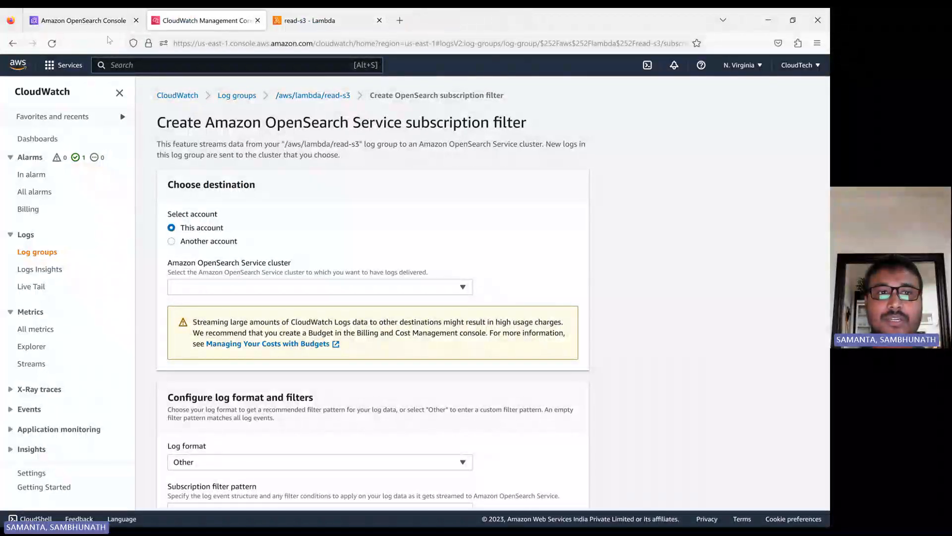
pyautogui.click(85, 20)
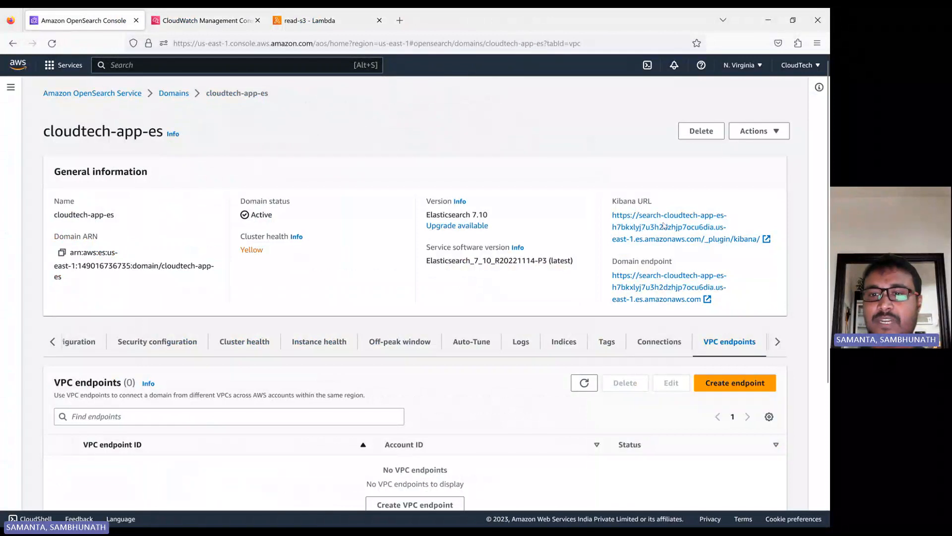
pyautogui.click(658, 239)
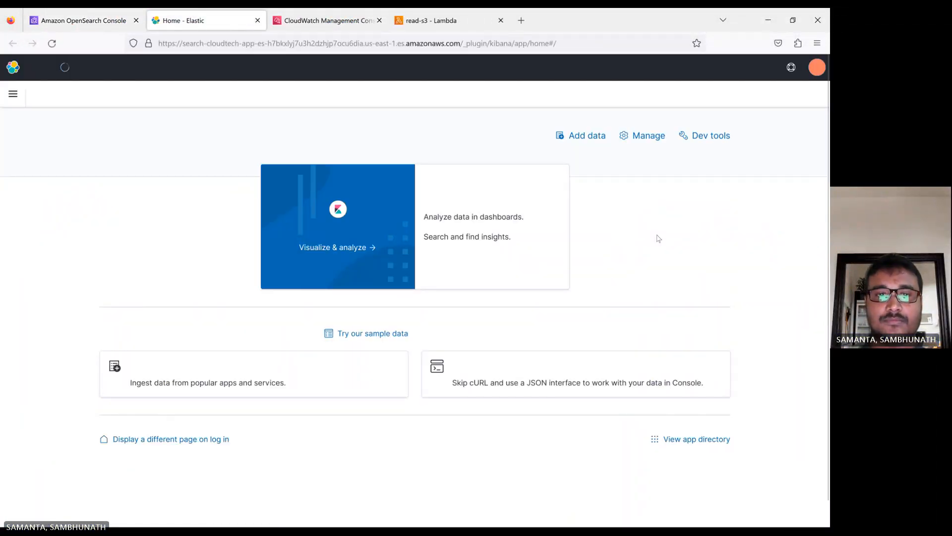
pyautogui.click(586, 393)
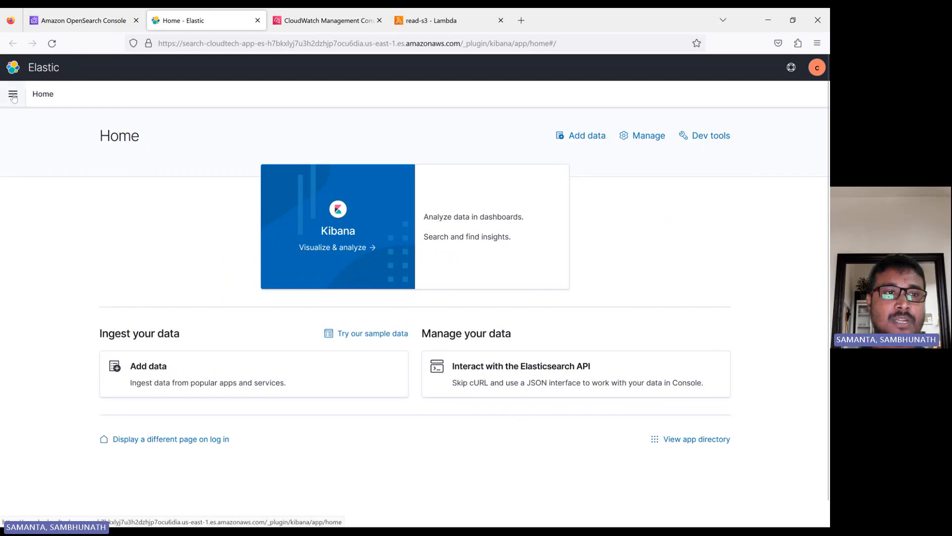
# Open Stack Management's index patterns, listing kibana_sample_data_logs, app-es*, books*, cloudtech* and library*
pyautogui.click(14, 96)
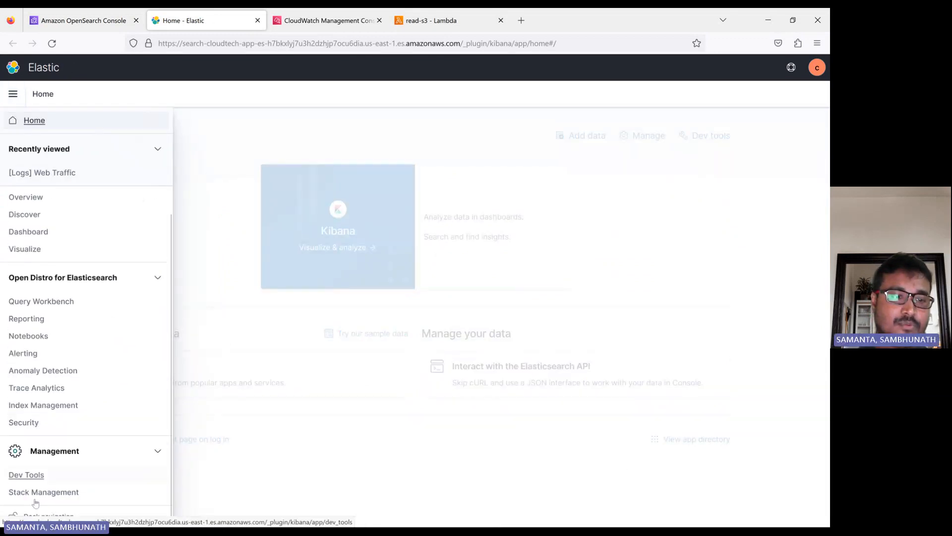
pyautogui.click(36, 492)
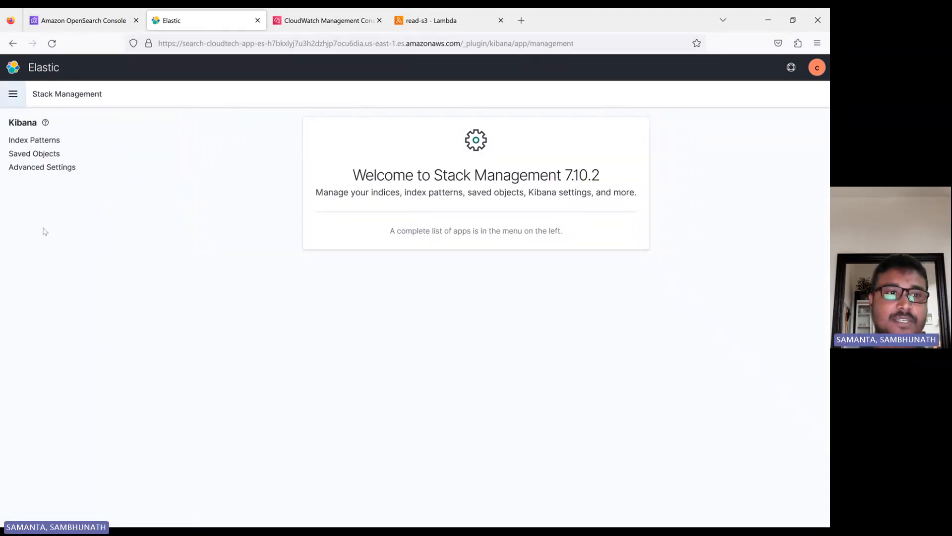
pyautogui.click(35, 140)
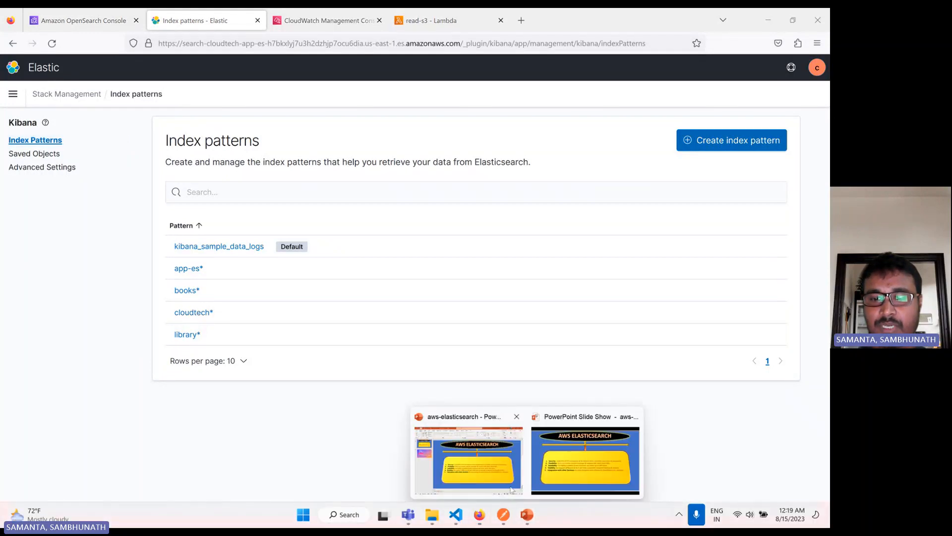
# In POST-ES, change the URL's index to lowercase 'students'
pyautogui.click(503, 516)
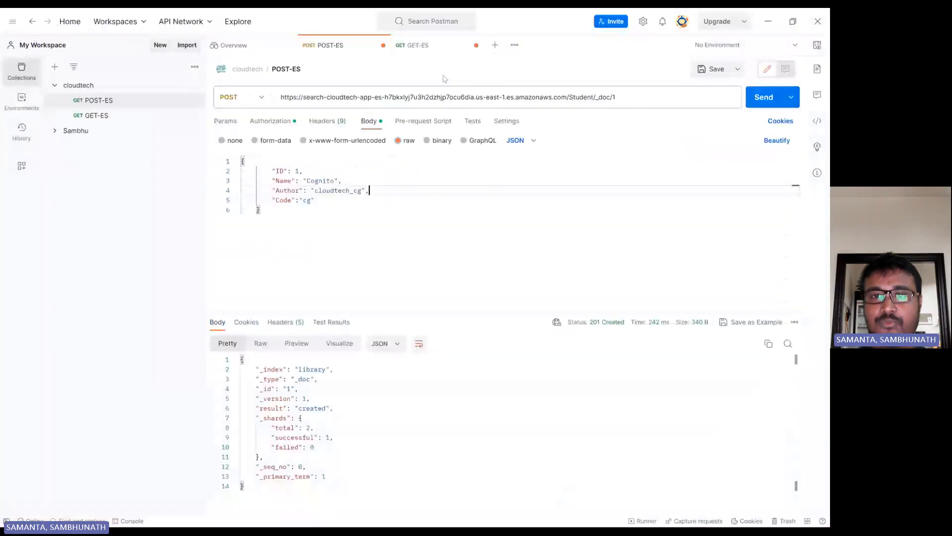
pyautogui.click(594, 96)
pyautogui.write('/')
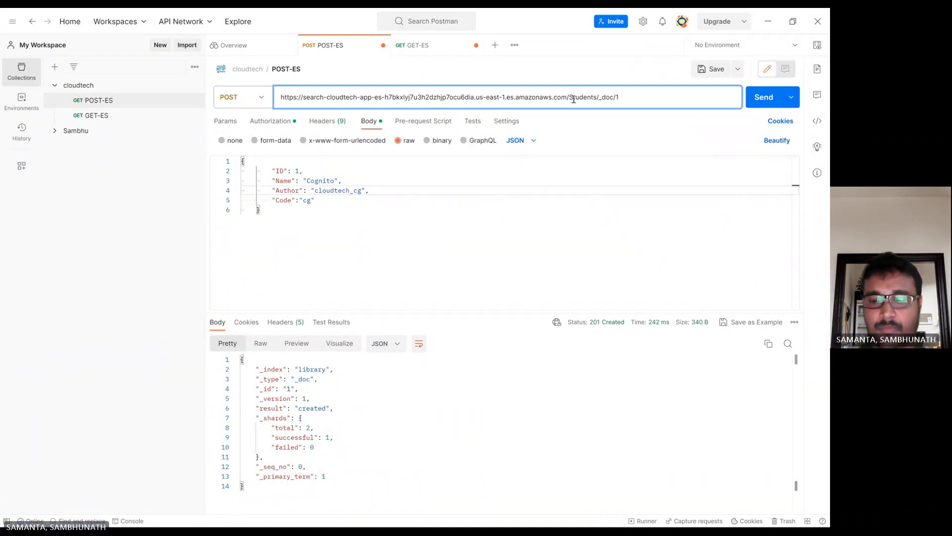
pyautogui.click(574, 99)
pyautogui.press('BackSpace')
pyautogui.write('s')
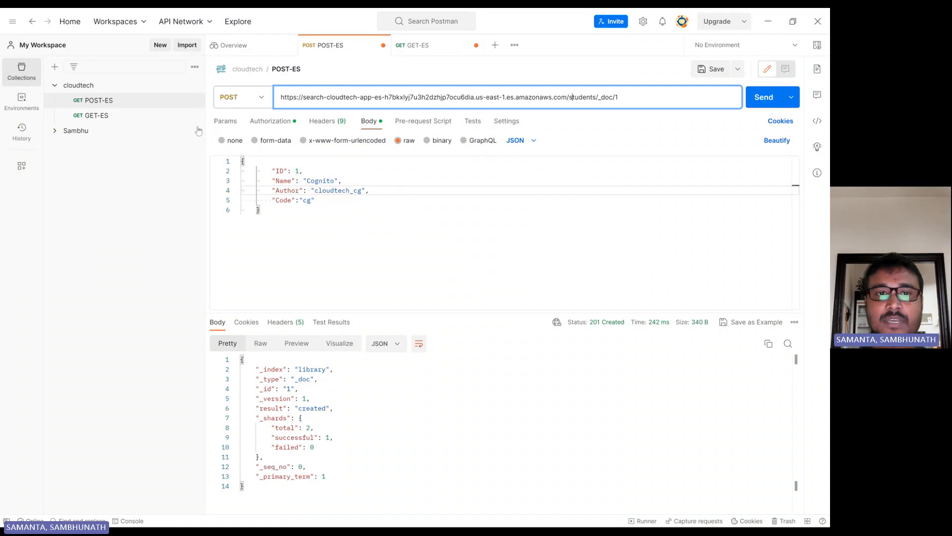
# Set the body to Name Jerry, author jerry, Code jc and send, creating students _doc/1
pyautogui.doubleClick(321, 181)
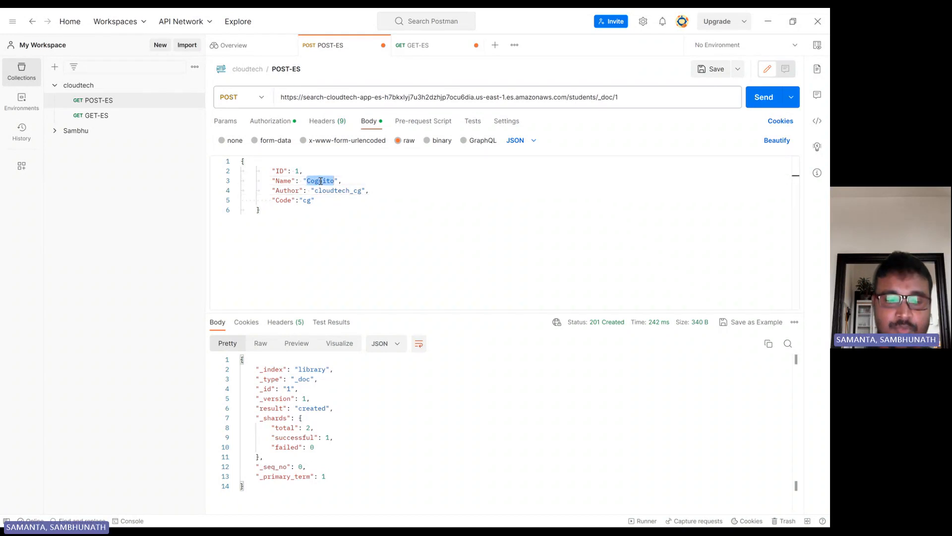
pyautogui.write('Jerry')
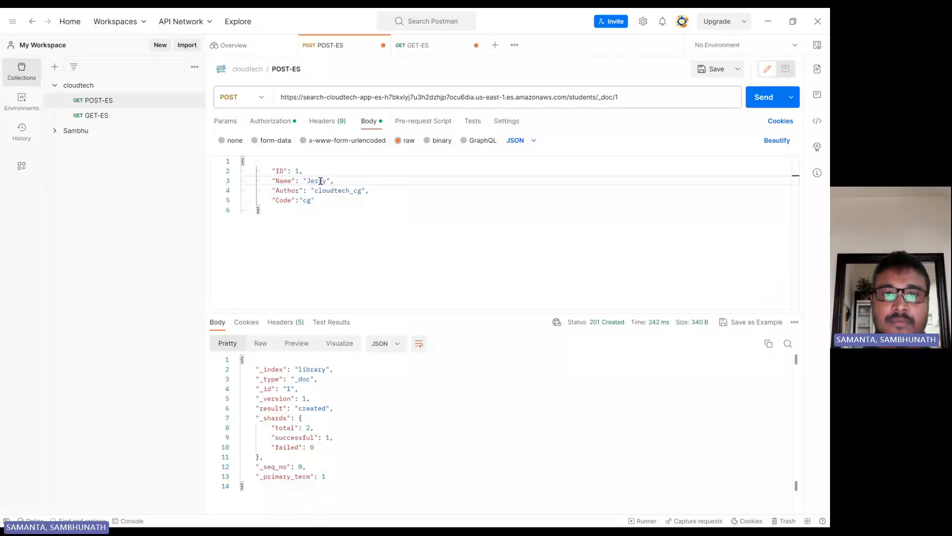
pyautogui.click(362, 191)
pyautogui.press('BackSpace')
pyautogui.press('BackSpace')
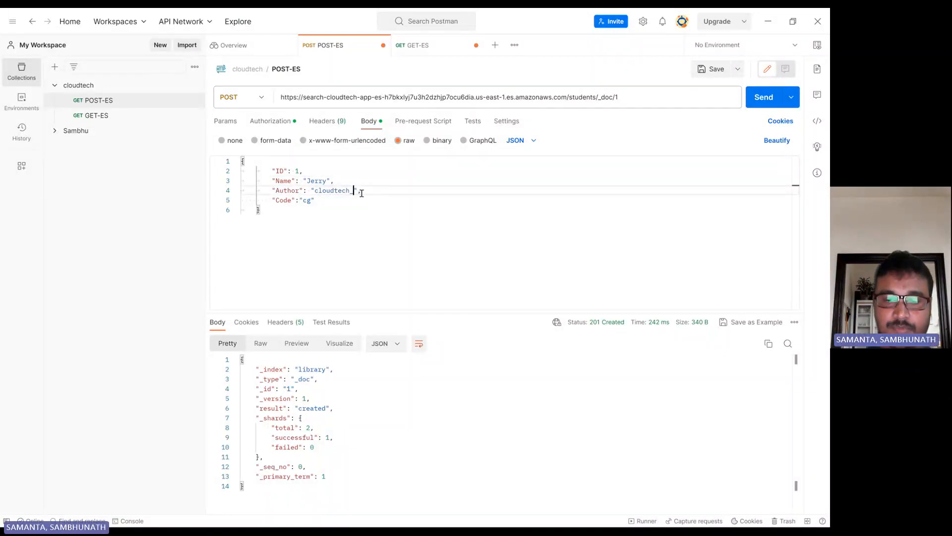
pyautogui.write('jerry')
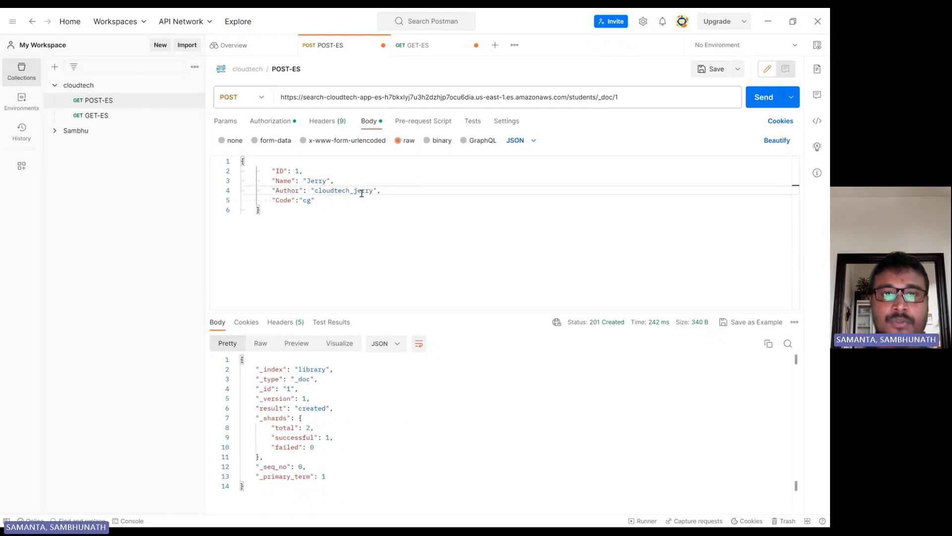
pyautogui.click(308, 200)
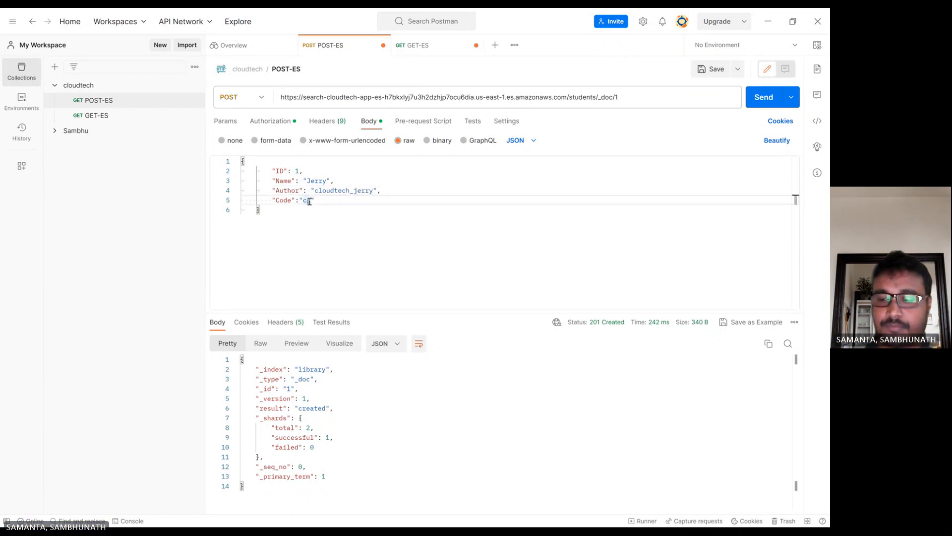
pyautogui.press('BackSpace')
pyautogui.press('BackSpace')
pyautogui.write('jc')
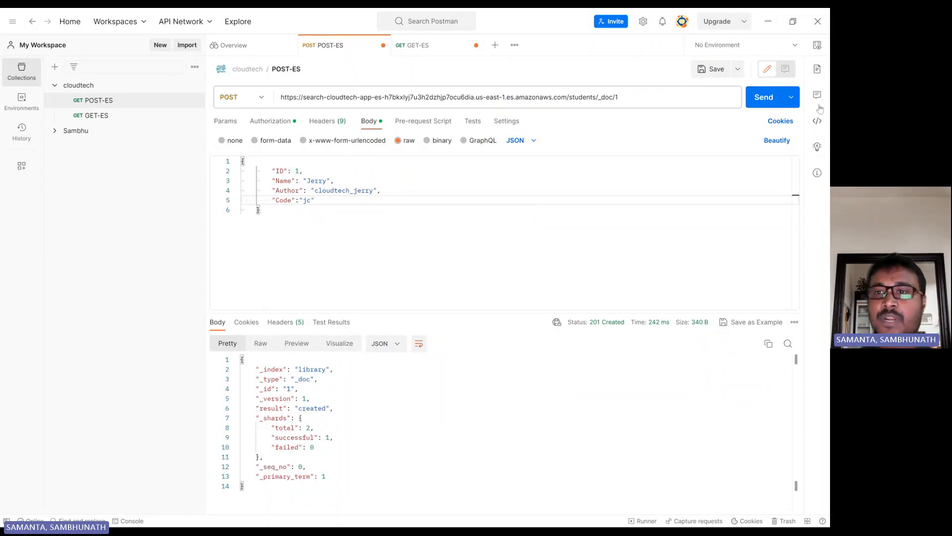
pyautogui.click(756, 99)
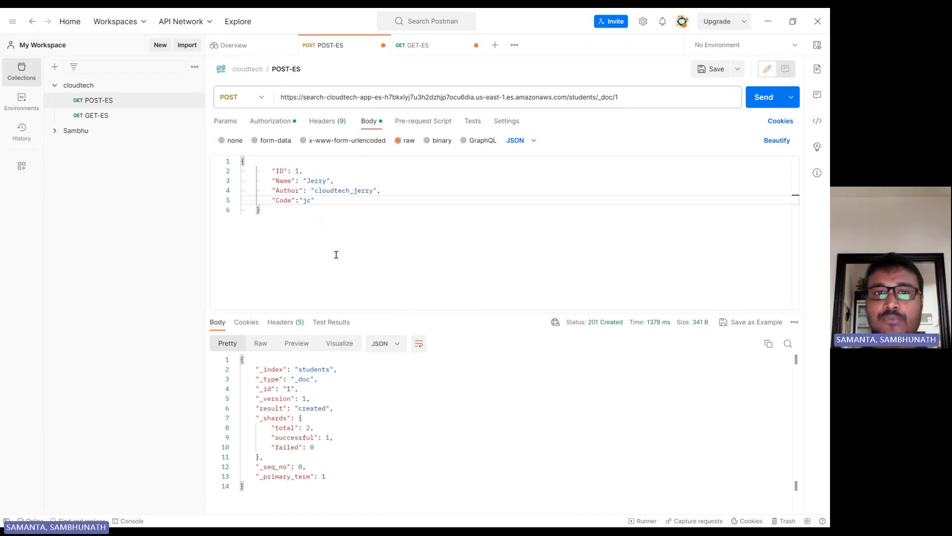
pyautogui.click(266, 122)
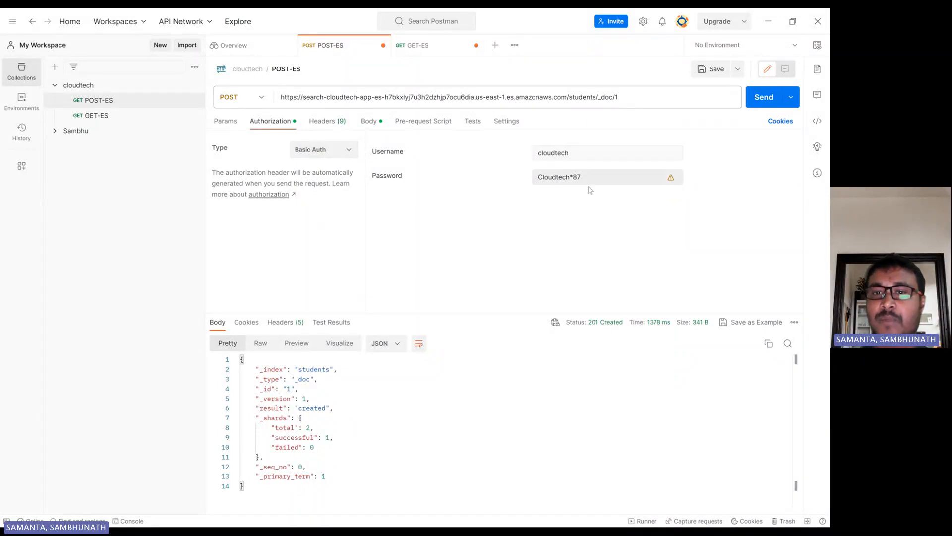
# Review the request's Params, Headers and Authorization settings
pyautogui.click(227, 125)
pyautogui.click(323, 124)
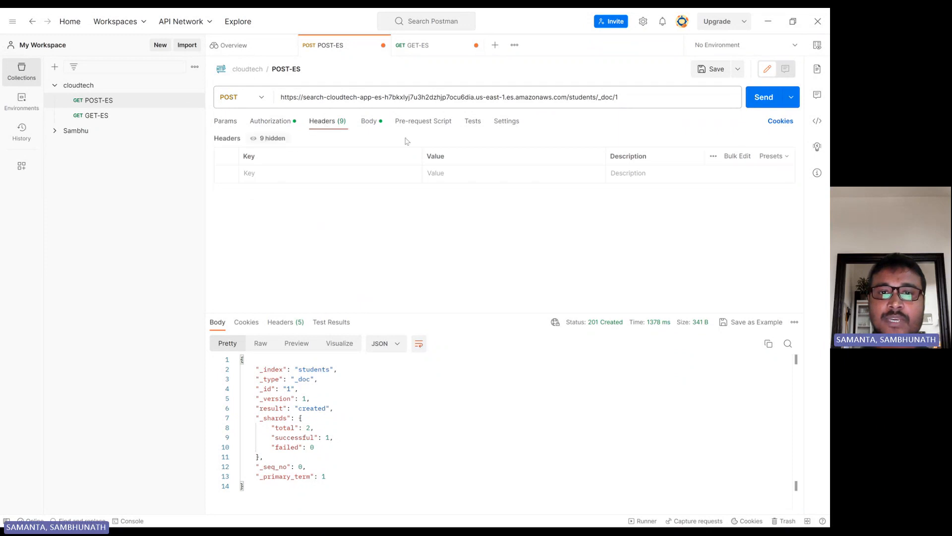
pyautogui.click(275, 125)
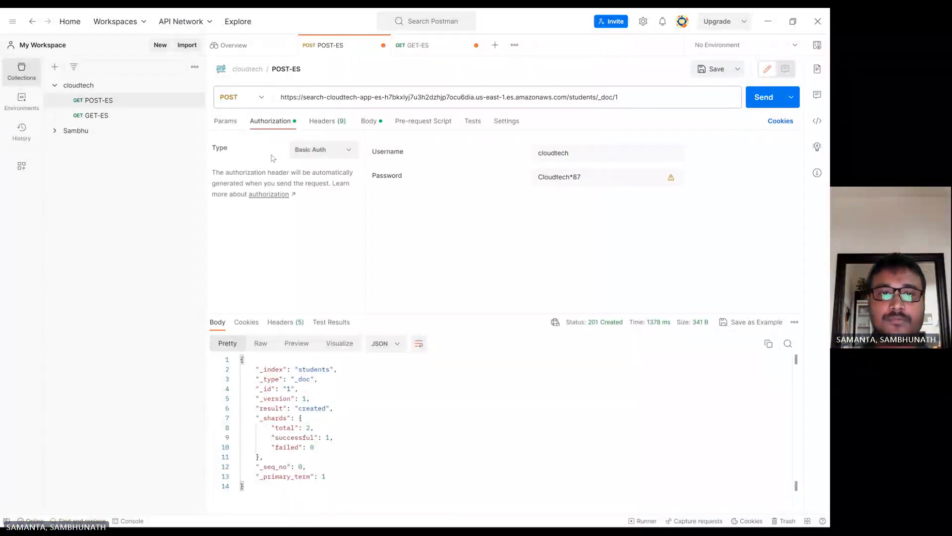
pyautogui.click(229, 125)
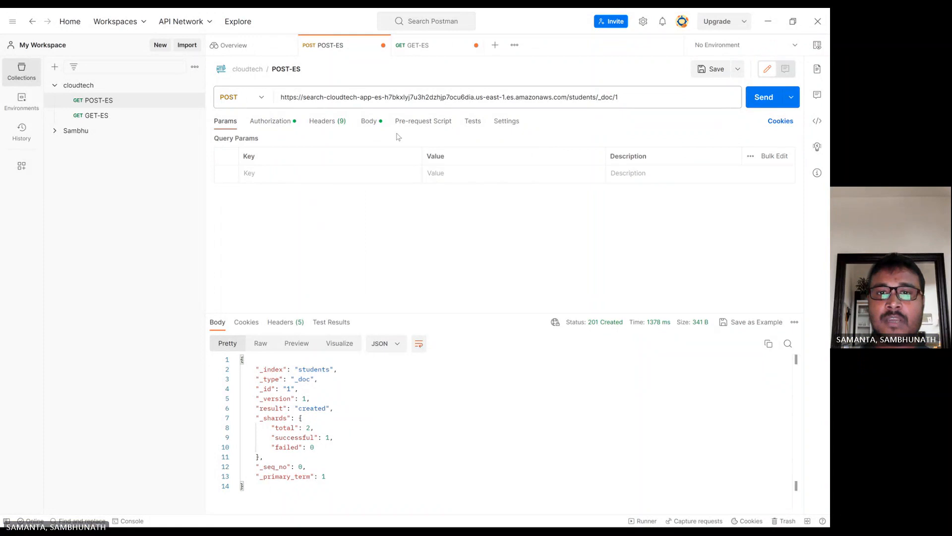
pyautogui.click(369, 122)
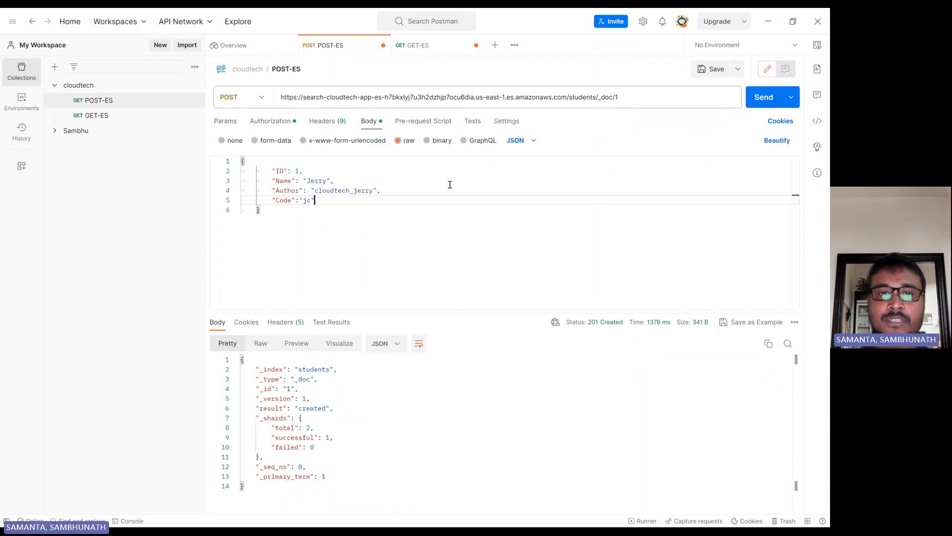
# Edit the JSON body for the second student: new Name, ID 2, author cloudtech_john, Code jh
pyautogui.click(326, 180)
pyautogui.press('BackSpace')
pyautogui.press('BackSpace')
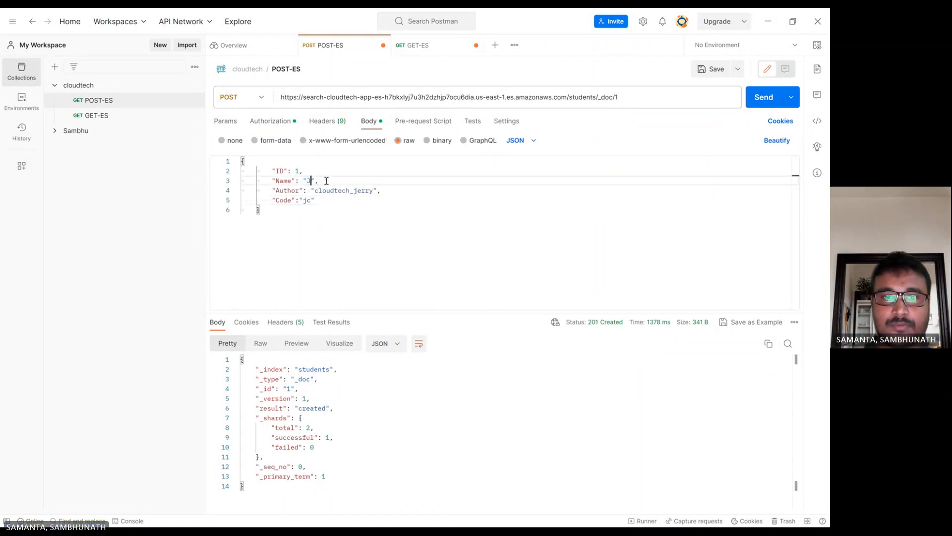
pyautogui.press('BackSpace')
pyautogui.write('Johan')
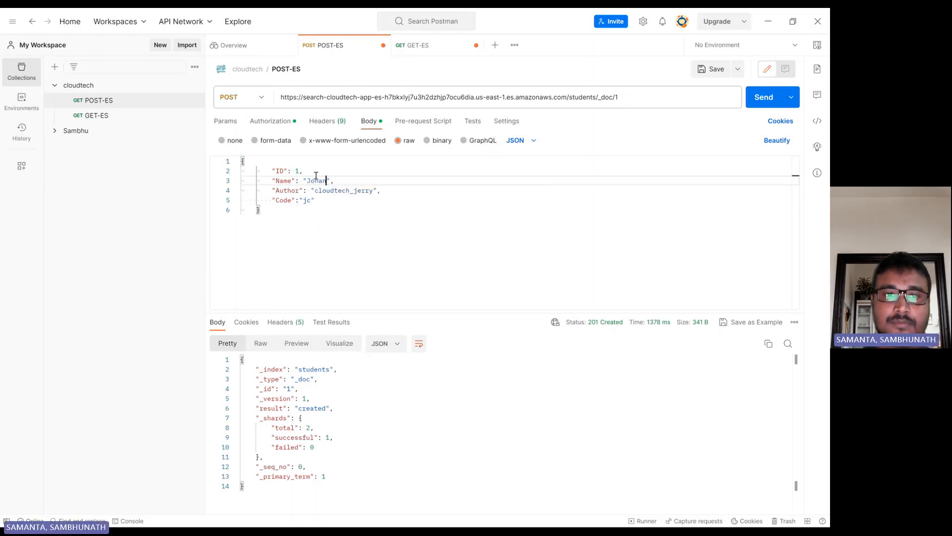
pyautogui.click(296, 170)
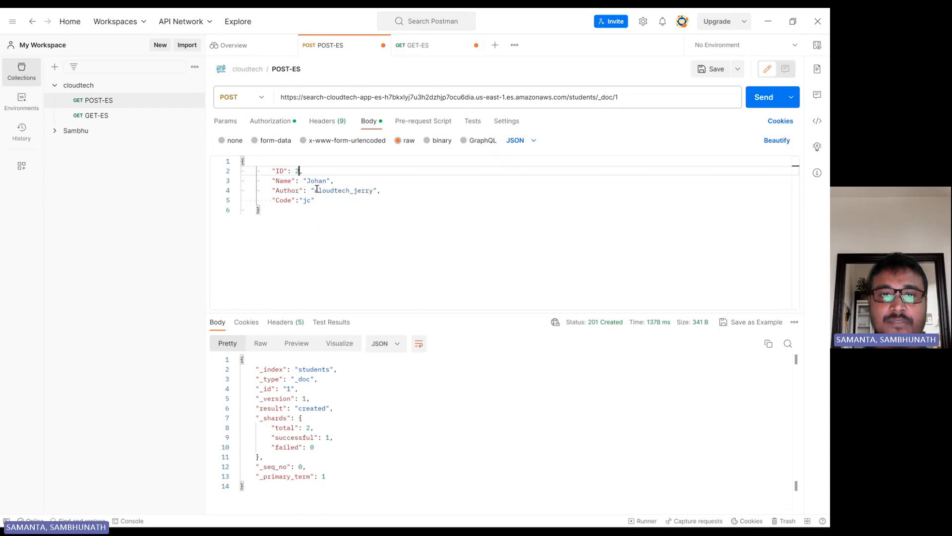
pyautogui.click(373, 190)
pyautogui.press('BackSpace')
pyautogui.press('BackSpace')
pyautogui.press('BackSpace')
pyautogui.press('BackSpace')
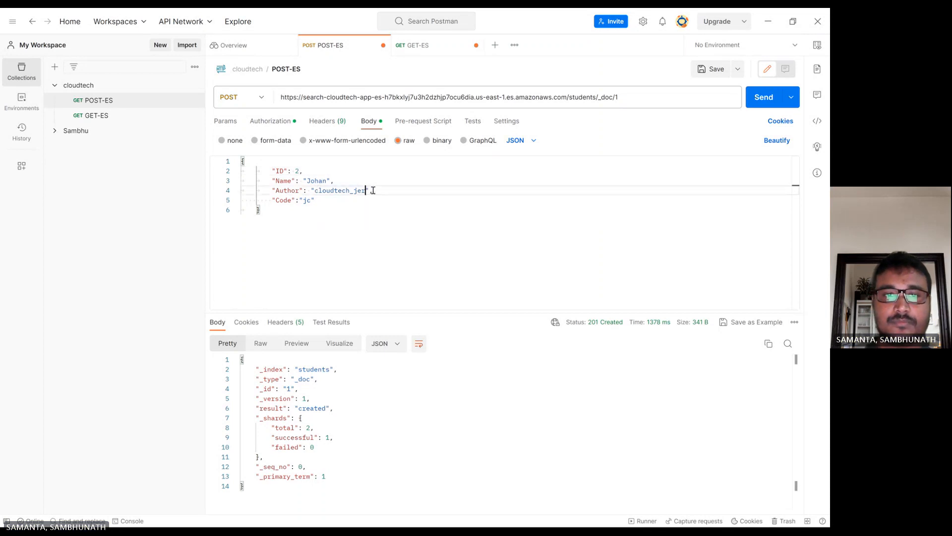
pyautogui.write('jc')
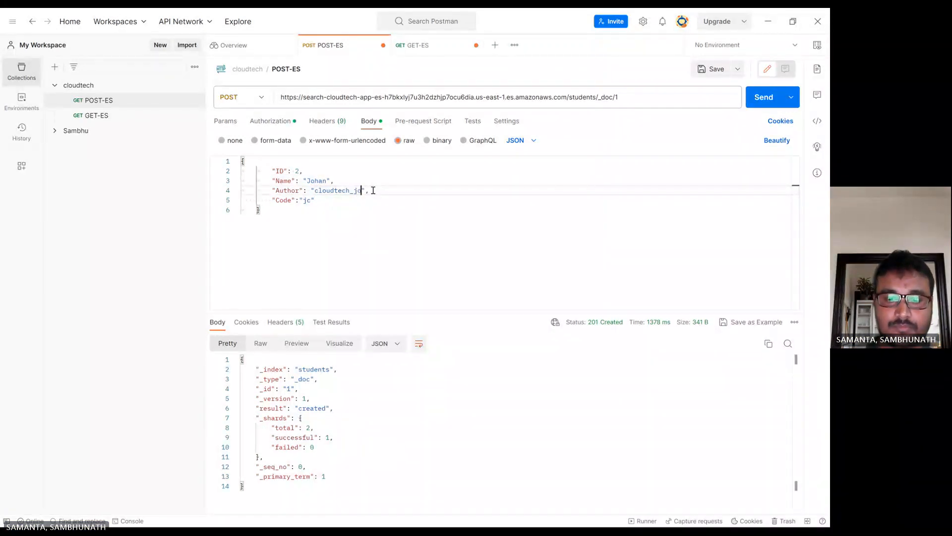
pyautogui.click(311, 200)
pyautogui.write('h')
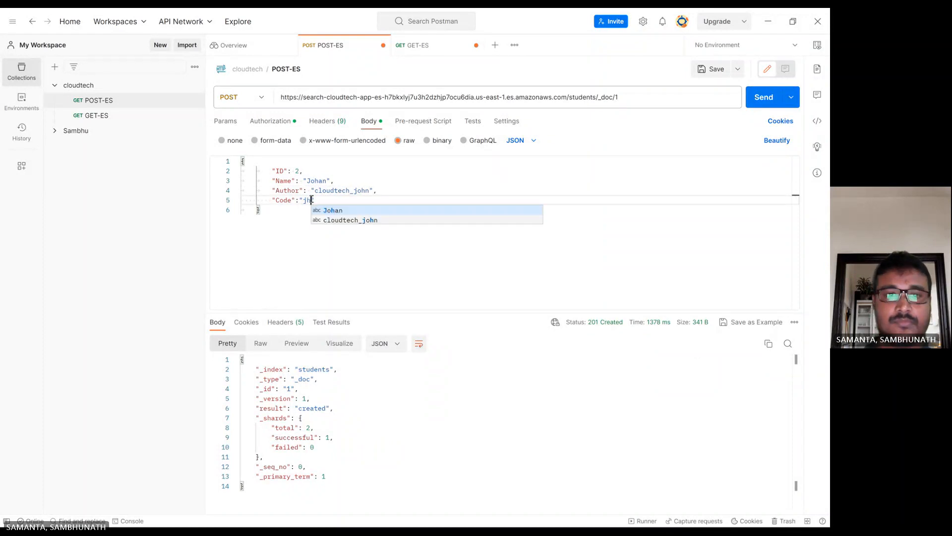
# Change the URL to _doc/2 and send it, getting 201 Created
pyautogui.click(624, 100)
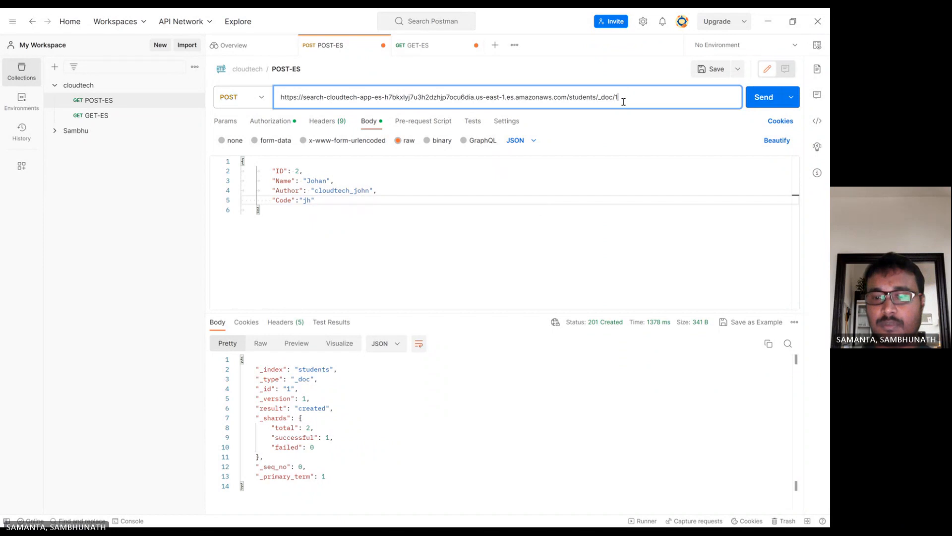
pyautogui.press('BackSpace')
pyautogui.write('2')
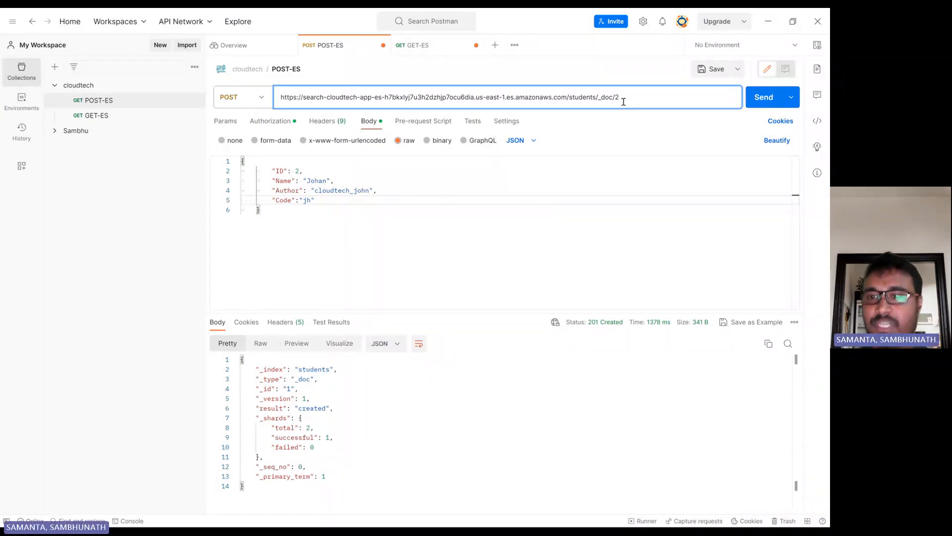
pyautogui.click(332, 208)
pyautogui.click(766, 99)
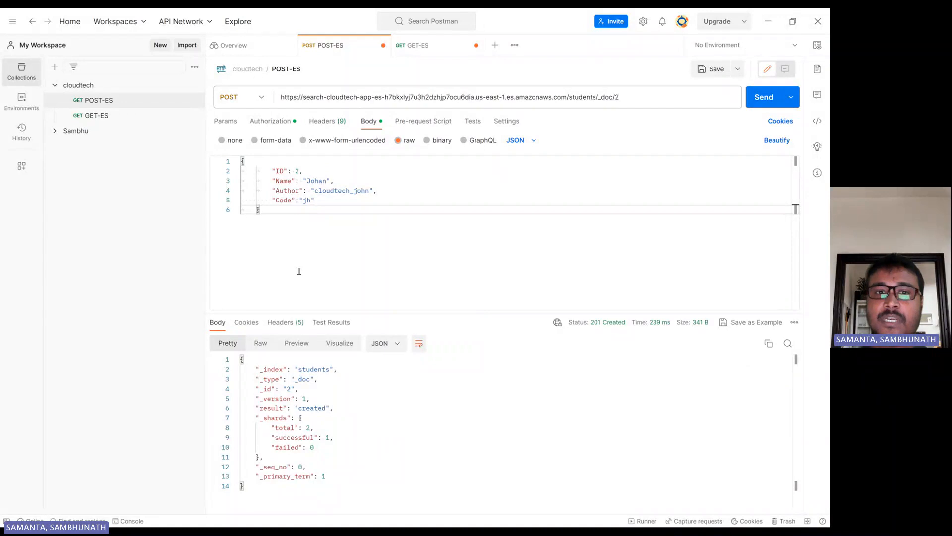
# Point the URL at _doc/3 and set the body to ID 3, Name Sam, Author cloudtech_sam
pyautogui.click(634, 100)
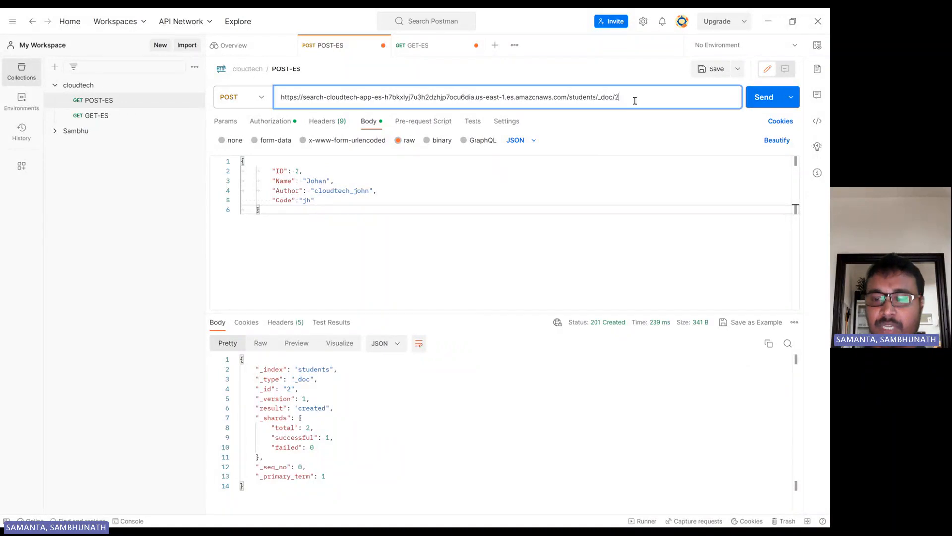
pyautogui.write('3')
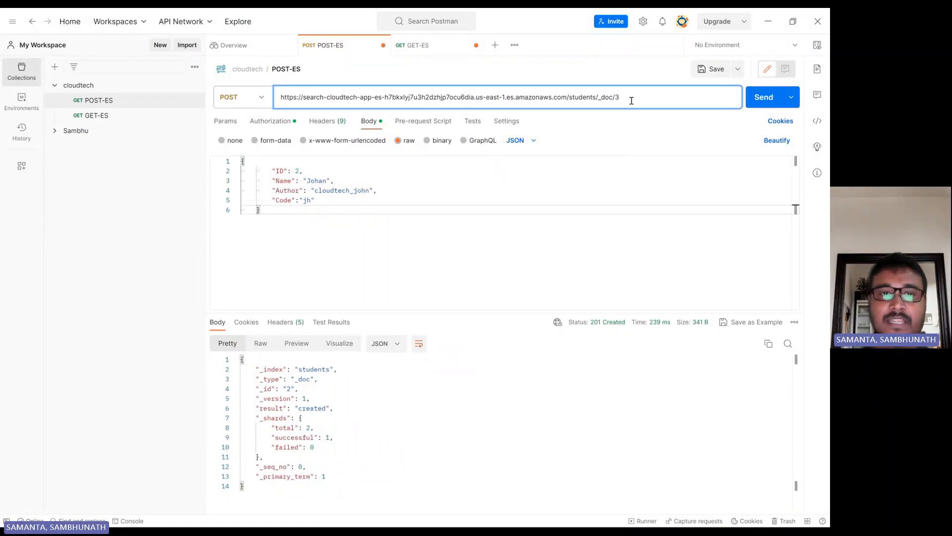
pyautogui.doubleClick(317, 182)
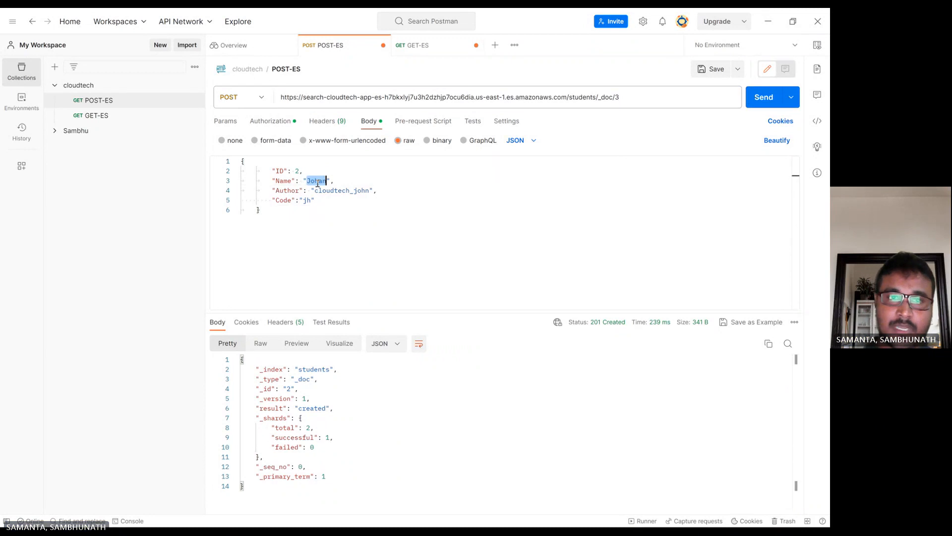
pyautogui.write('C')
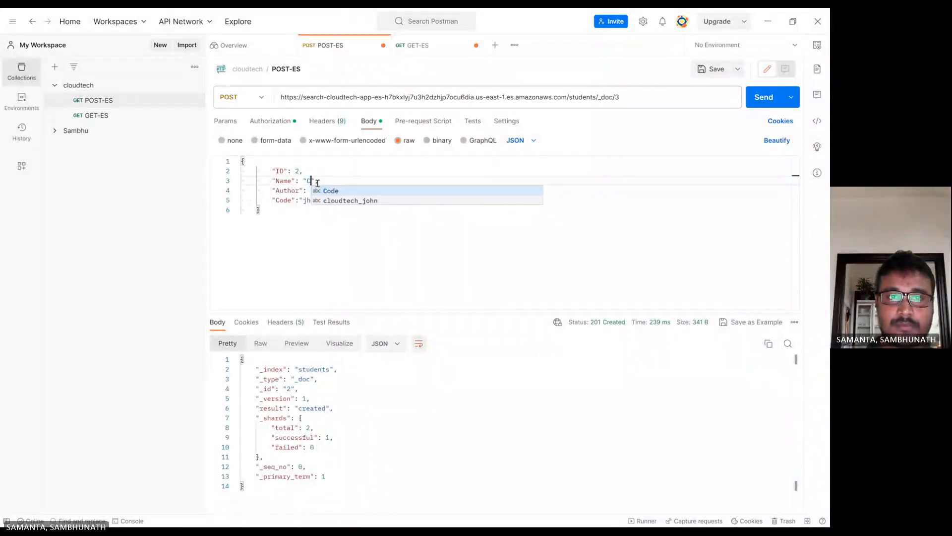
pyautogui.press('BackSpace')
pyautogui.write('Sam')
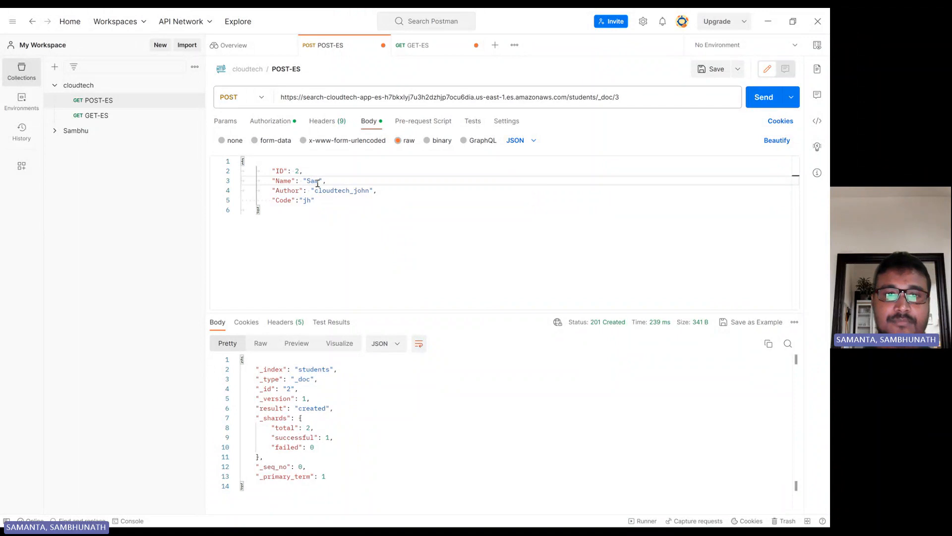
pyautogui.click(299, 170)
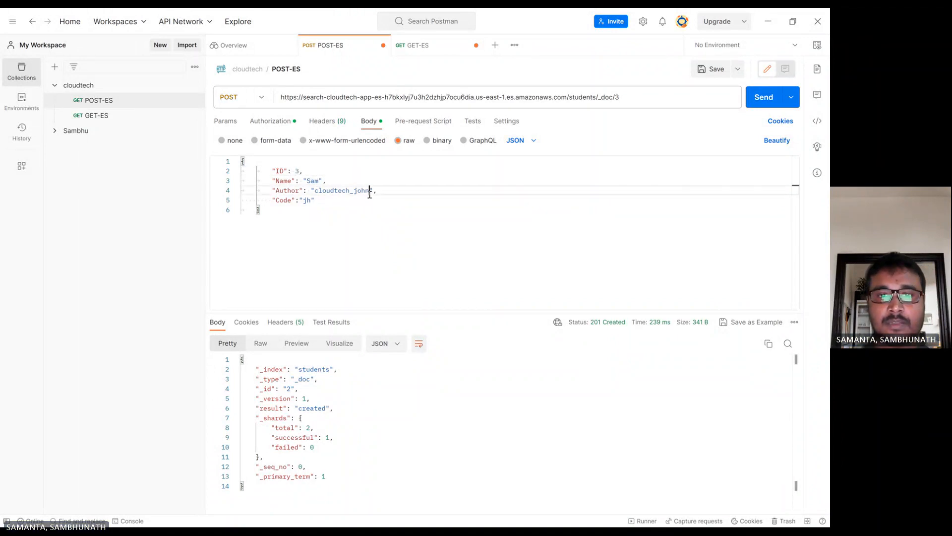
pyautogui.doubleClick(369, 192)
pyautogui.click(370, 194)
pyautogui.press('BackSpace')
pyautogui.press('BackSpace')
pyautogui.press('BackSpace')
pyautogui.press('BackSpace')
pyautogui.write('s')
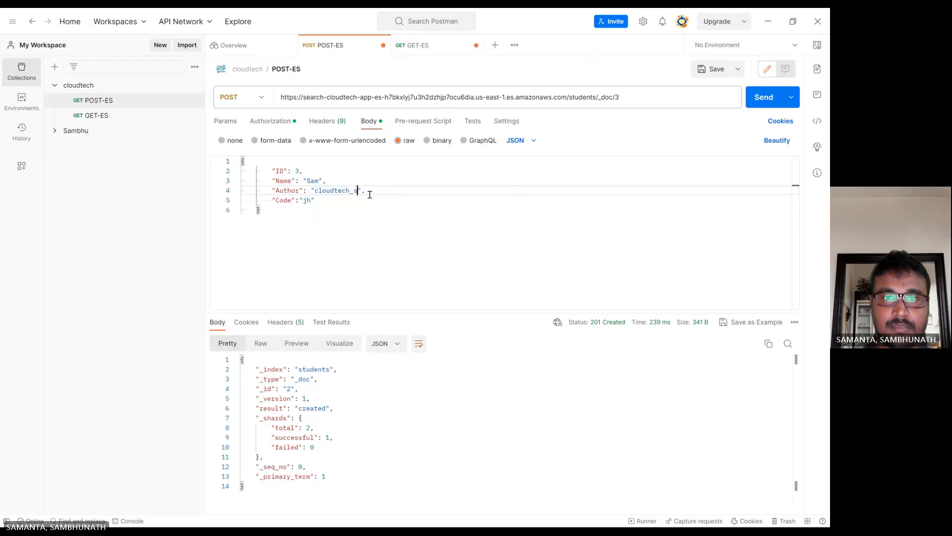
pyautogui.write('am')
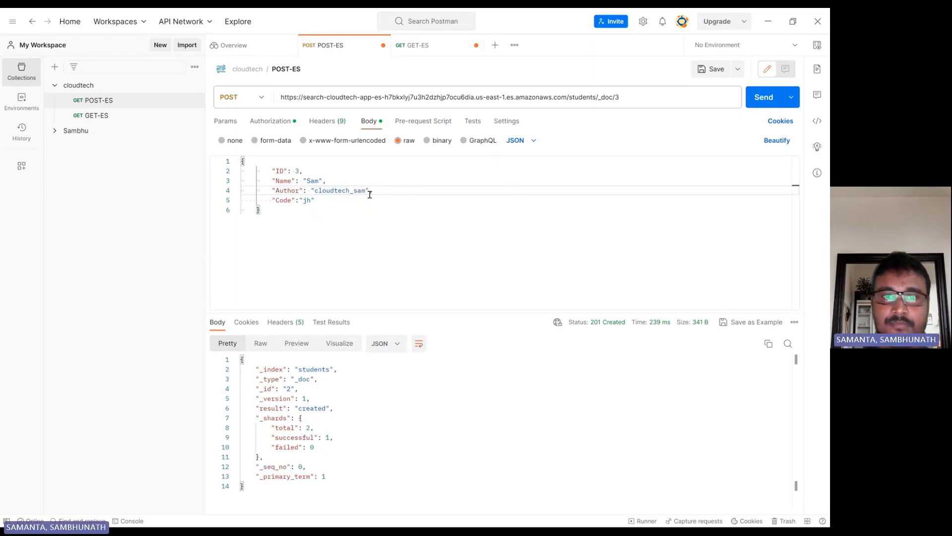
# Set Code to sc and send, creating the third student document
pyautogui.click(309, 199)
pyautogui.press('BackSpace')
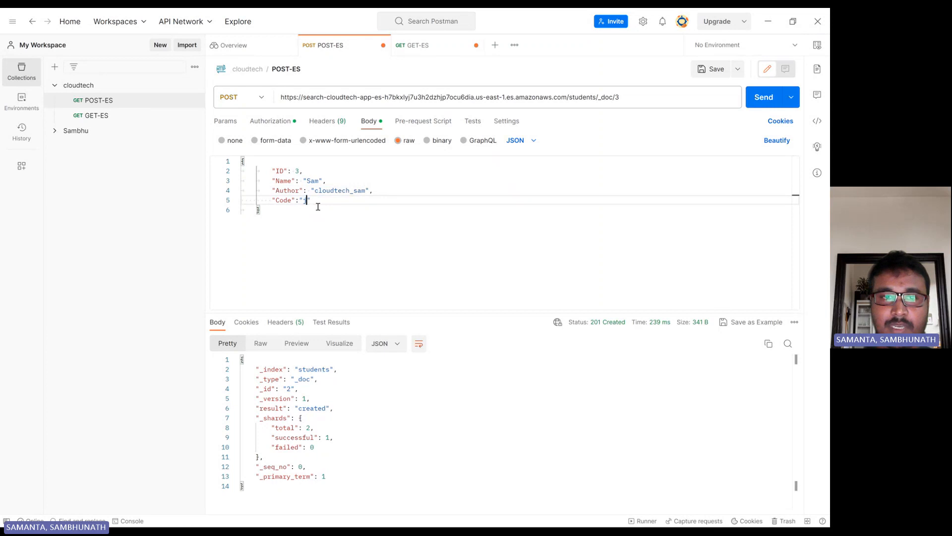
pyautogui.write('sc')
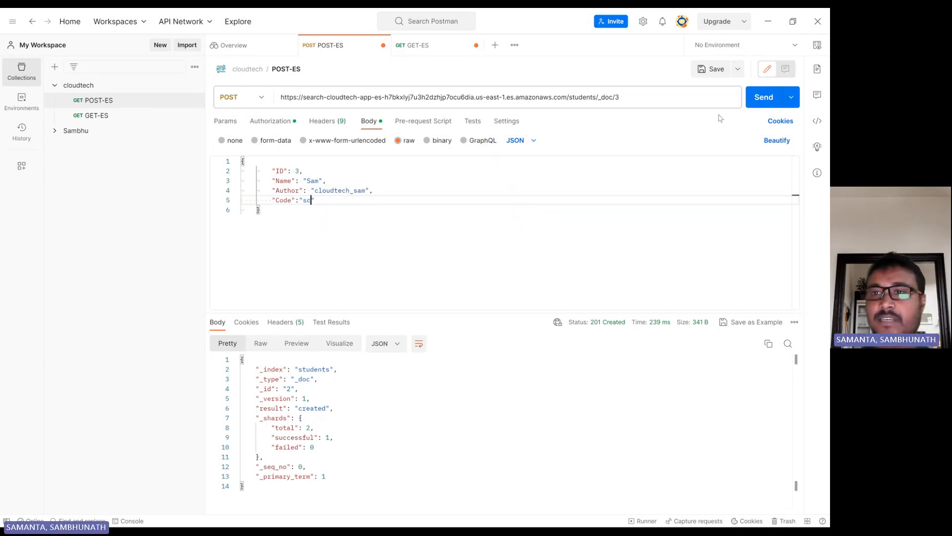
pyautogui.click(761, 99)
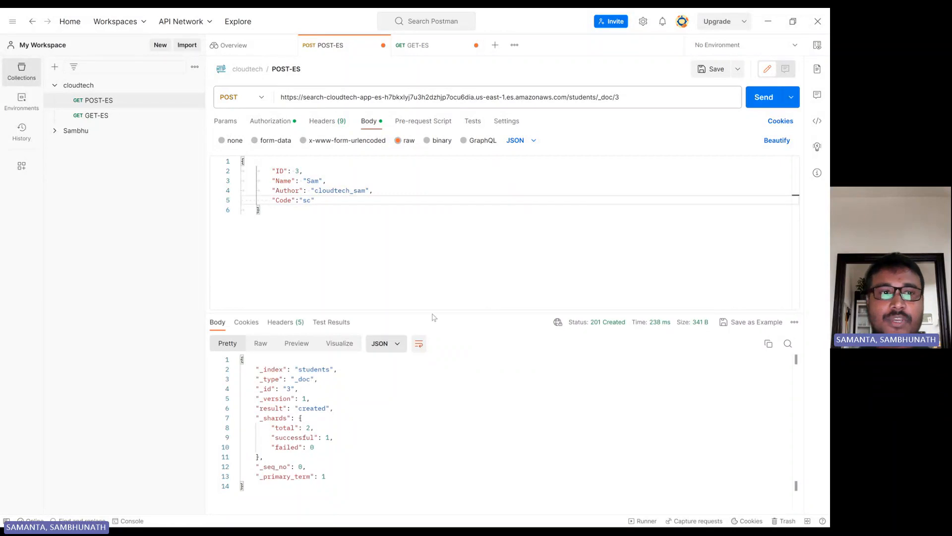
pyautogui.click(90, 119)
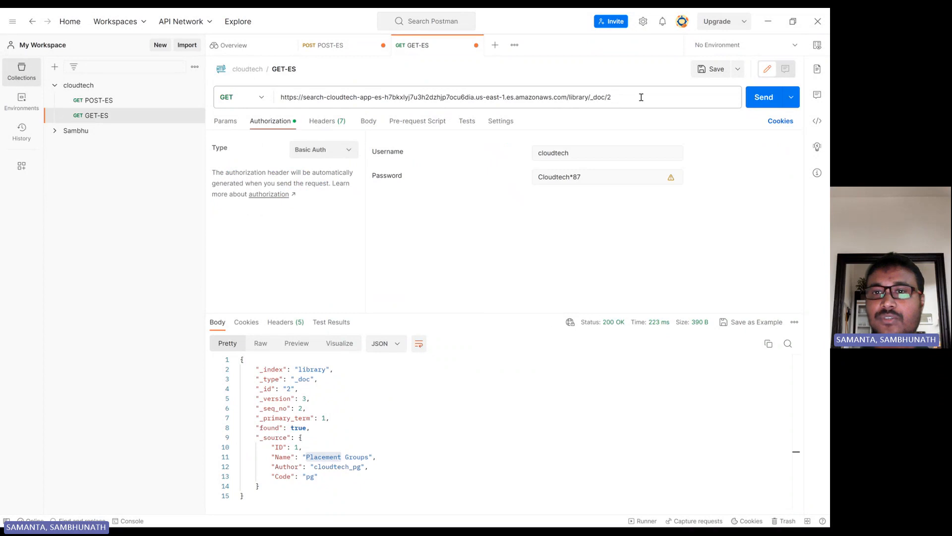
# In GET-ES, switch the URL index from library to students and fetch _doc/2
pyautogui.click(591, 98)
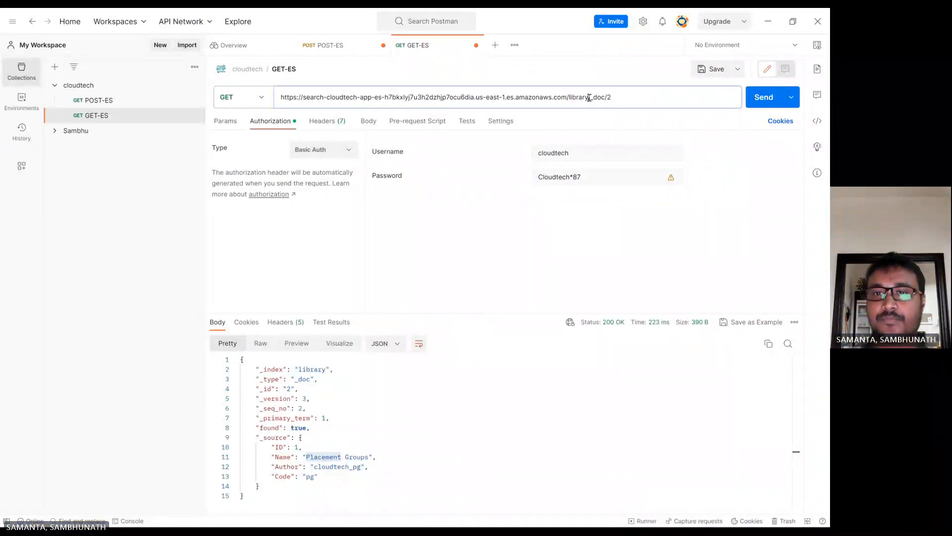
pyautogui.press('BackSpace')
pyautogui.press('BackSpace')
pyautogui.press('BackSpace')
pyautogui.press('BackSpace')
pyautogui.press('BackSpace')
pyautogui.press('BackSpace')
pyautogui.press('BackSpace')
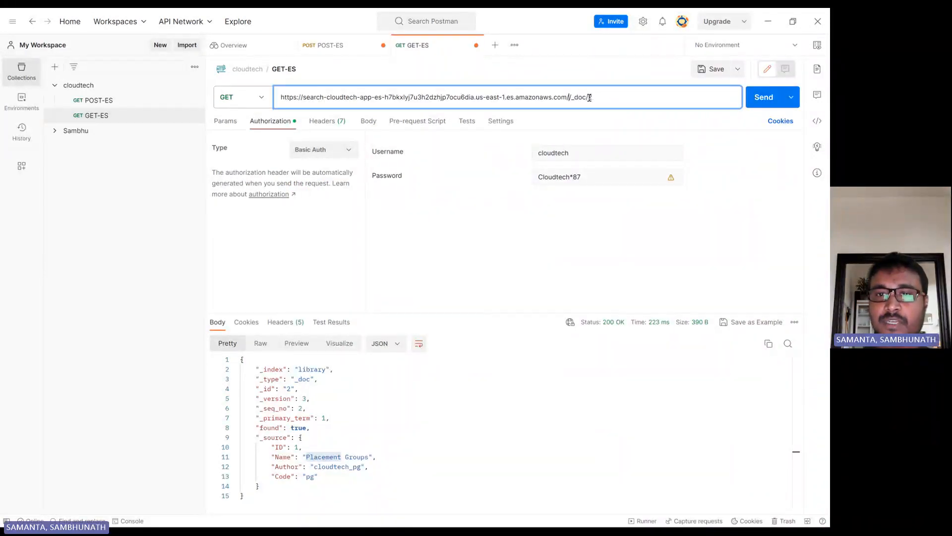
pyautogui.write('students')
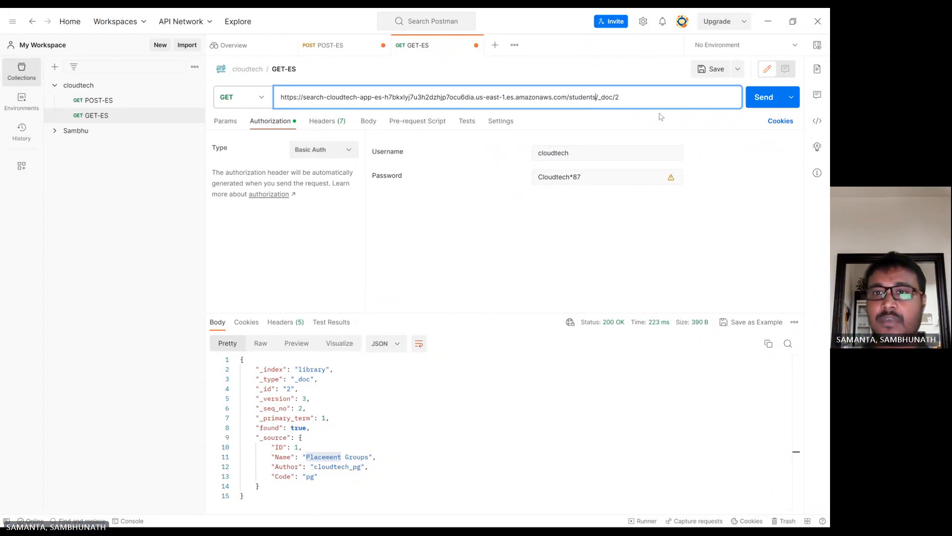
pyautogui.click(763, 98)
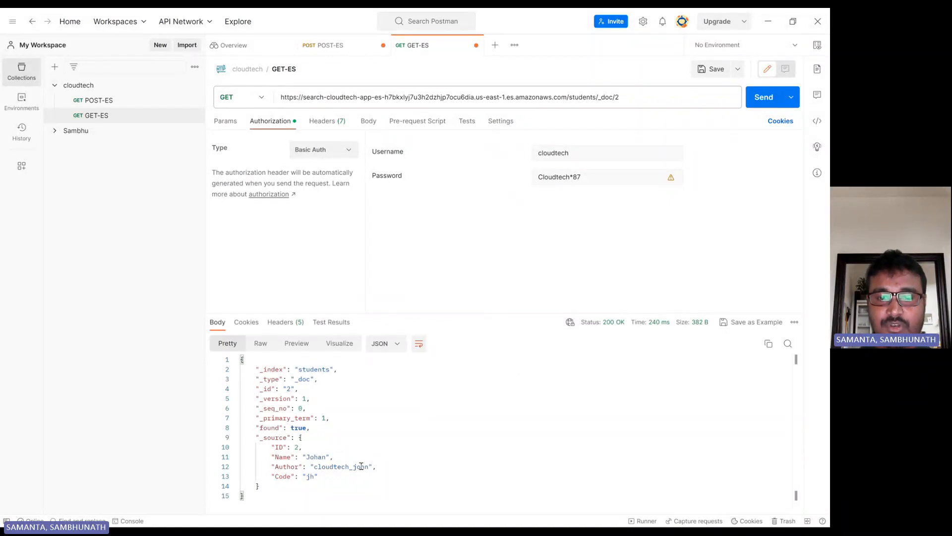
# Fetch students documents 3 and then 1, ending with Jerry's record
pyautogui.click(646, 94)
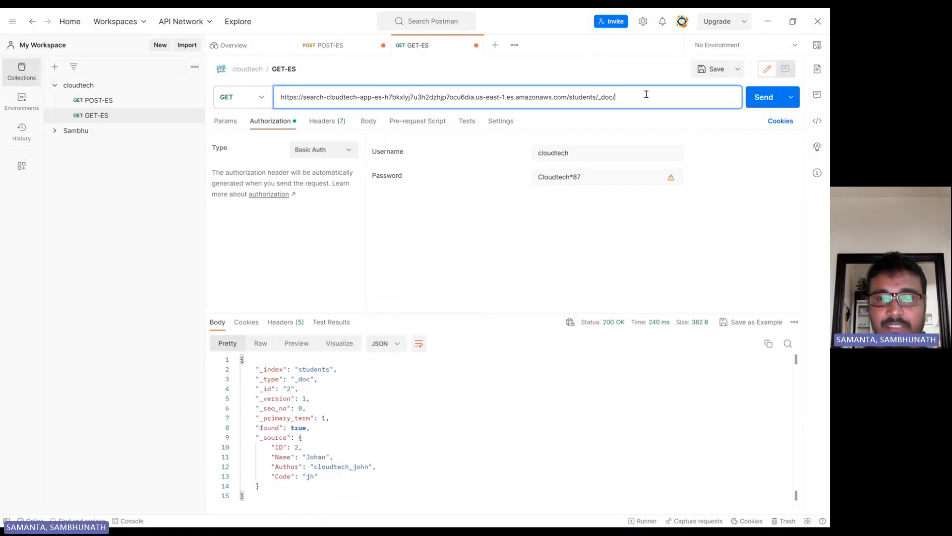
pyautogui.press('Return')
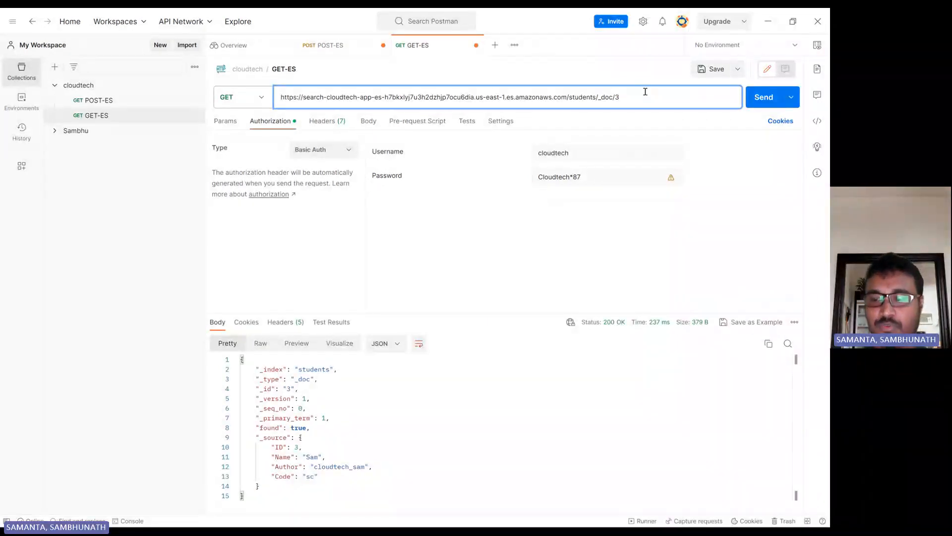
pyautogui.write('1')
pyautogui.press('Return')
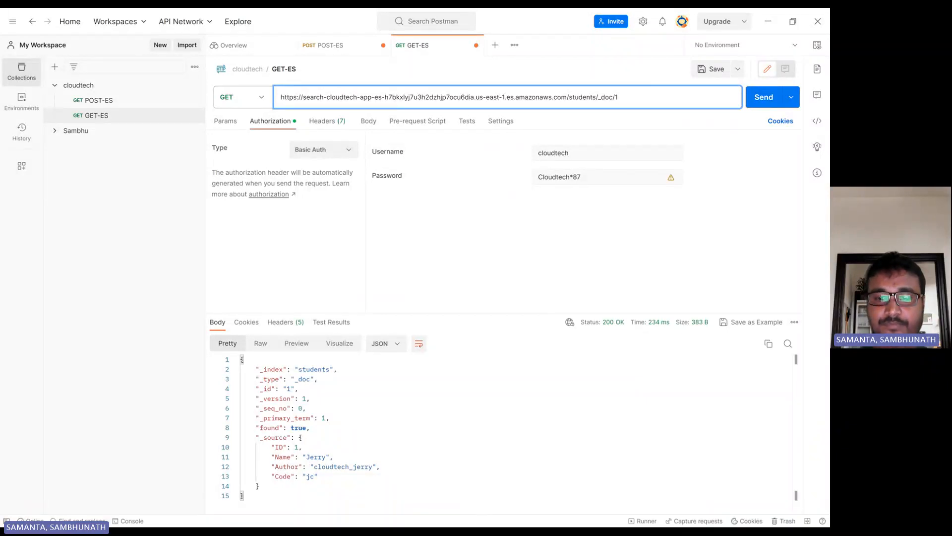
pyautogui.click(480, 516)
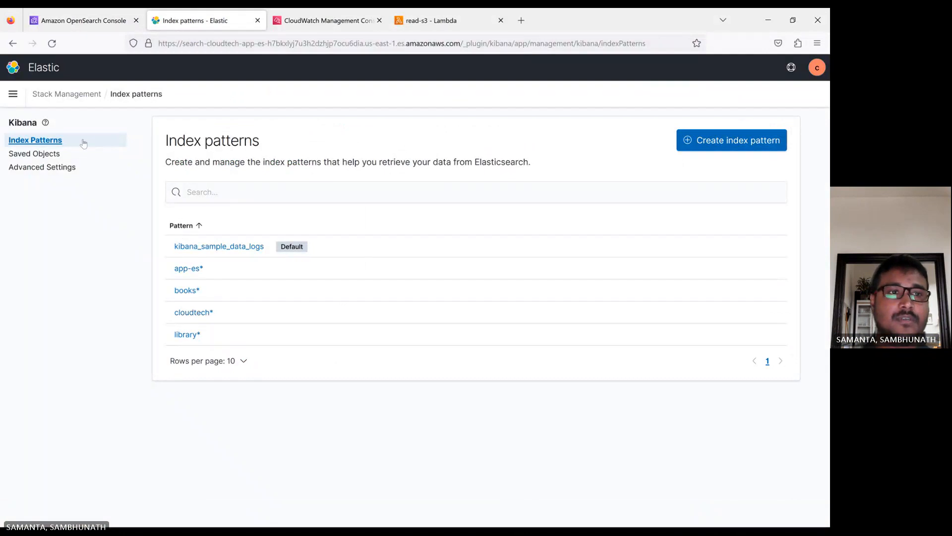
# Start a new index pattern in Stack Management and enter students as its name
pyautogui.click(13, 93)
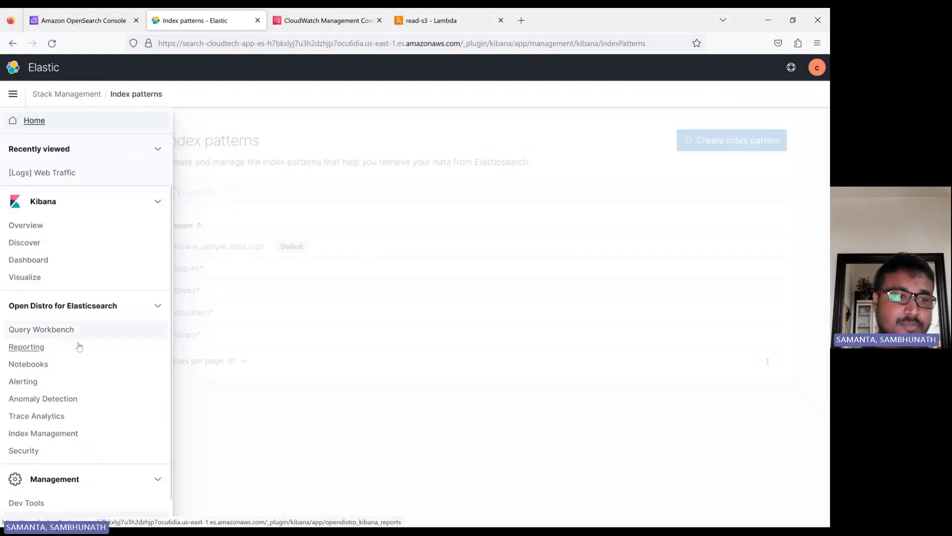
pyautogui.scroll(-1, 64, 367)
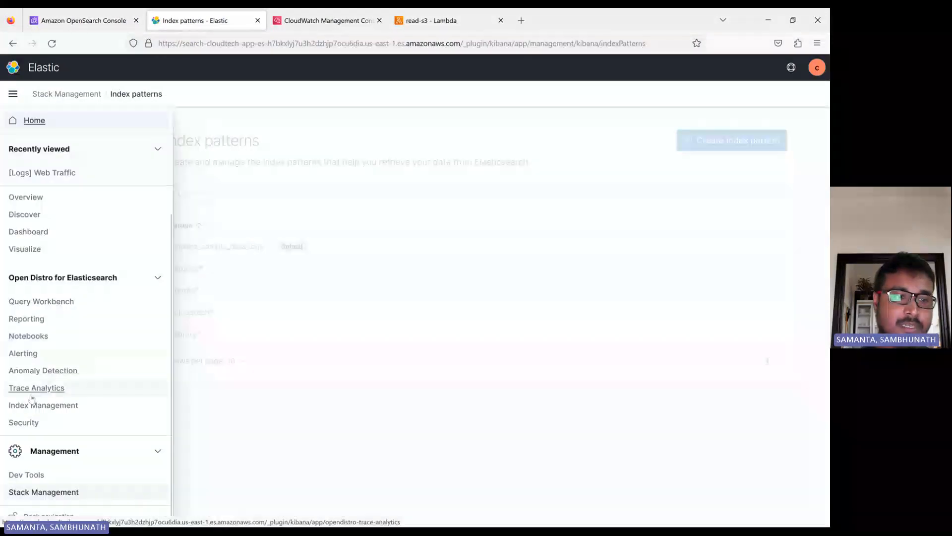
pyautogui.click(44, 491)
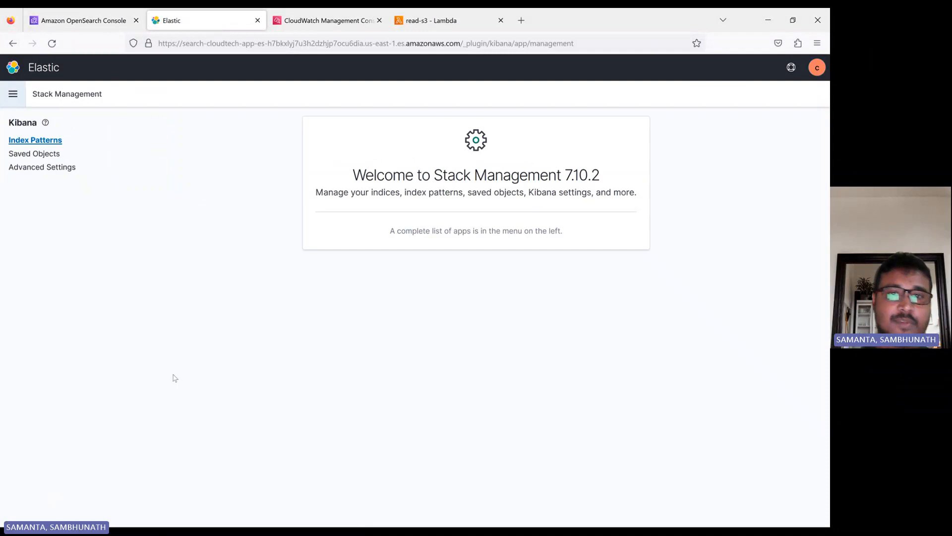
pyautogui.click(48, 143)
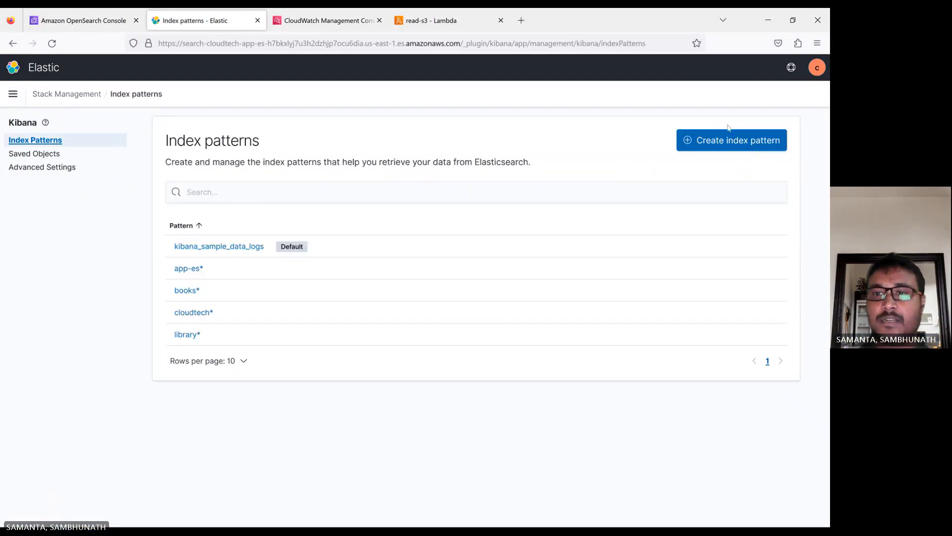
pyautogui.click(729, 144)
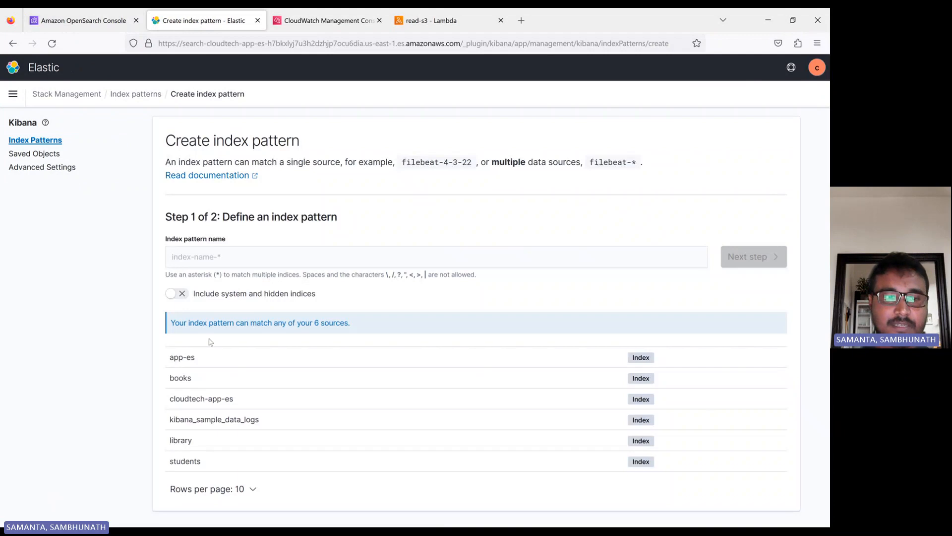
pyautogui.moveTo(173, 462)
pyautogui.mouseDown()
pyautogui.moveTo(213, 462)
pyautogui.moveTo(168, 467)
pyautogui.mouseUp()
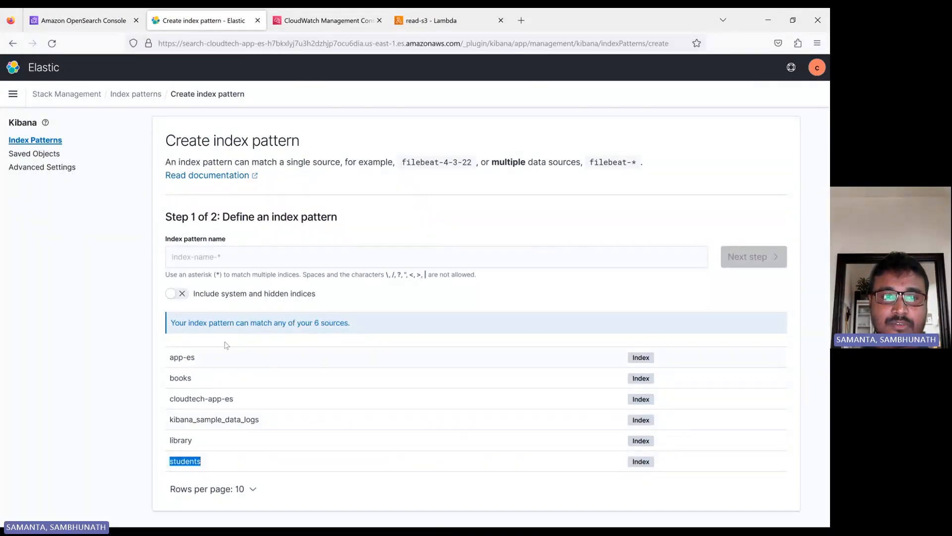
pyautogui.click(195, 257)
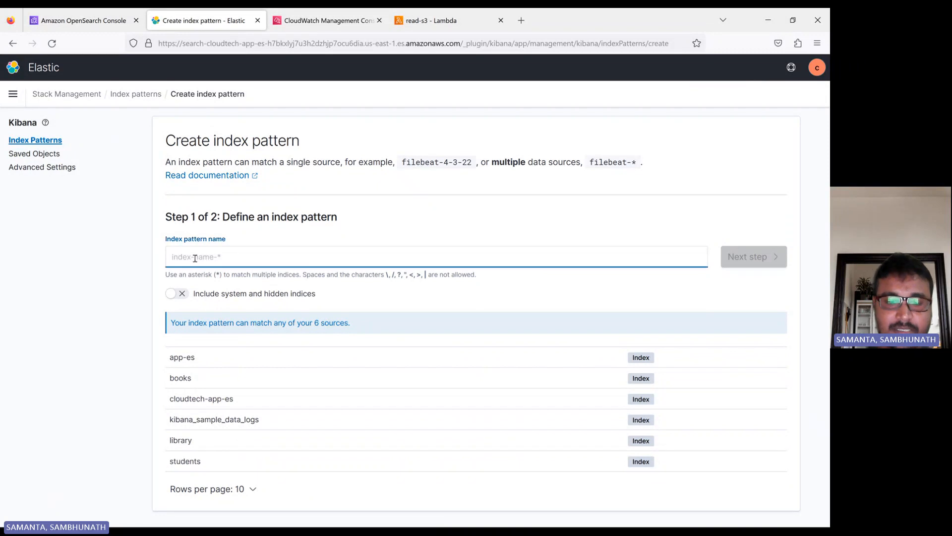
pyautogui.write('students*')
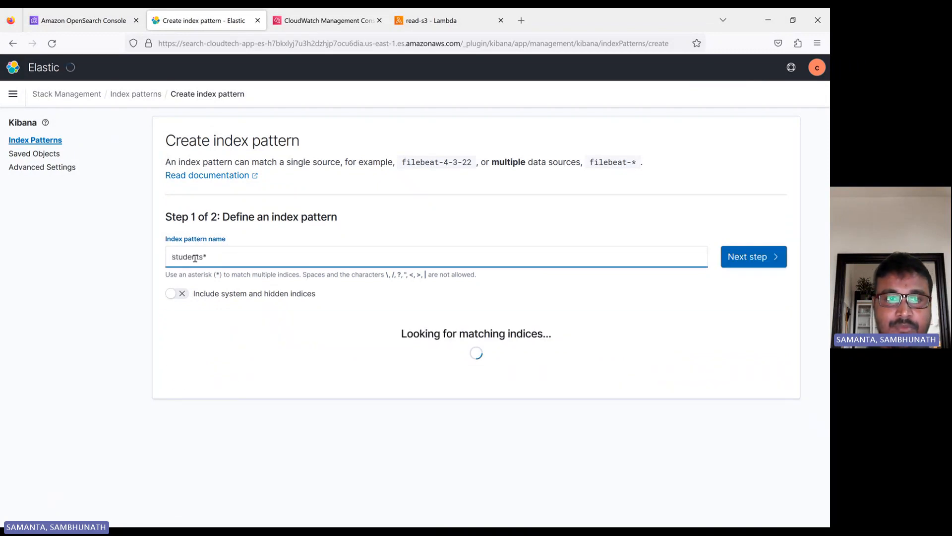
# Finish creating the students* index pattern with 12 fields, then go to Discover
pyautogui.click(751, 260)
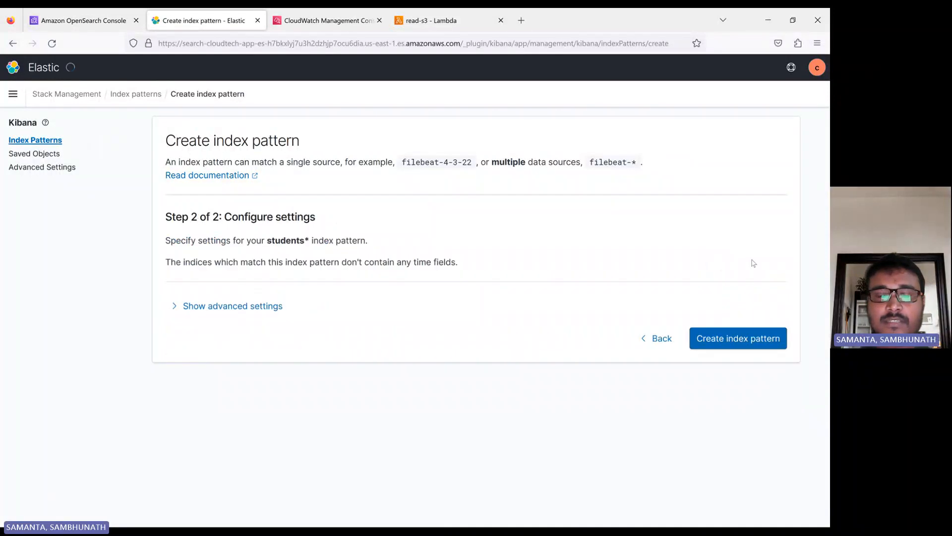
pyautogui.click(733, 338)
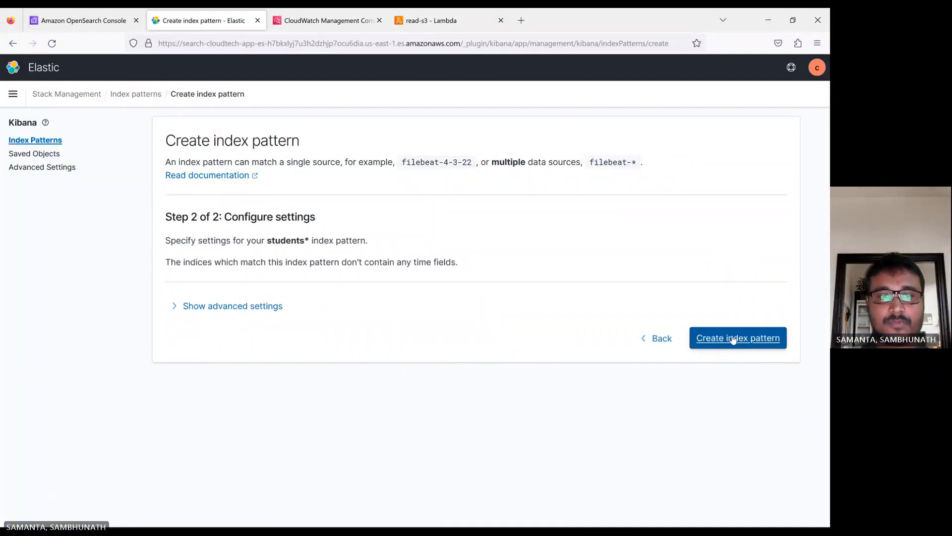
pyautogui.click(171, 307)
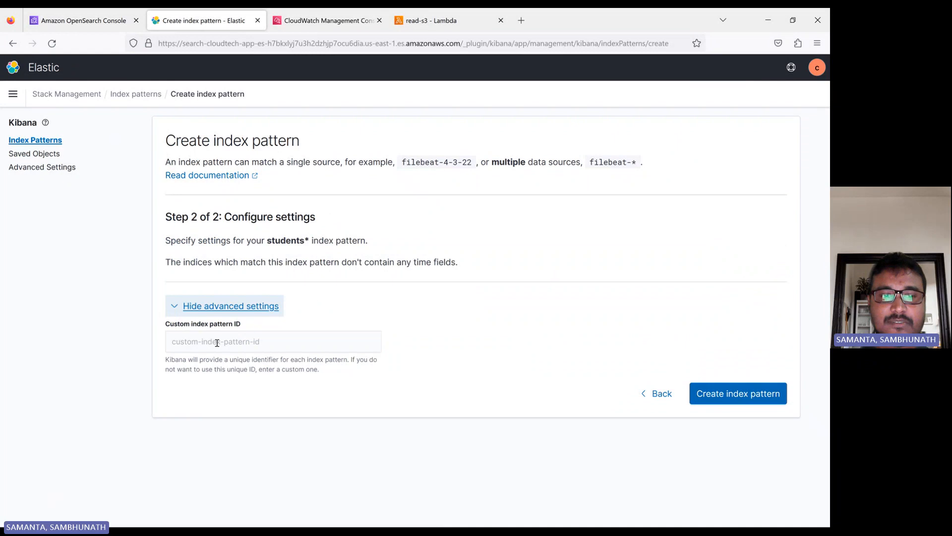
pyautogui.click(175, 306)
pyautogui.click(737, 337)
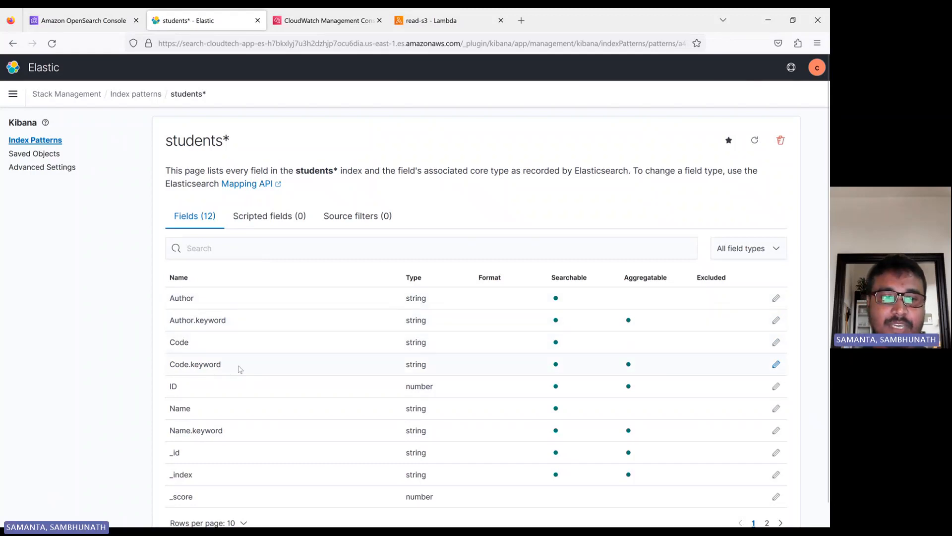
pyautogui.scroll(-1, 238, 369)
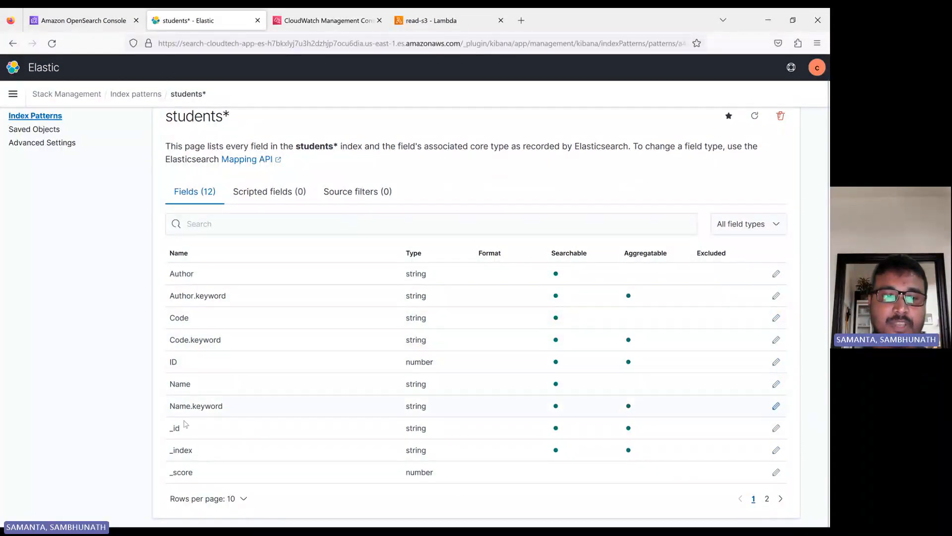
pyautogui.scroll(1, 238, 353)
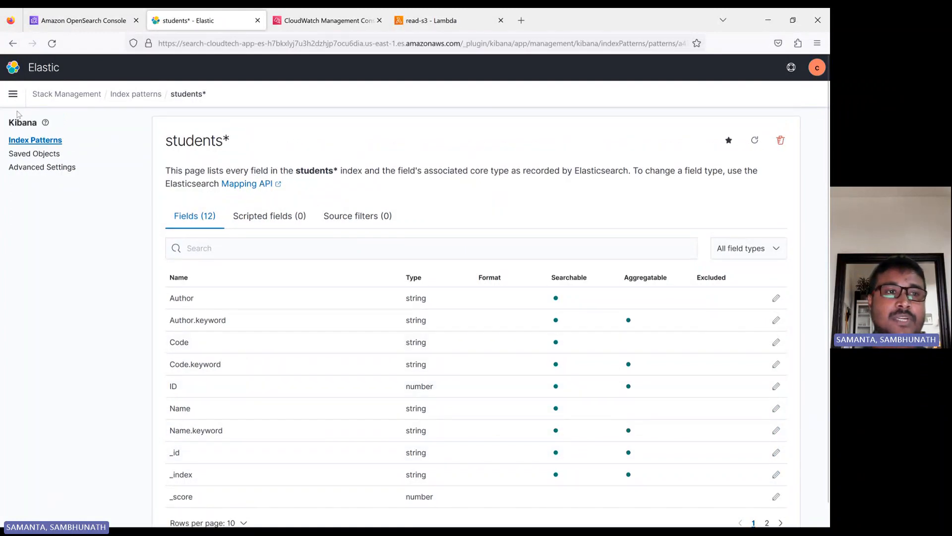
pyautogui.click(12, 95)
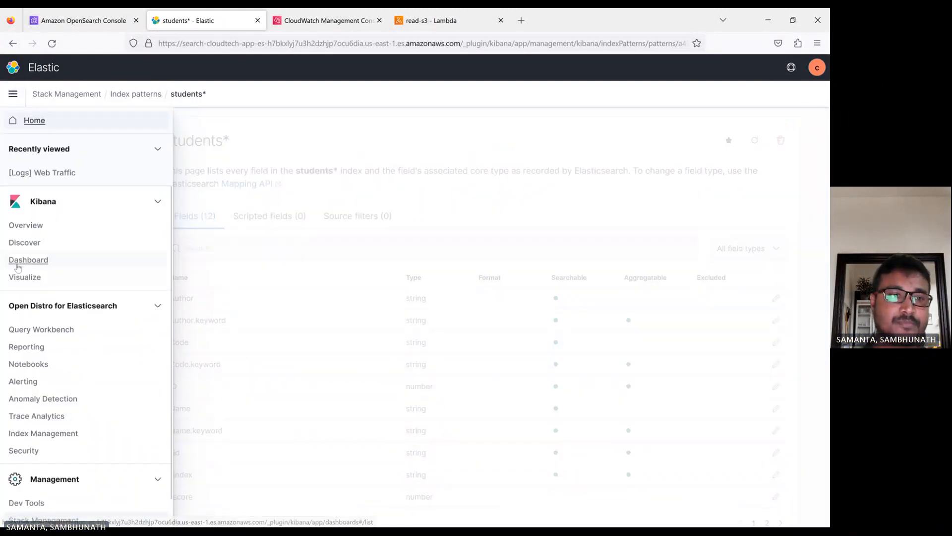
pyautogui.click(34, 248)
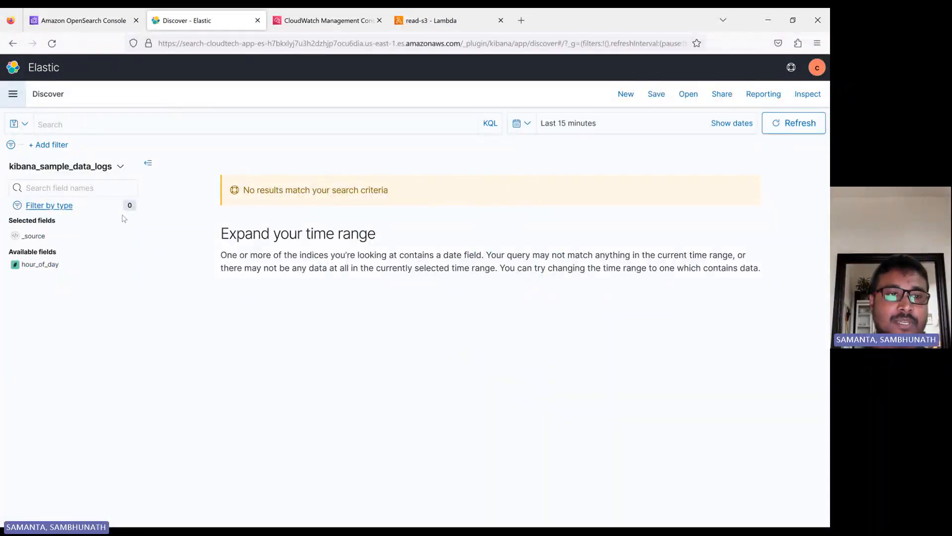
# Switch Discover to students*, search for Jerry, then clear the search to list all 3 students
pyautogui.click(107, 168)
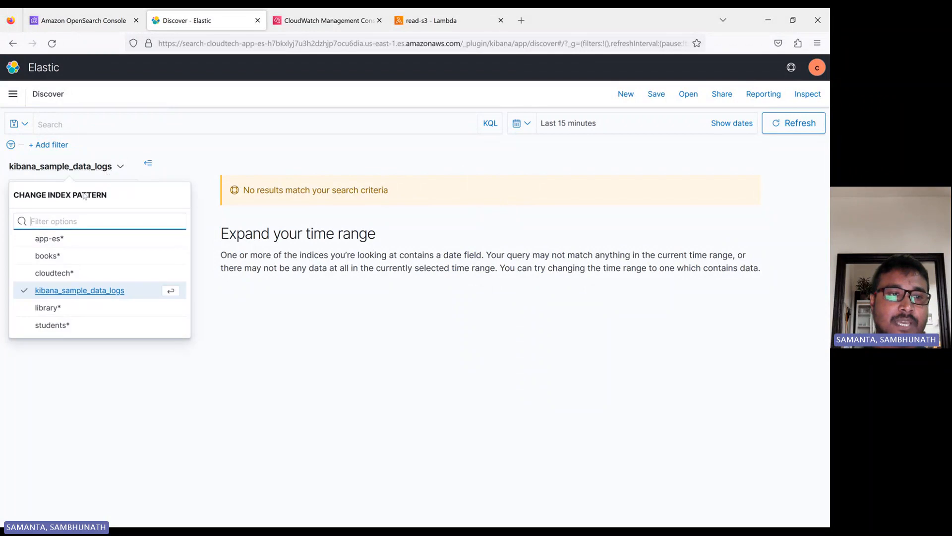
pyautogui.click(53, 327)
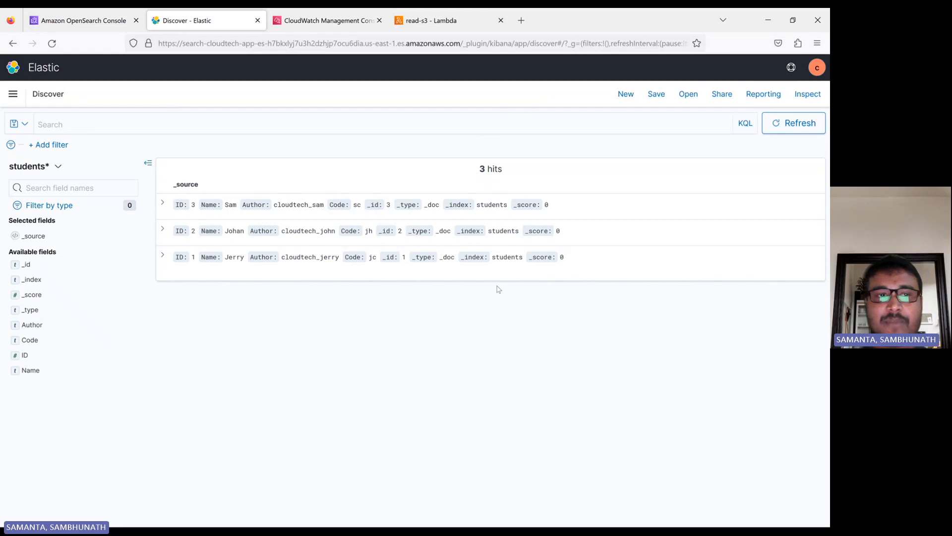
pyautogui.click(93, 124)
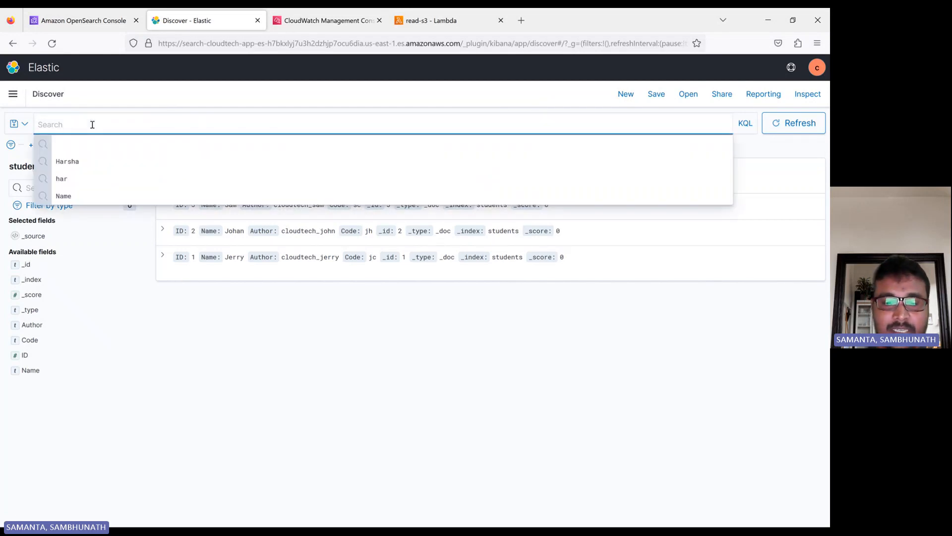
pyautogui.write('Jerr')
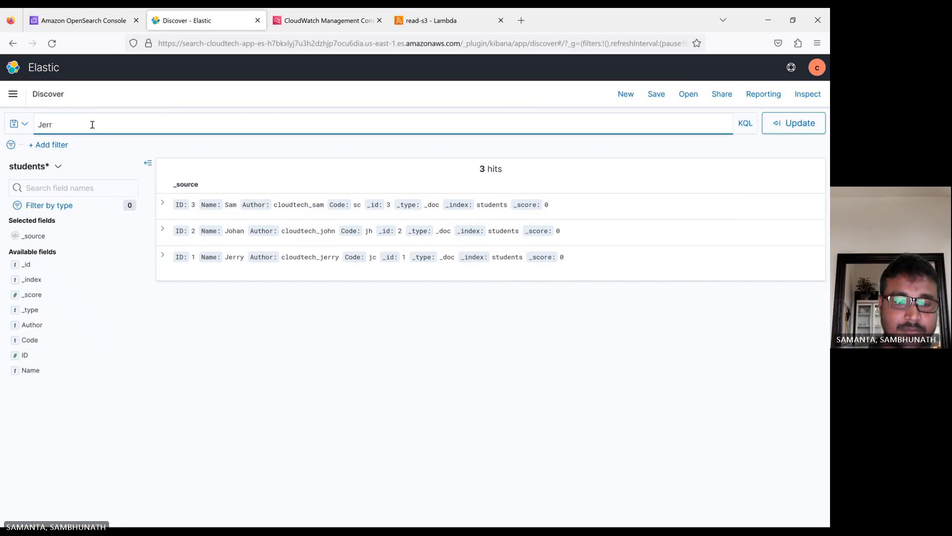
pyautogui.write('y')
pyautogui.press('Return')
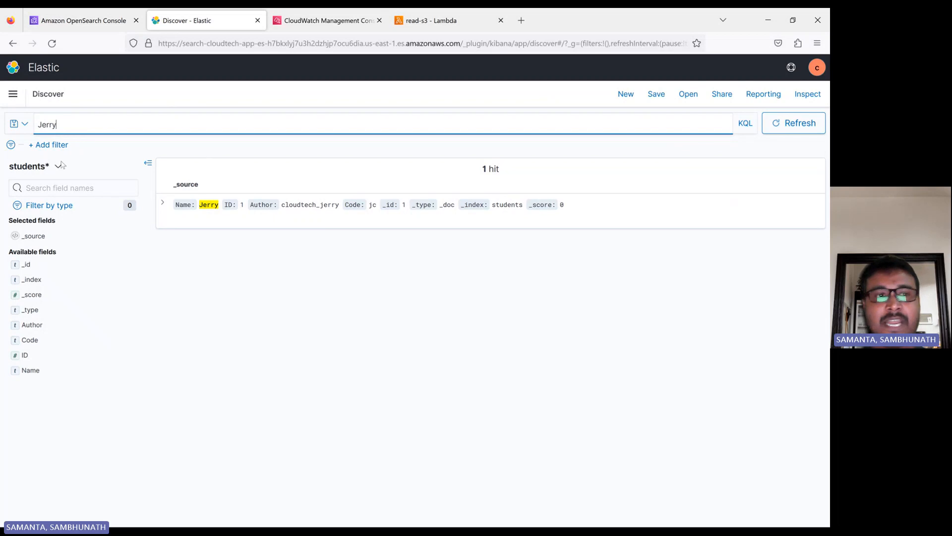
pyautogui.press('BackSpace')
pyautogui.press('BackSpace')
pyautogui.press('BackSpace')
pyautogui.press('BackSpace')
pyautogui.press('BackSpace')
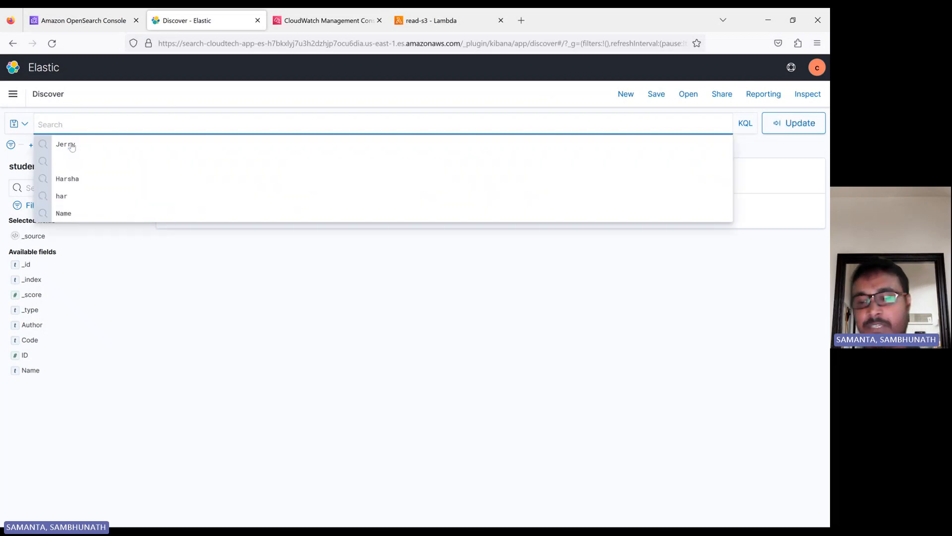
pyautogui.press('Return')
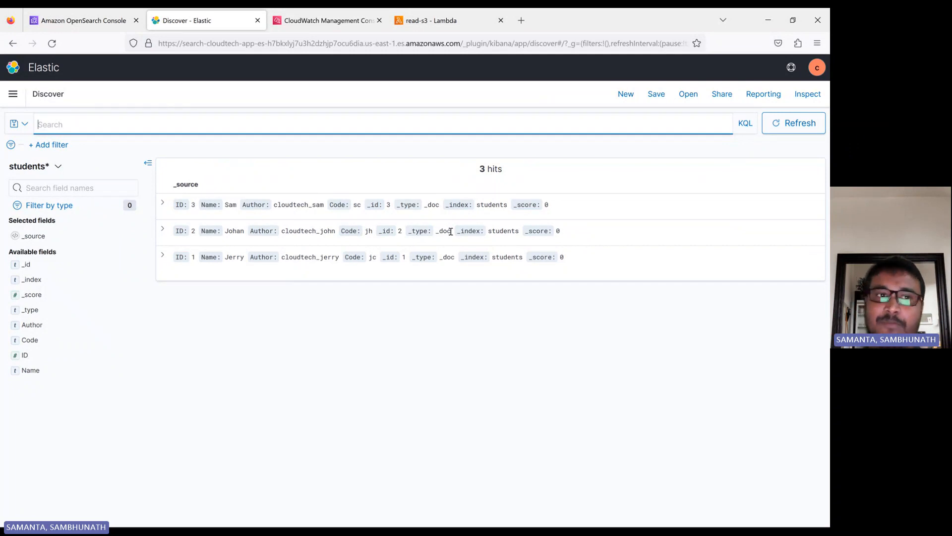
# Create a pie visualization of students* showing Count 3, then return to Postman
pyautogui.click(13, 98)
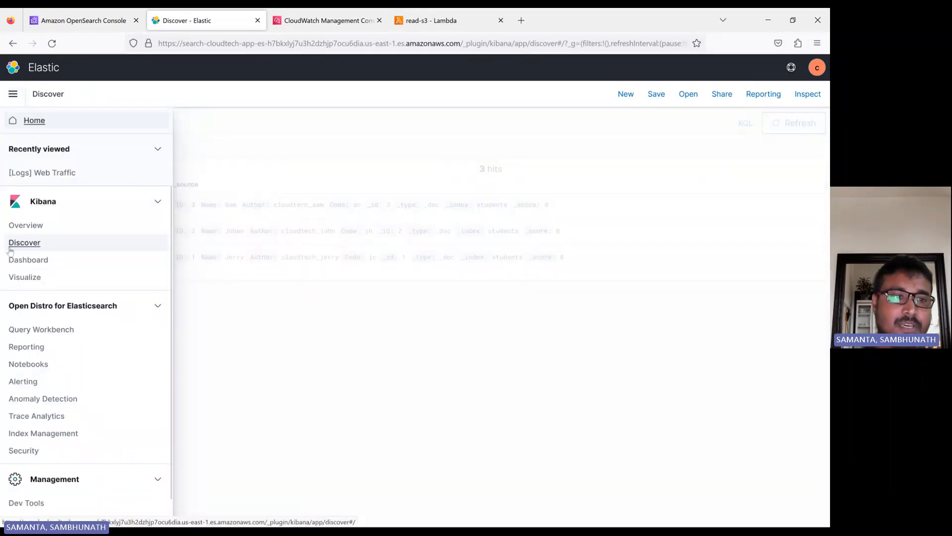
pyautogui.click(32, 278)
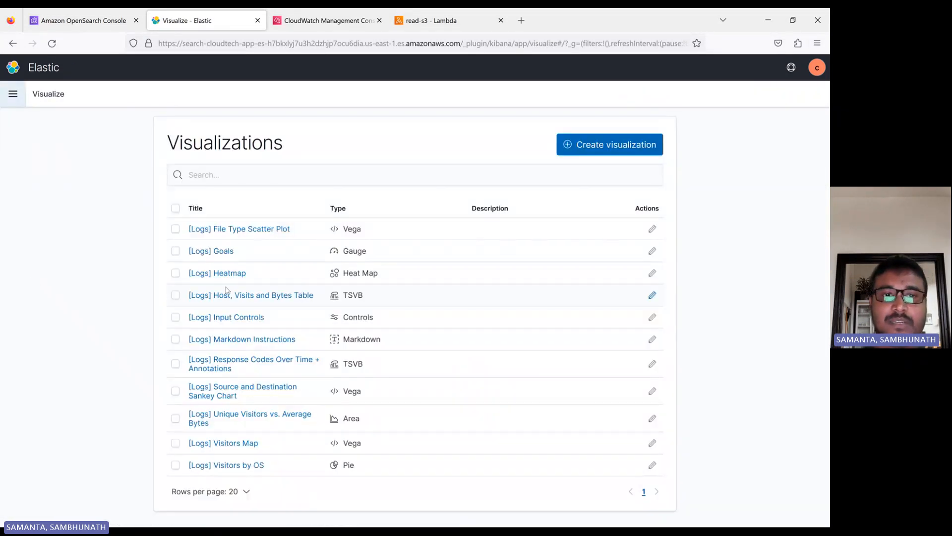
pyautogui.click(613, 146)
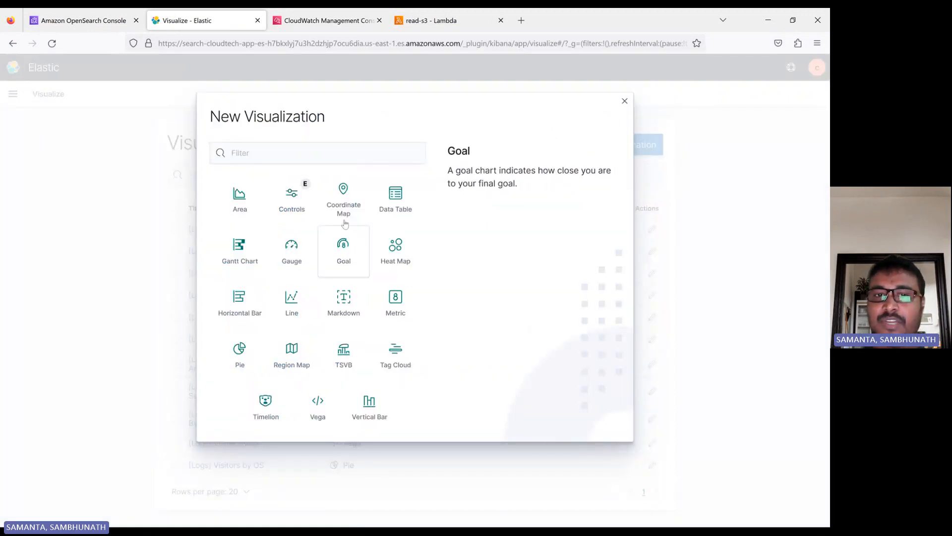
pyautogui.click(241, 350)
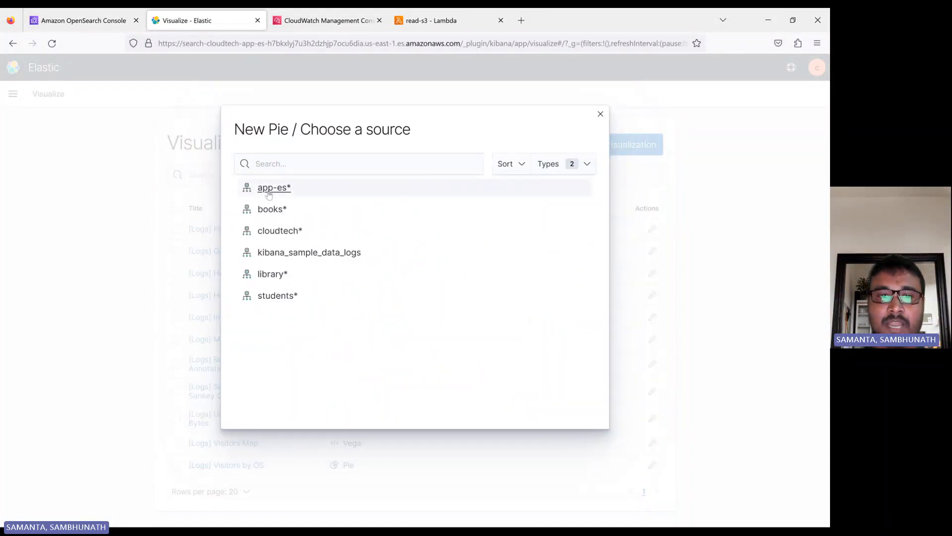
pyautogui.click(277, 296)
pyautogui.moveTo(268, 196)
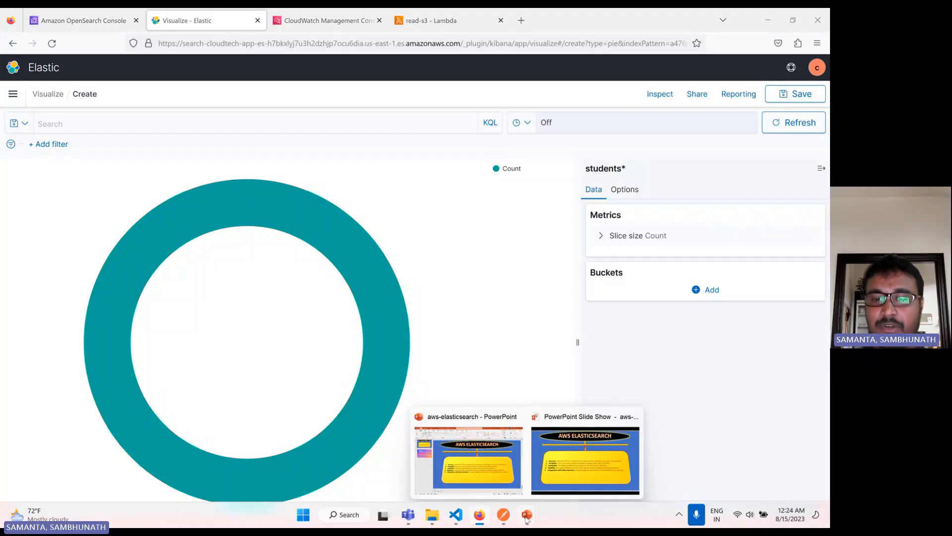
pyautogui.click(503, 514)
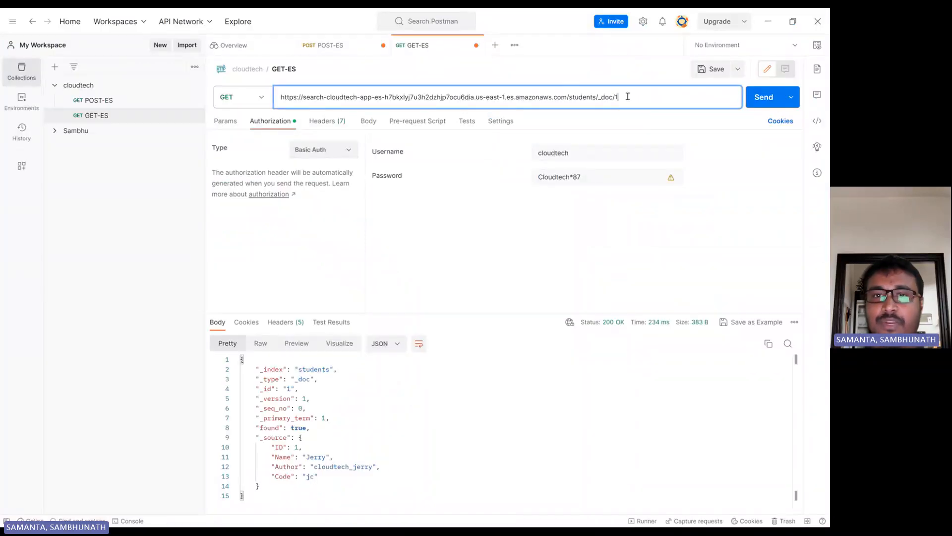
# In POST-ES, change the URL to _doc/4 and the body to ID 4, Name AWS
pyautogui.click(106, 99)
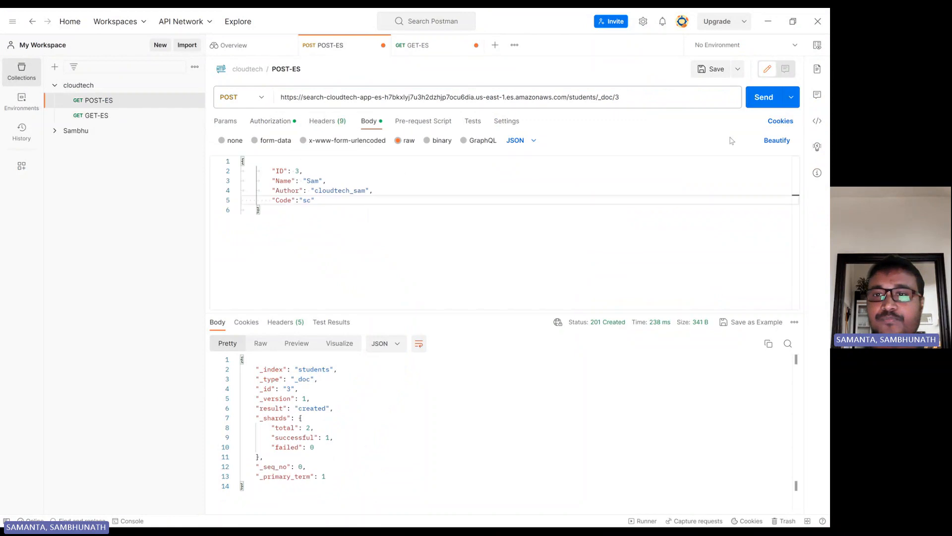
pyautogui.click(626, 93)
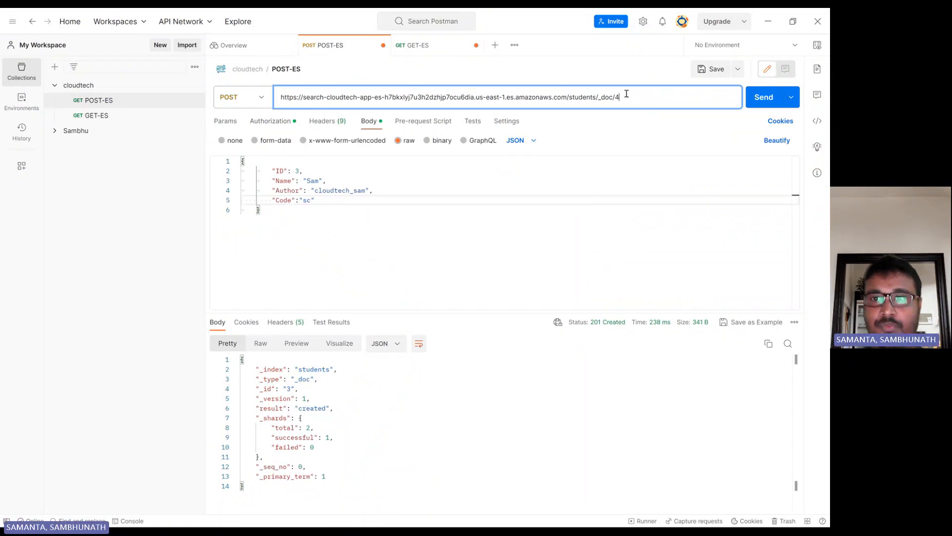
pyautogui.click(300, 171)
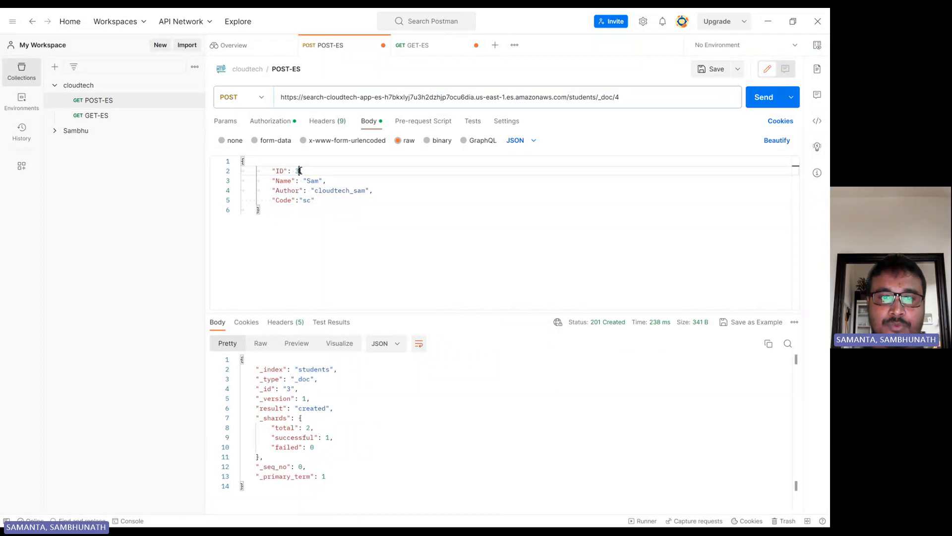
pyautogui.doubleClick(310, 181)
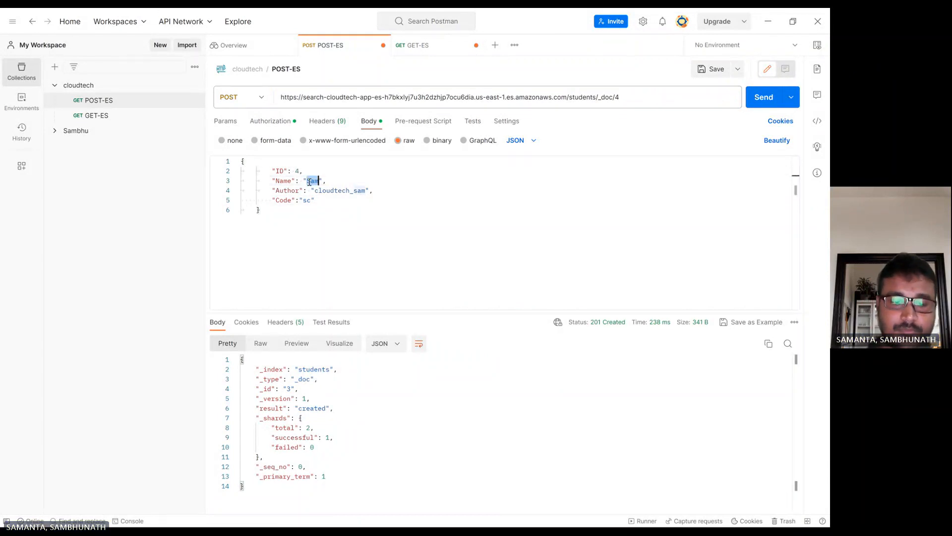
pyautogui.write('AWS')
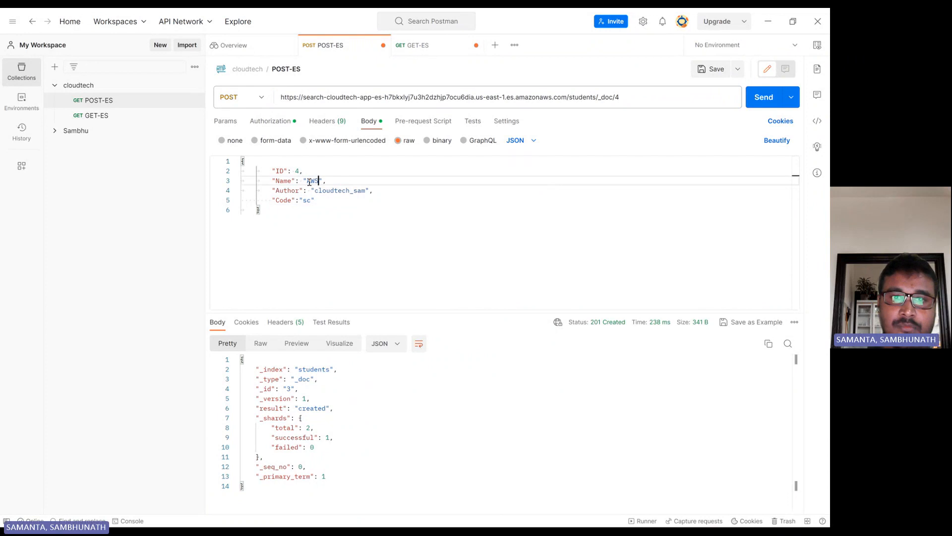
# Set Author to cloudtech_aws and Code to cloud, then send to create document 4
pyautogui.click(364, 191)
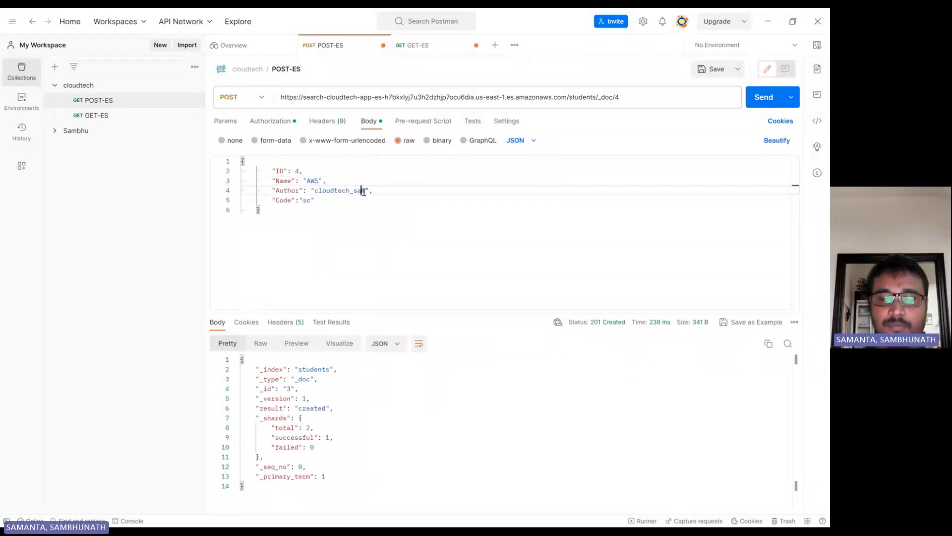
pyautogui.press('BackSpace')
pyautogui.press('BackSpace')
pyautogui.press('BackSpace')
pyautogui.write('aws')
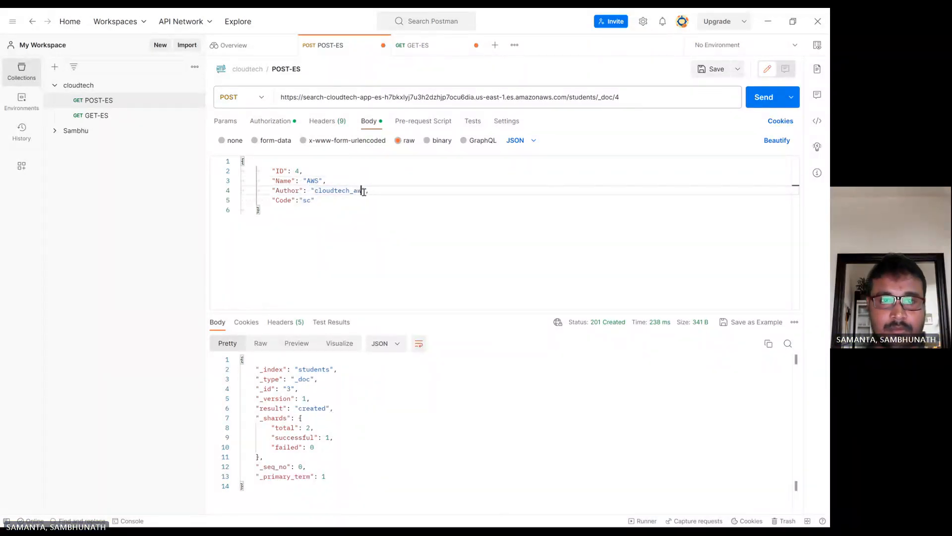
pyautogui.click(310, 201)
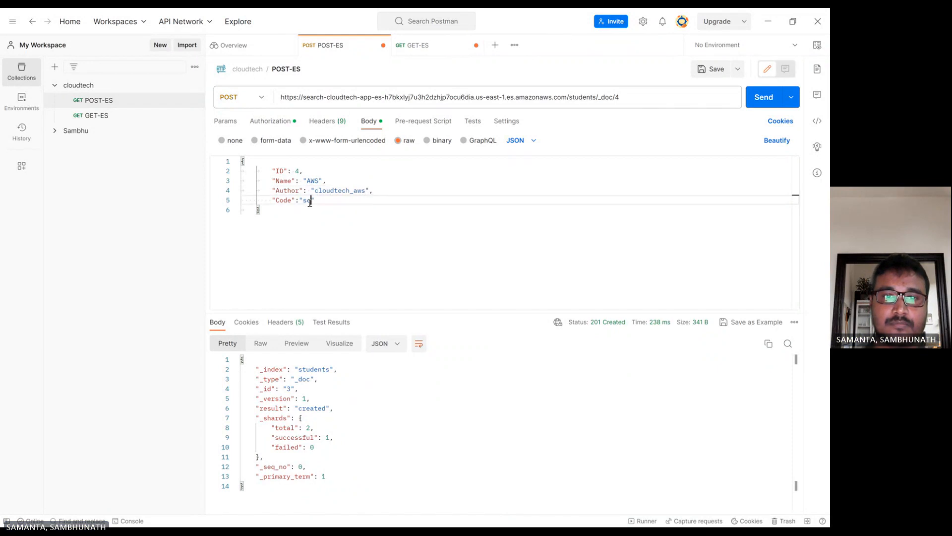
pyautogui.press('BackSpace')
pyautogui.press('BackSpace')
pyautogui.write('cloud')
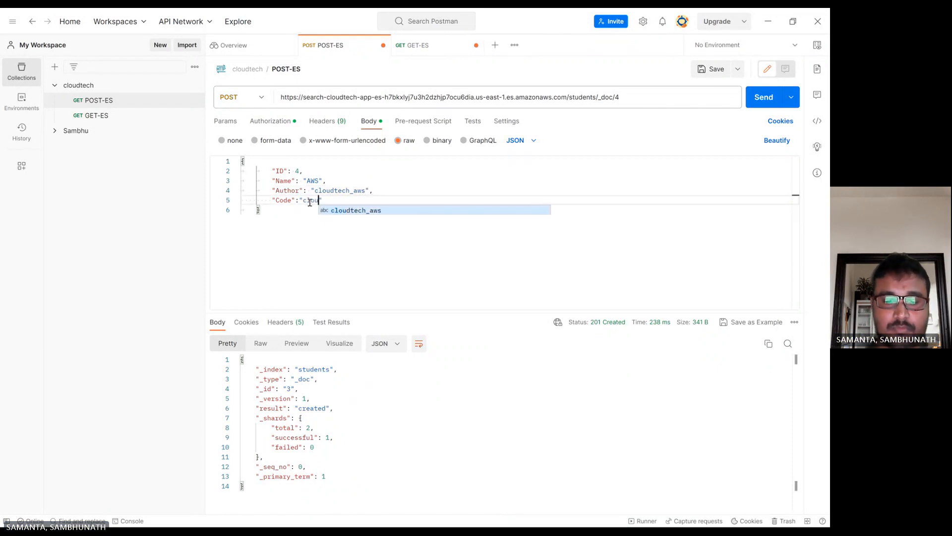
pyautogui.click(375, 191)
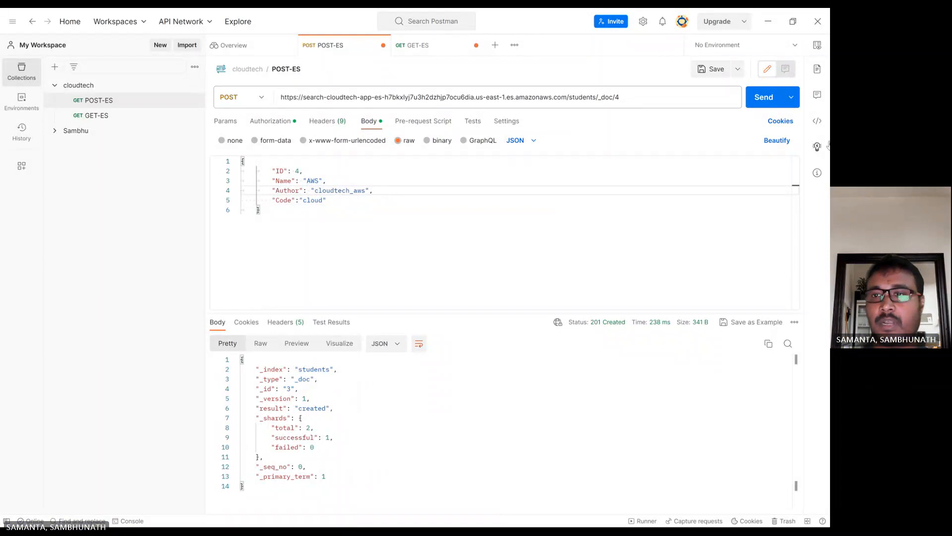
pyautogui.click(768, 97)
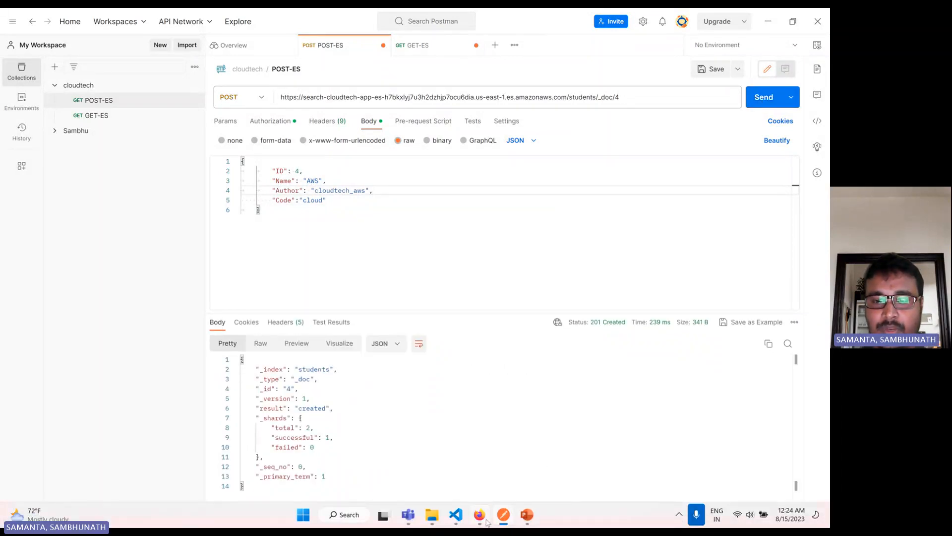
# Back in Kibana, refresh the students* pie chart so it counts 4 documents
pyautogui.click(480, 515)
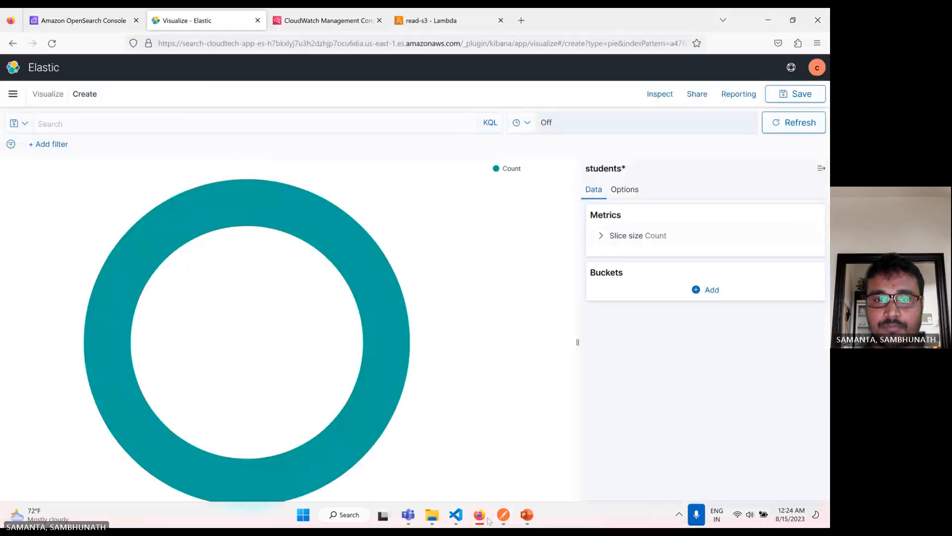
pyautogui.moveTo(317, 213)
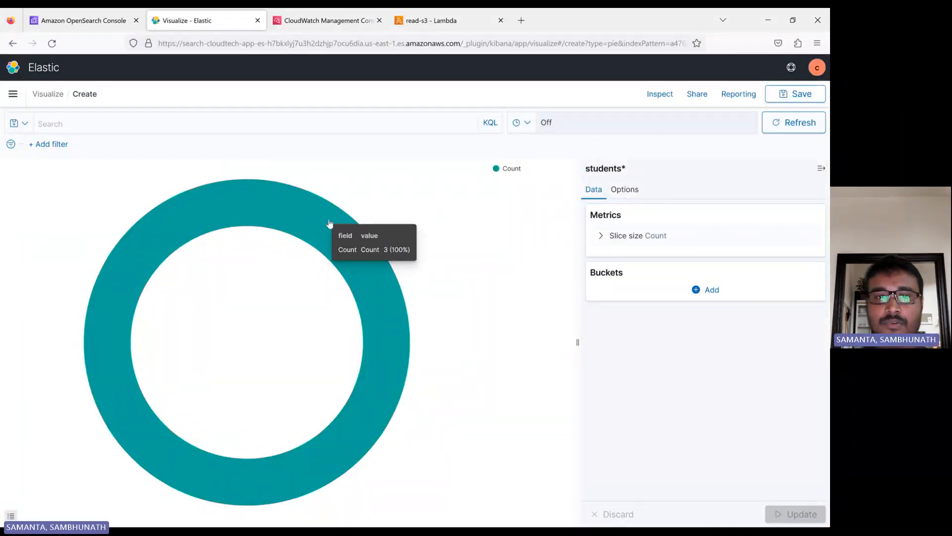
pyautogui.click(797, 129)
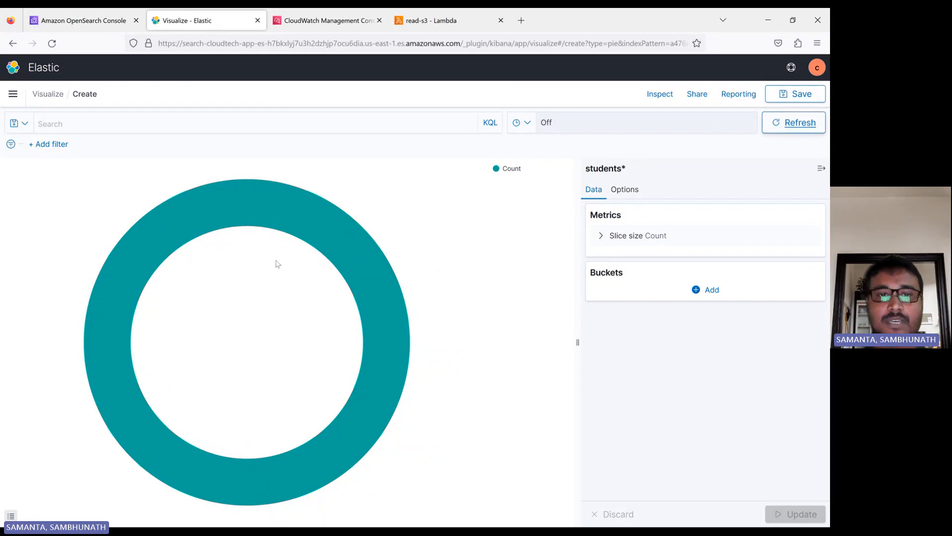
pyautogui.moveTo(307, 234)
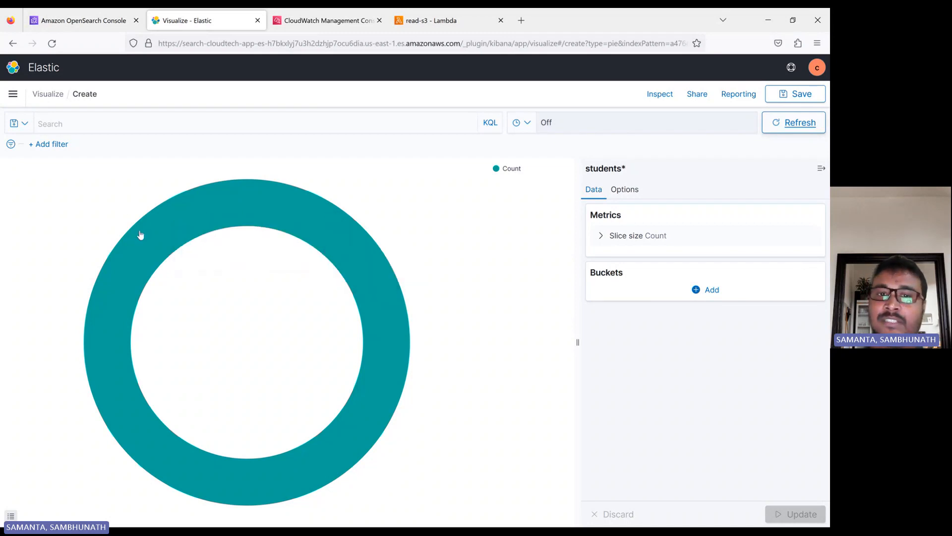
# Start a new pie on kibana_sample_data_logs, then browse the 4 students* documents in Discover
pyautogui.click(23, 124)
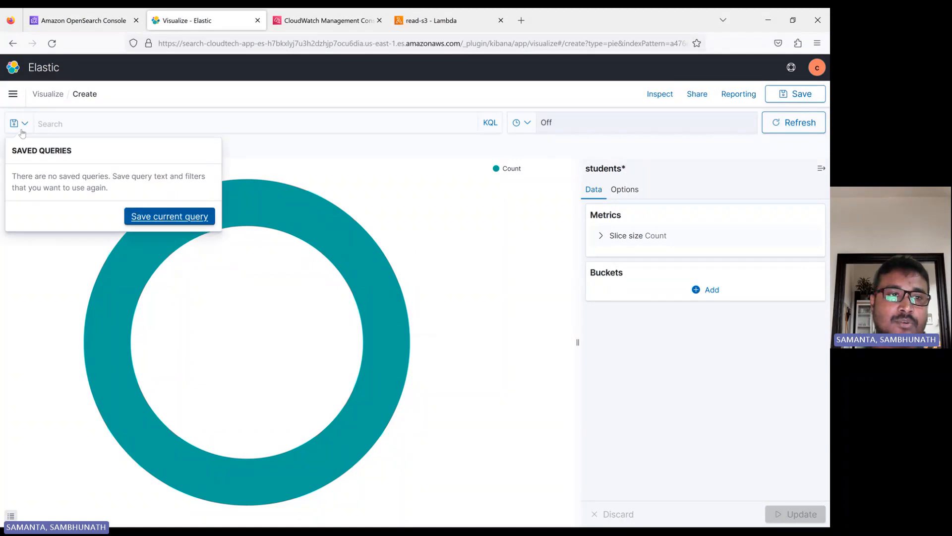
pyautogui.click(47, 94)
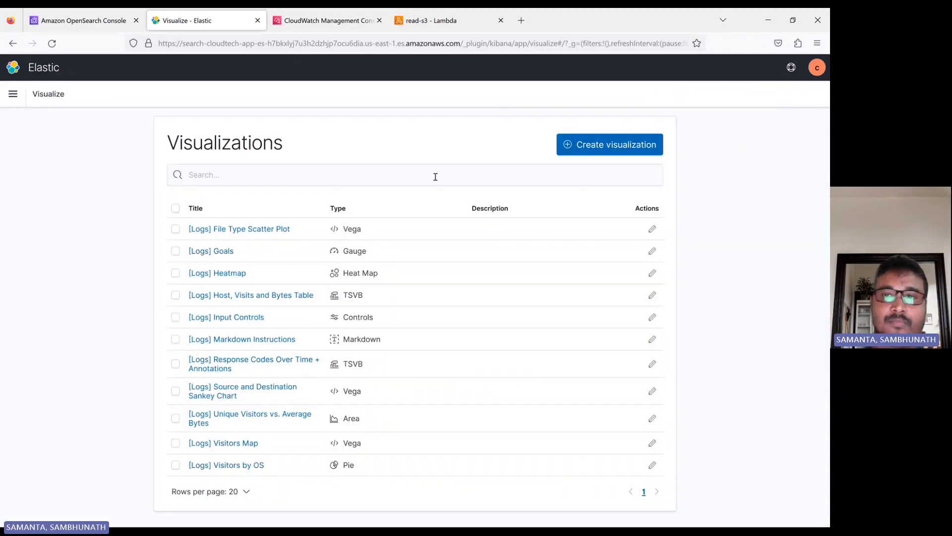
pyautogui.click(609, 144)
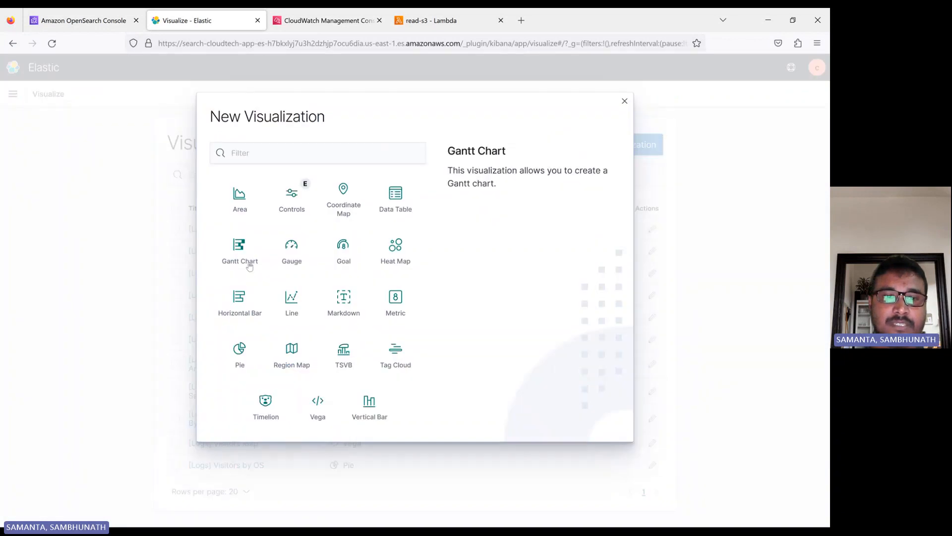
pyautogui.click(245, 360)
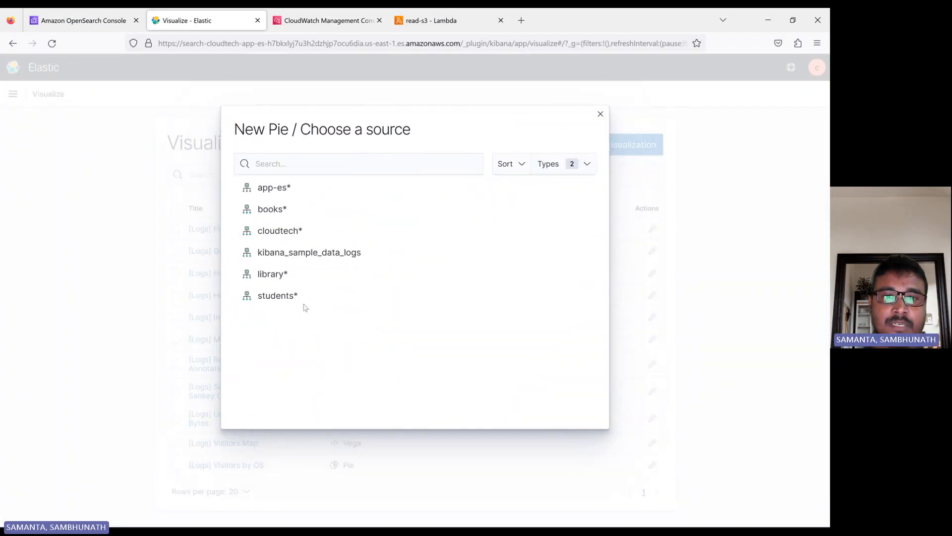
pyautogui.click(292, 254)
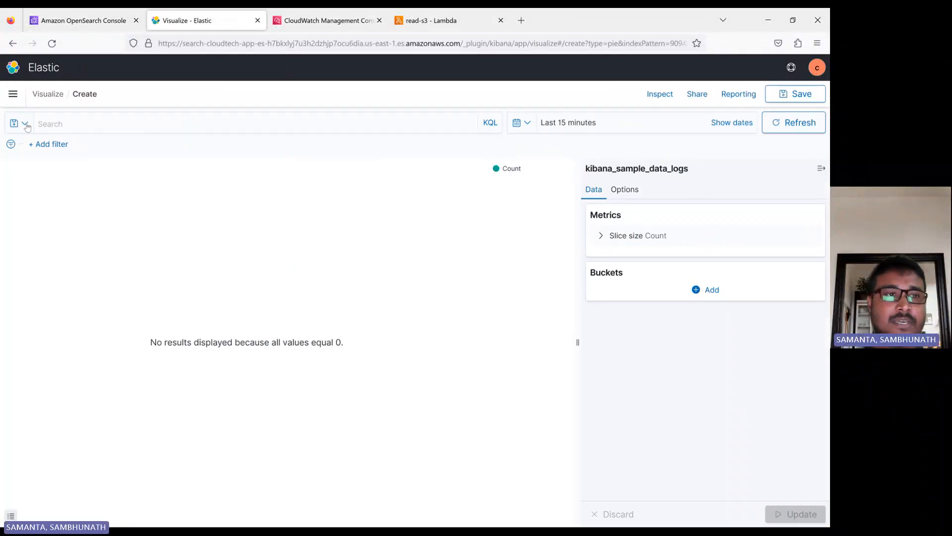
pyautogui.click(13, 94)
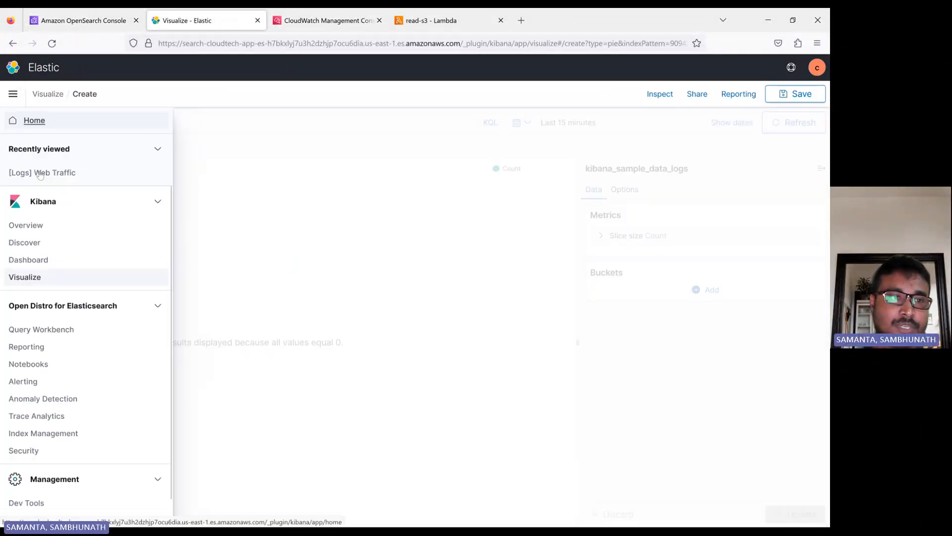
pyautogui.click(29, 243)
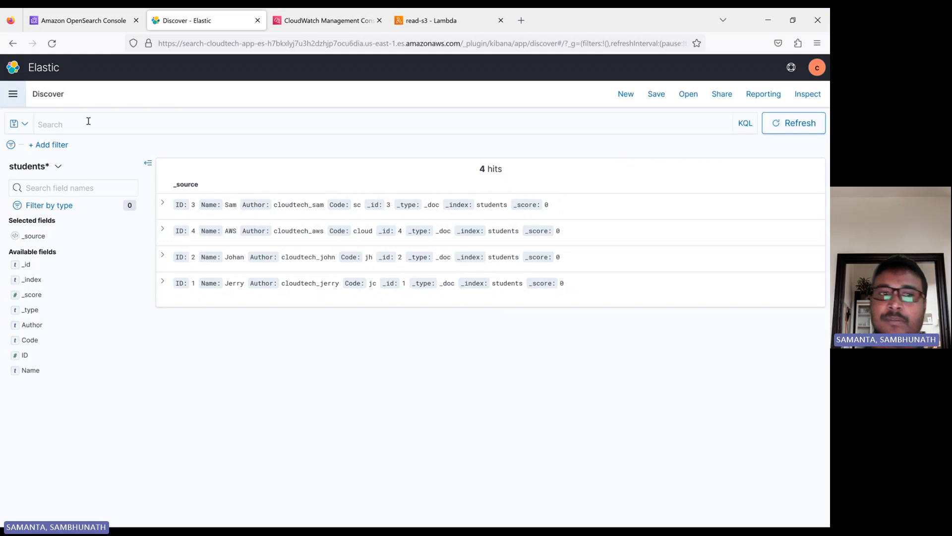
# Refresh the results and add a Code is jc filter, leaving only Jerry's document
pyautogui.click(768, 128)
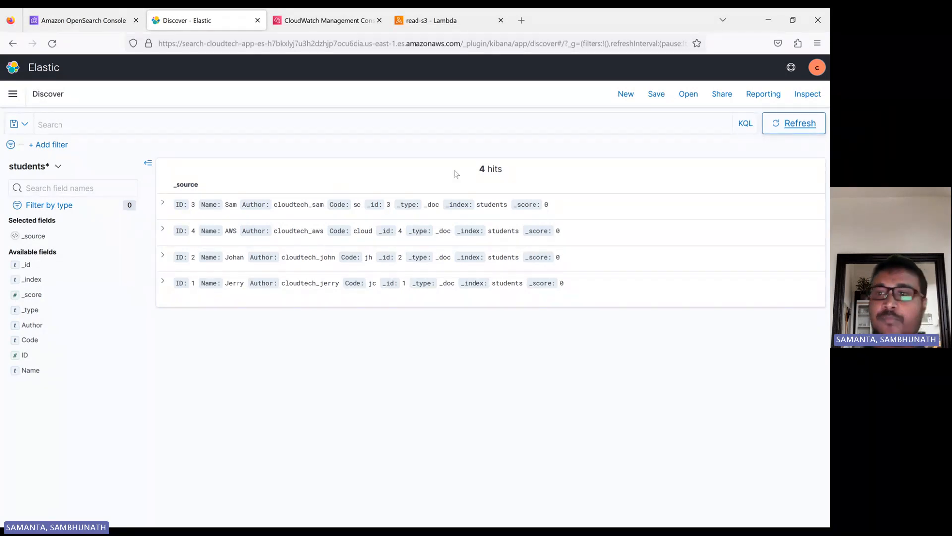
pyautogui.click(49, 144)
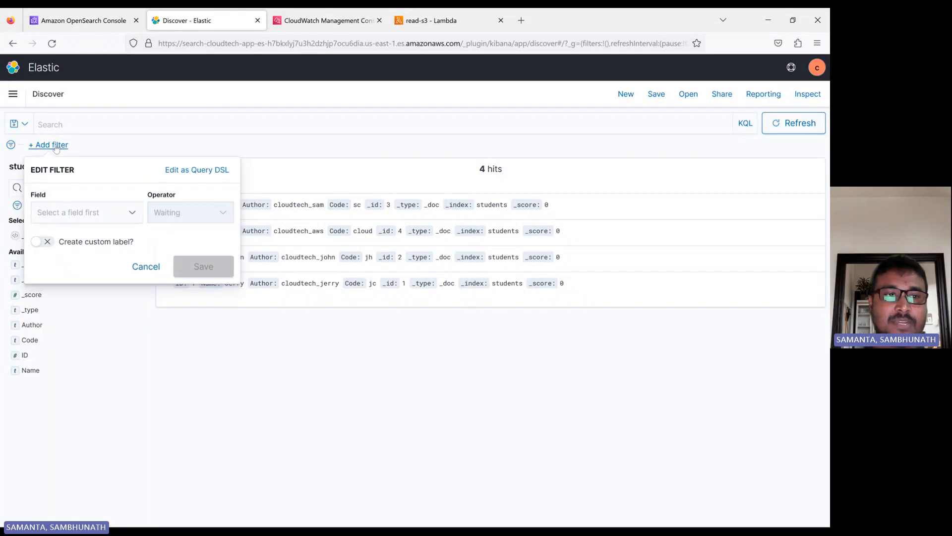
pyautogui.click(95, 219)
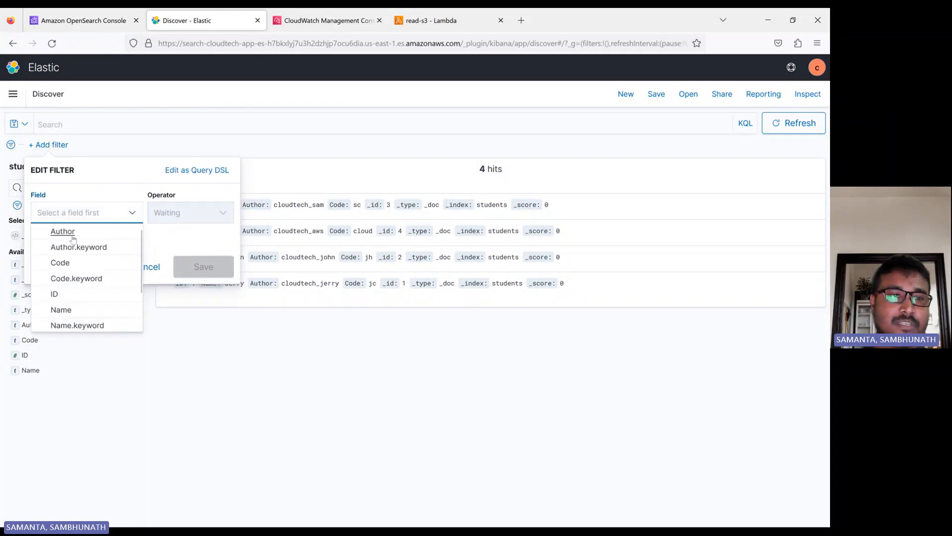
pyautogui.click(60, 263)
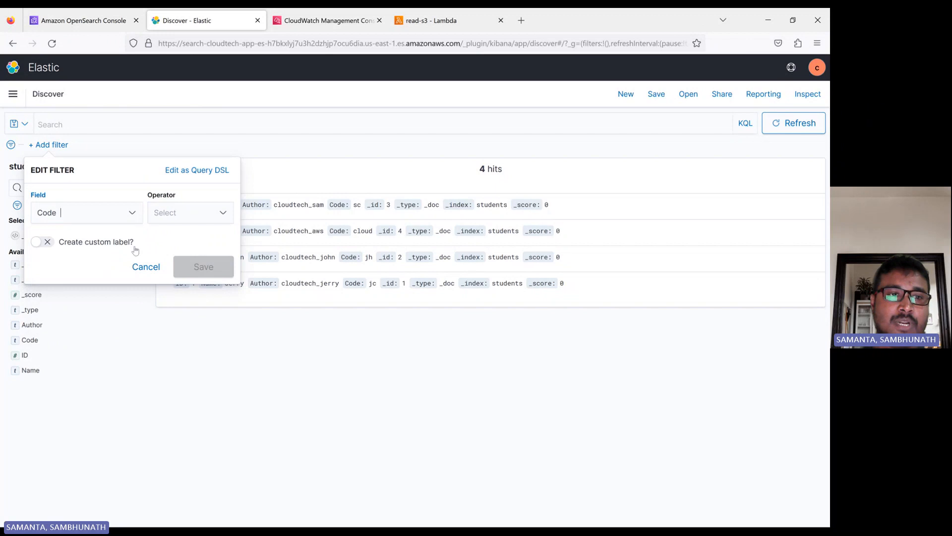
pyautogui.click(178, 217)
pyautogui.click(176, 231)
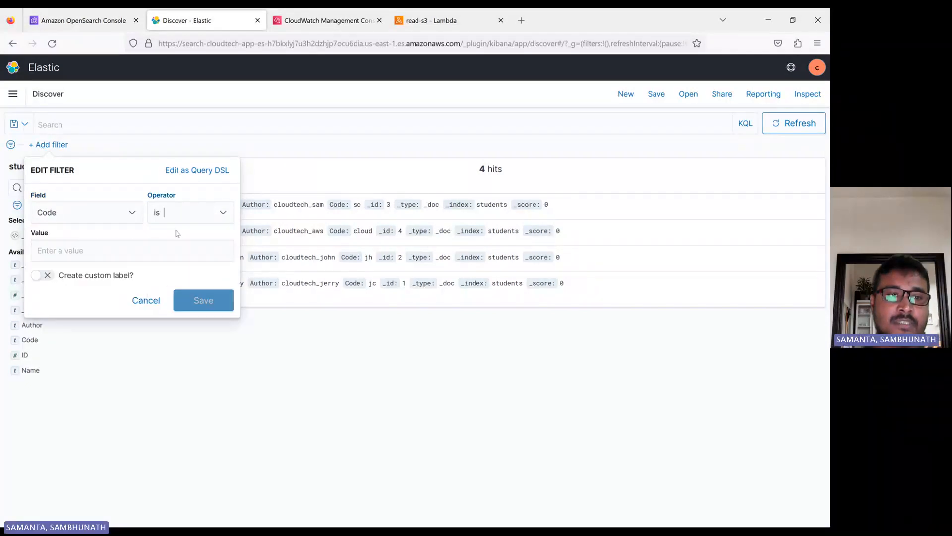
pyautogui.click(66, 252)
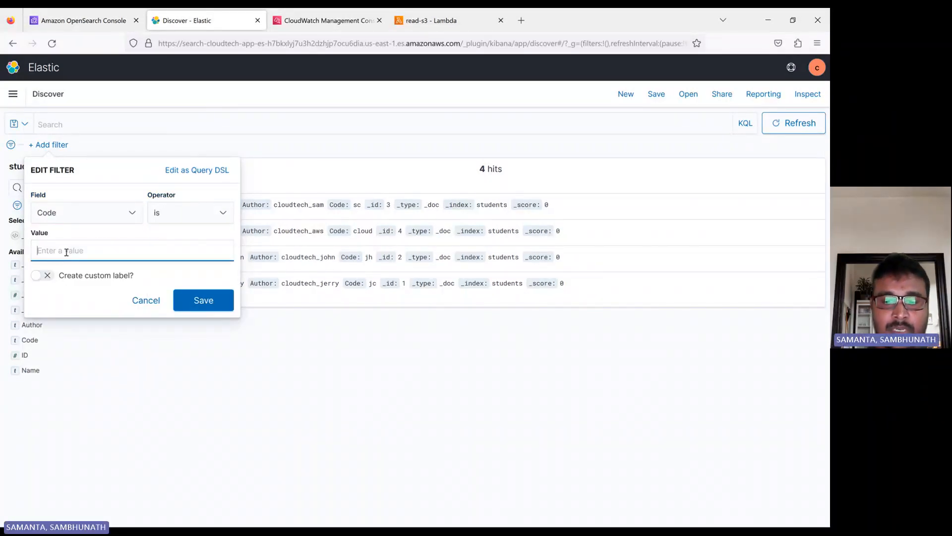
pyautogui.write('jc')
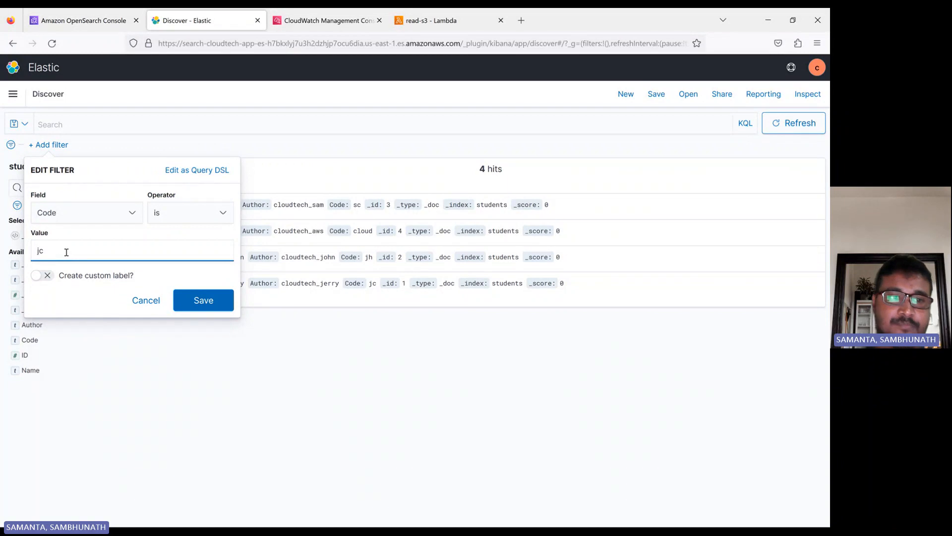
pyautogui.click(204, 300)
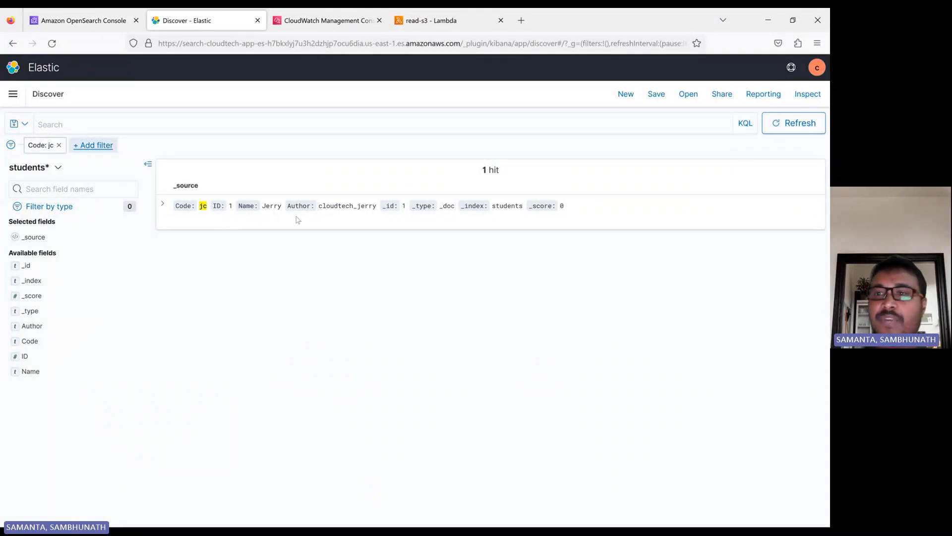
pyautogui.click(809, 135)
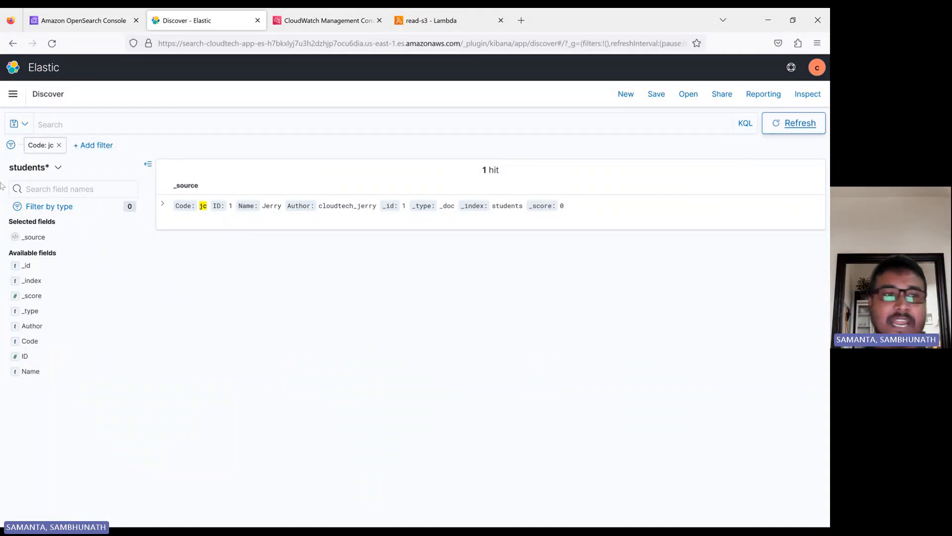
# Remove the Code: jc filter and reopen Discover from the Kibana Overview page
pyautogui.click(59, 144)
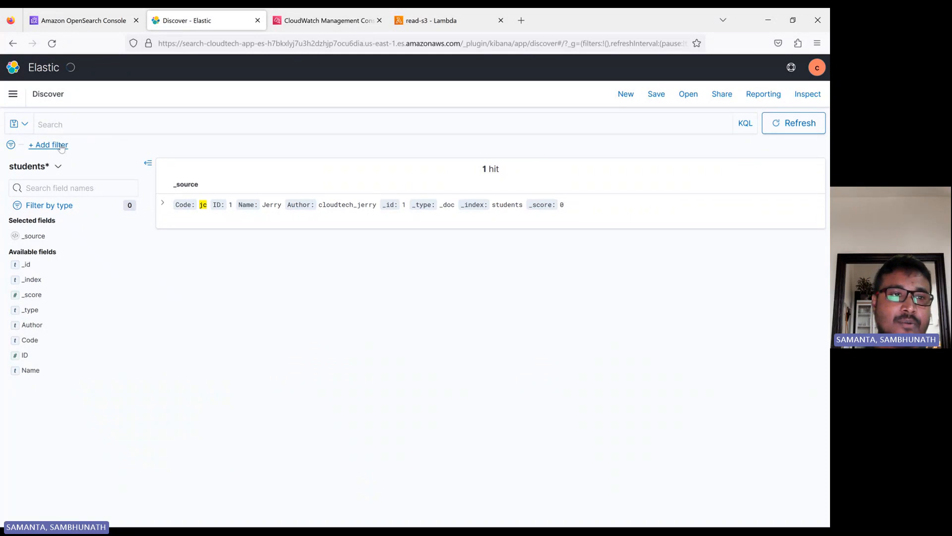
pyautogui.click(13, 94)
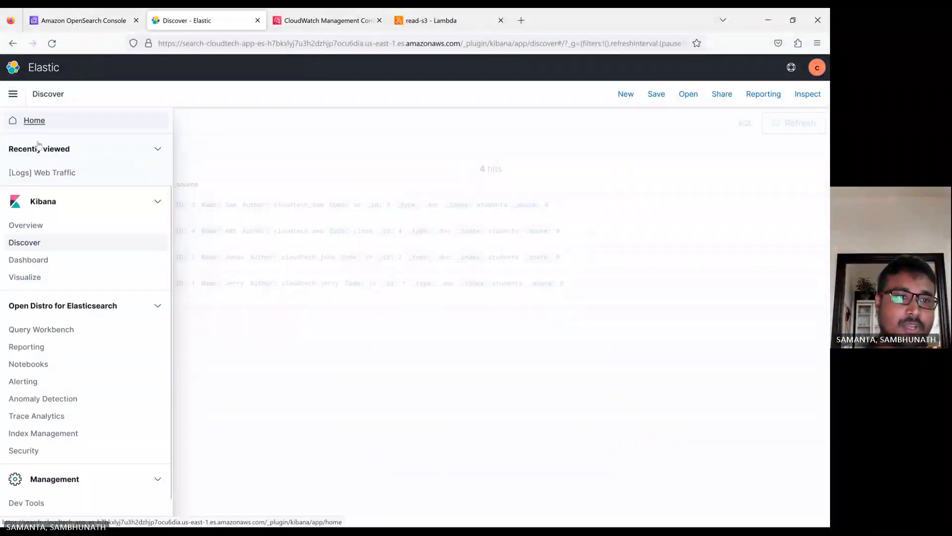
pyautogui.click(27, 227)
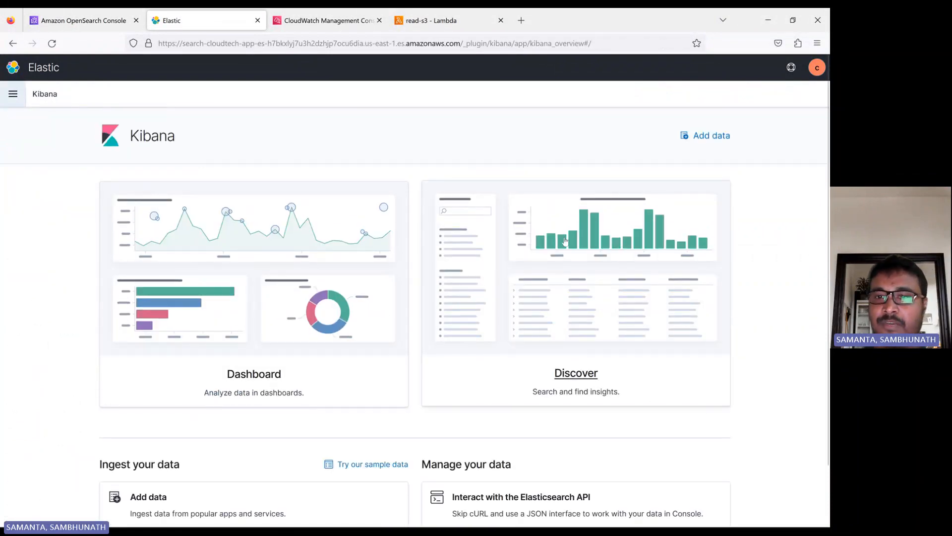
pyautogui.click(619, 254)
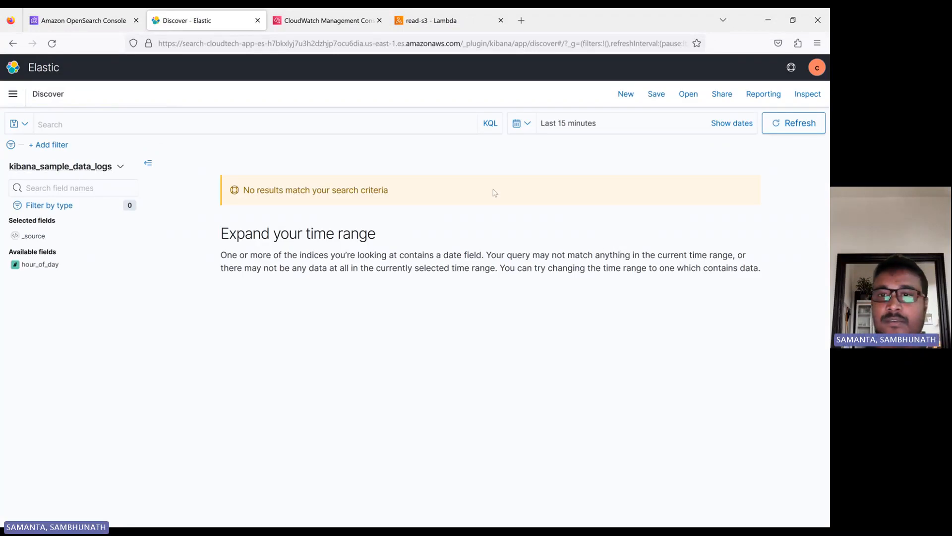
# Set the time range to the last 5 hours, showing 64 kibana_sample_data_logs hits
pyautogui.click(611, 129)
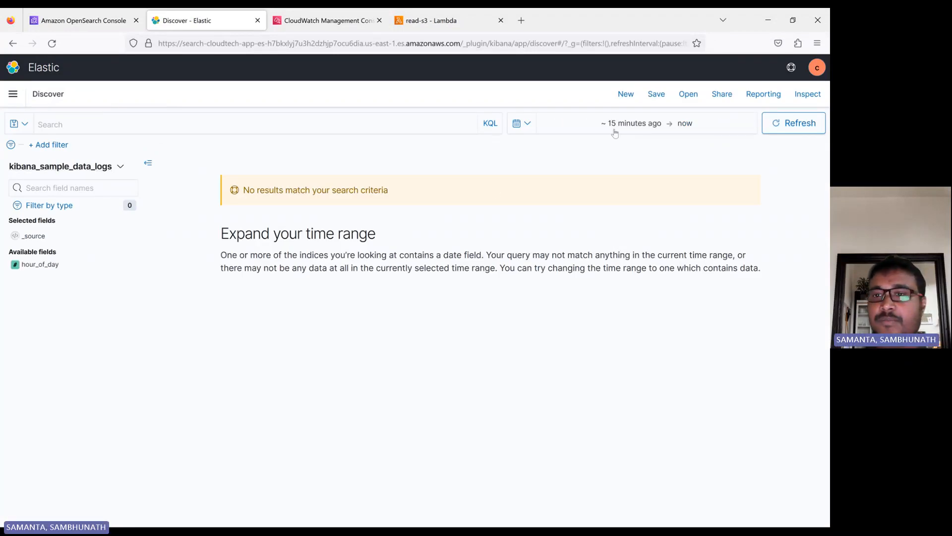
pyautogui.click(697, 125)
pyautogui.click(635, 123)
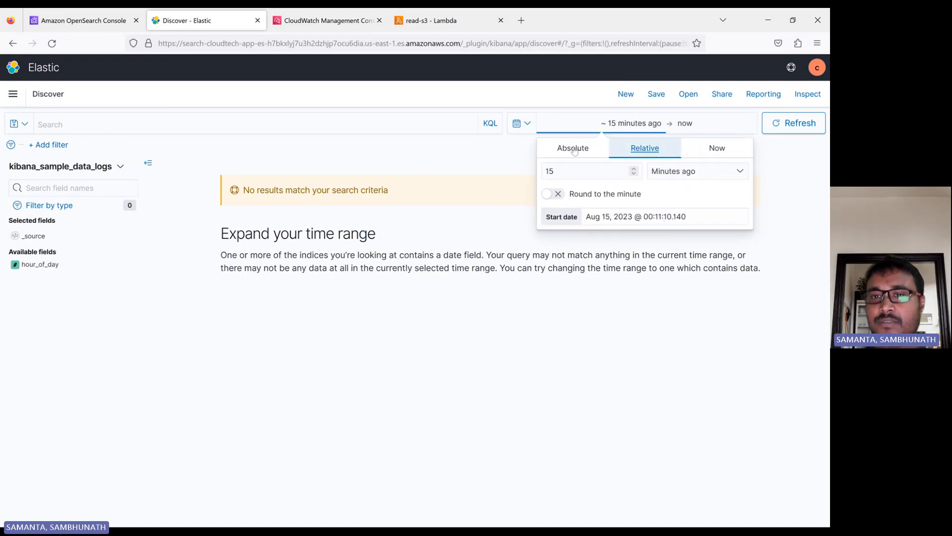
pyautogui.click(588, 175)
pyautogui.press('BackSpace')
pyautogui.press('BackSpace')
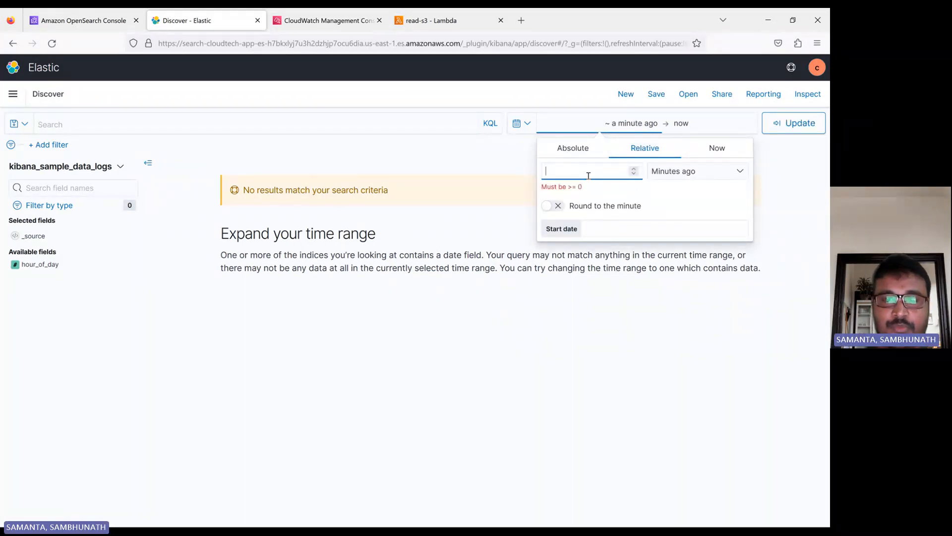
pyautogui.write('5')
pyautogui.click(666, 169)
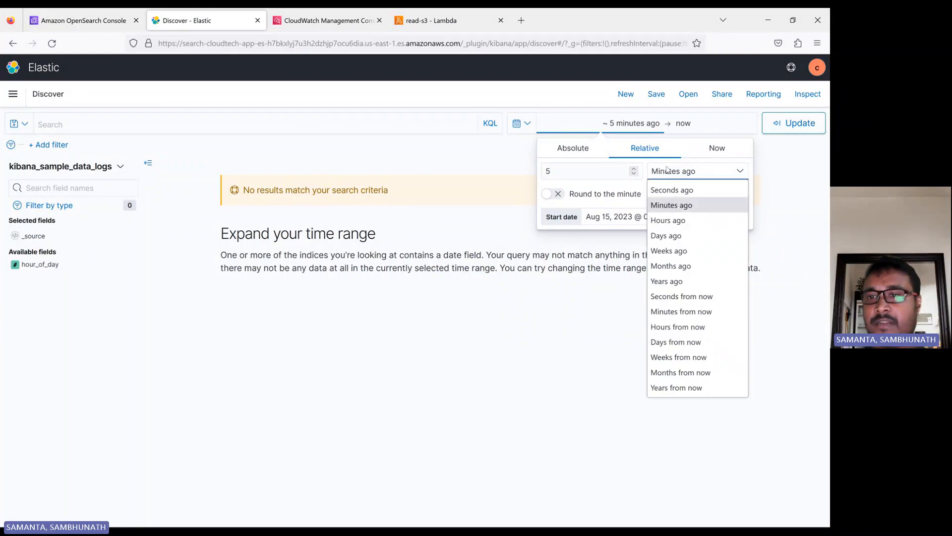
pyautogui.click(674, 221)
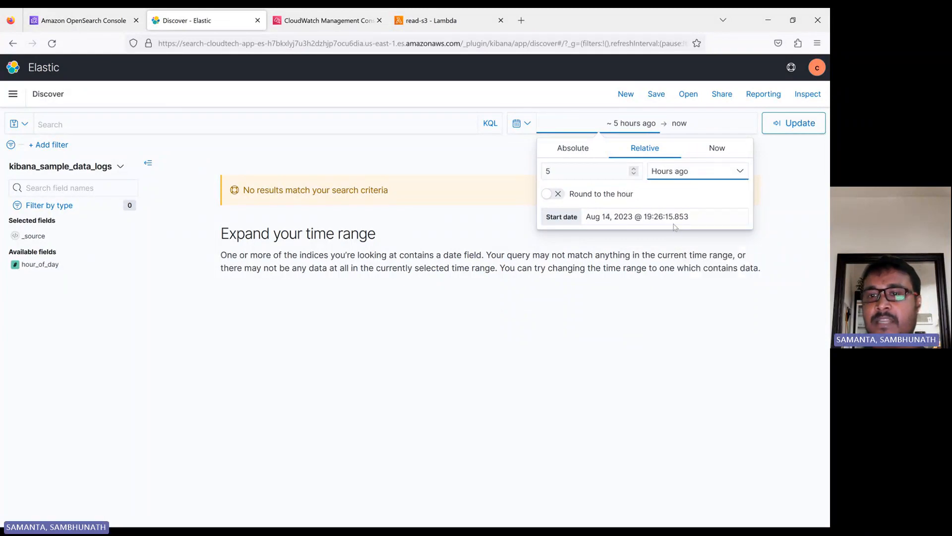
pyautogui.click(795, 123)
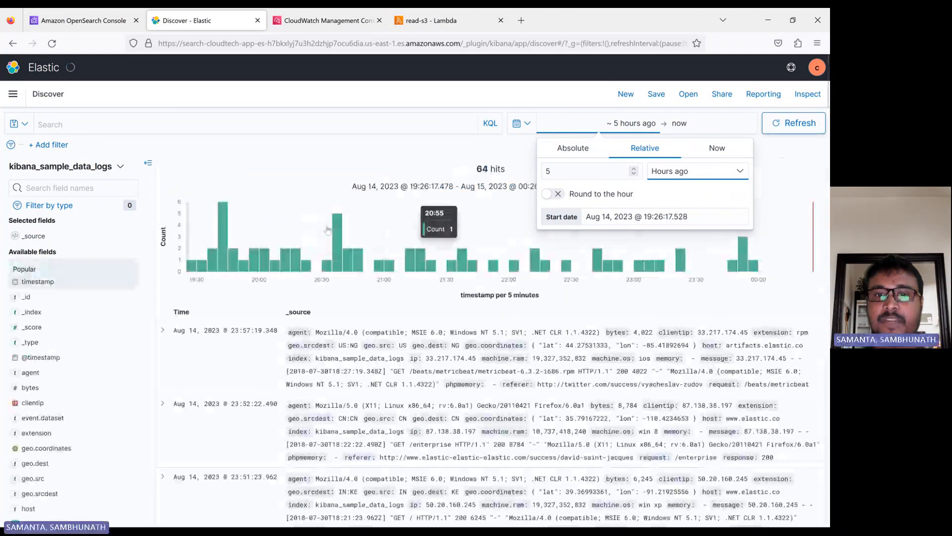
pyautogui.click(785, 191)
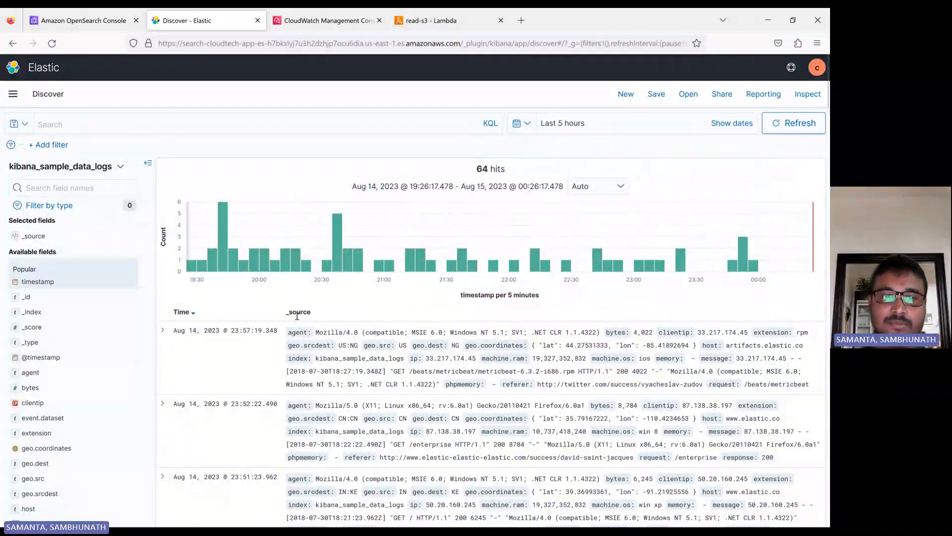
# Expand the newest log document and toggle its details between Table and JSON views
pyautogui.click(163, 330)
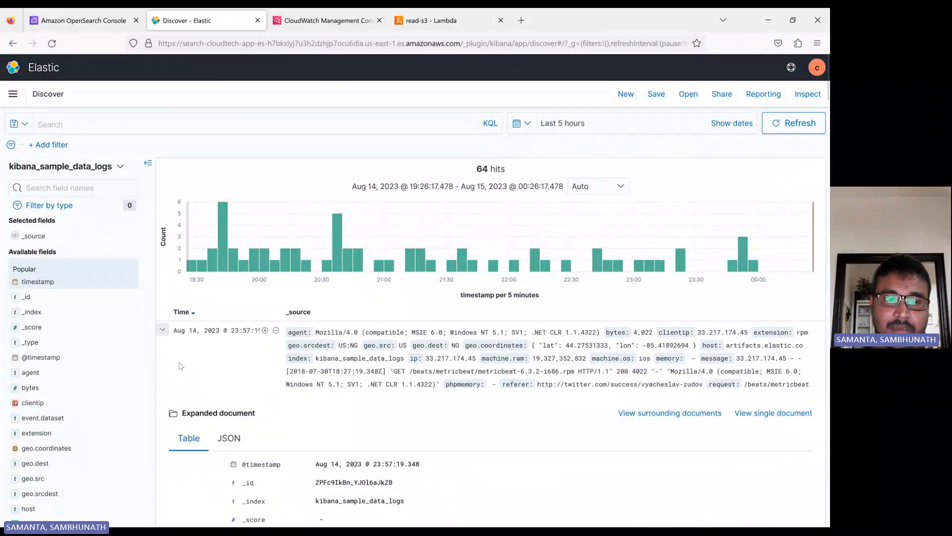
pyautogui.scroll(-4, 234, 271)
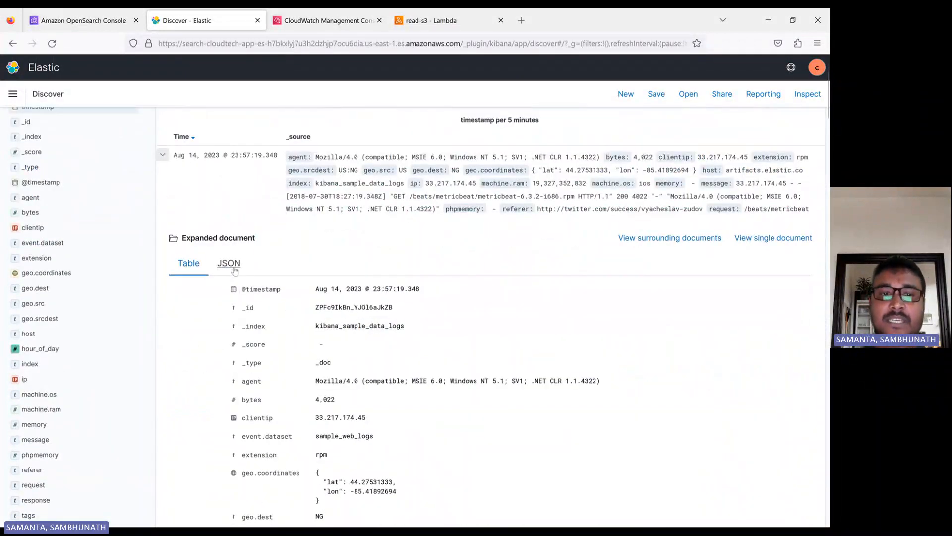
pyautogui.click(235, 270)
pyautogui.scroll(-3, 235, 270)
pyautogui.scroll(5, 203, 350)
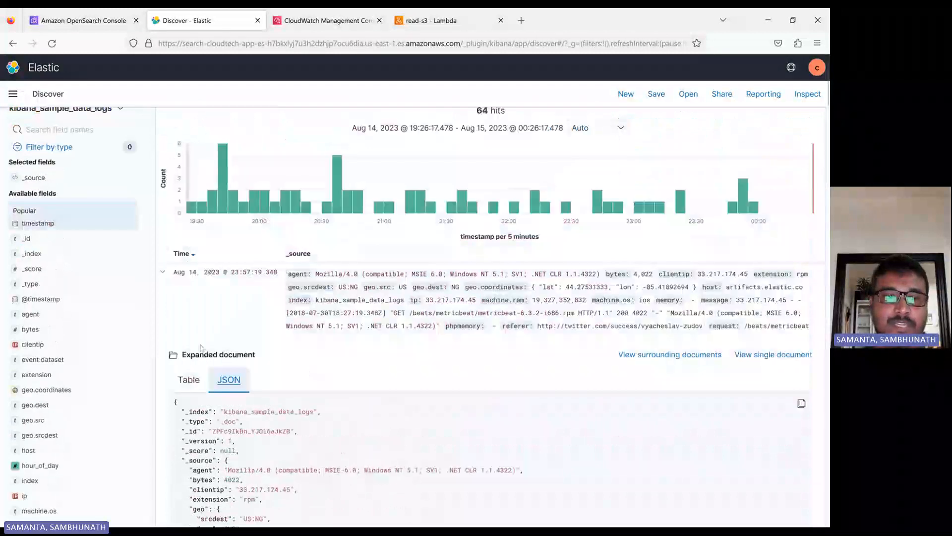
pyautogui.click(189, 379)
pyautogui.scroll(-5, 333, 205)
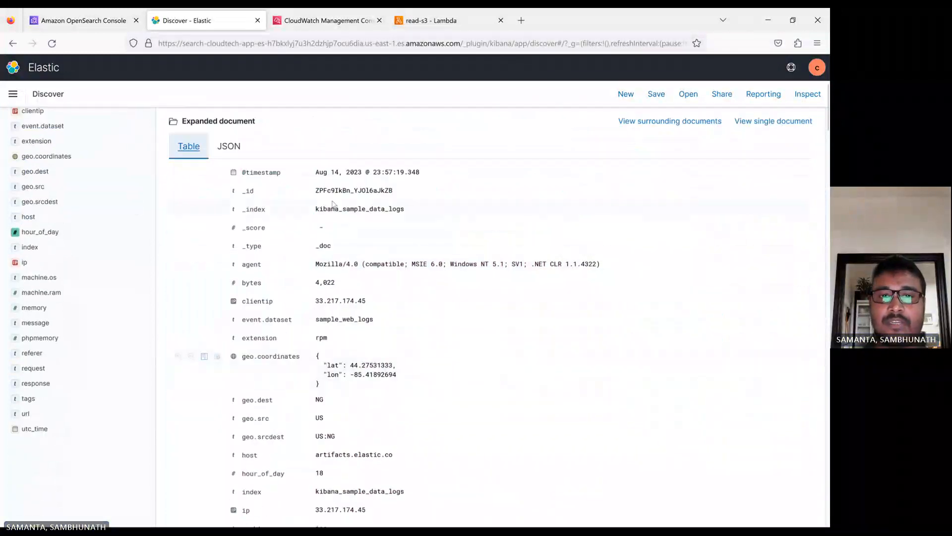
pyautogui.scroll(-2, 334, 205)
pyautogui.scroll(5, 227, 335)
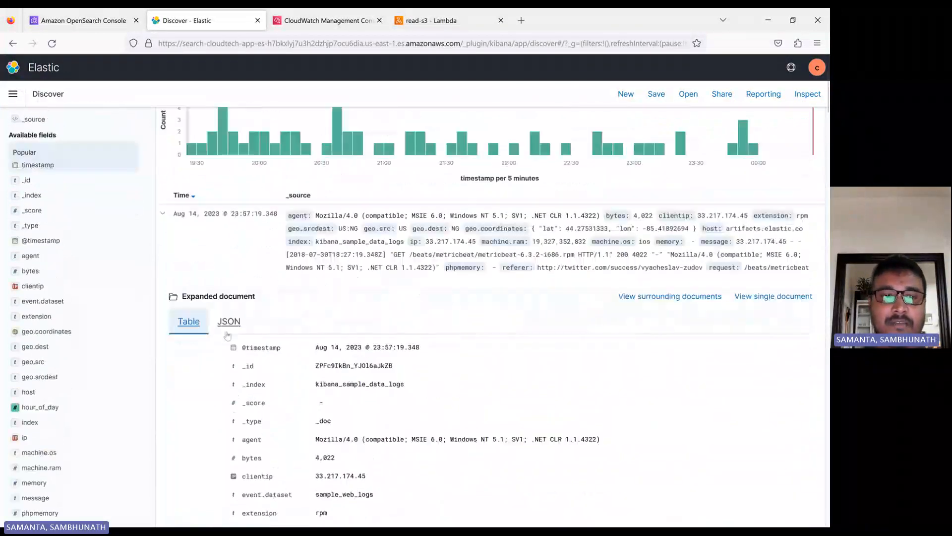
pyautogui.click(225, 325)
pyautogui.scroll(3, 325, 392)
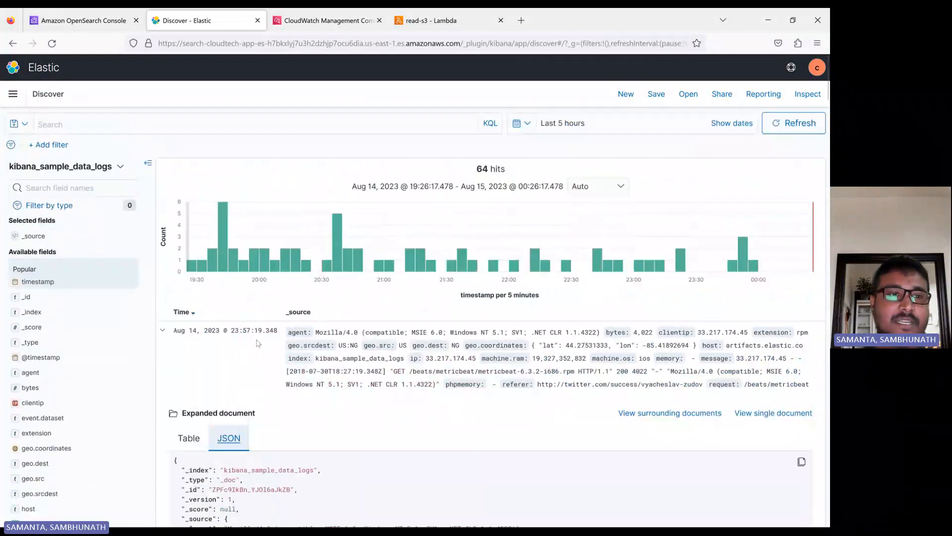
pyautogui.click(64, 167)
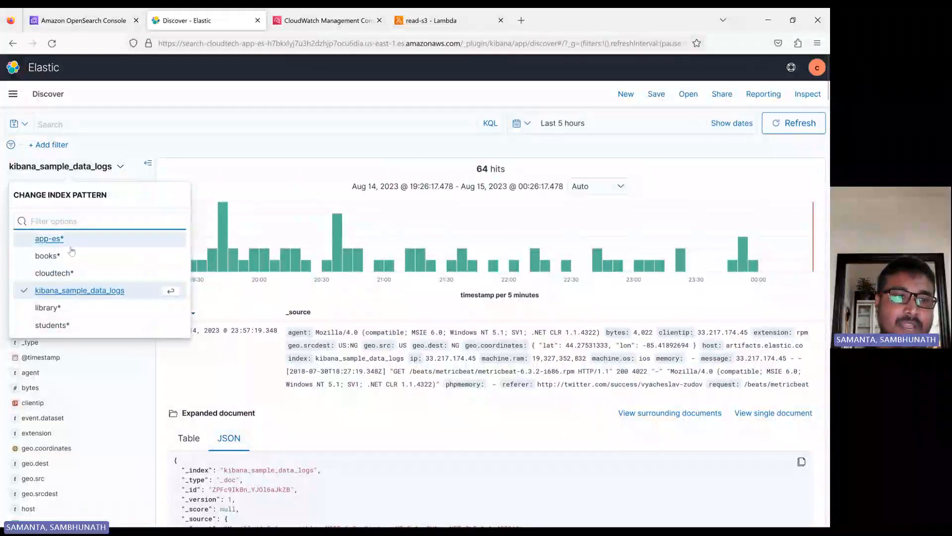
# Show Jerry's students* document as JSON, then return to the cloudtech-app-es OpenSearch console page
pyautogui.click(54, 325)
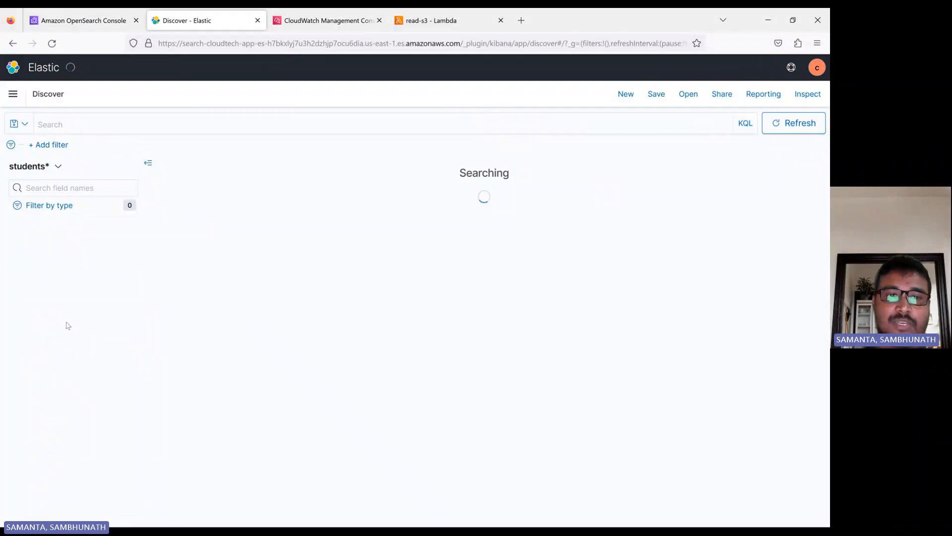
pyautogui.click(162, 282)
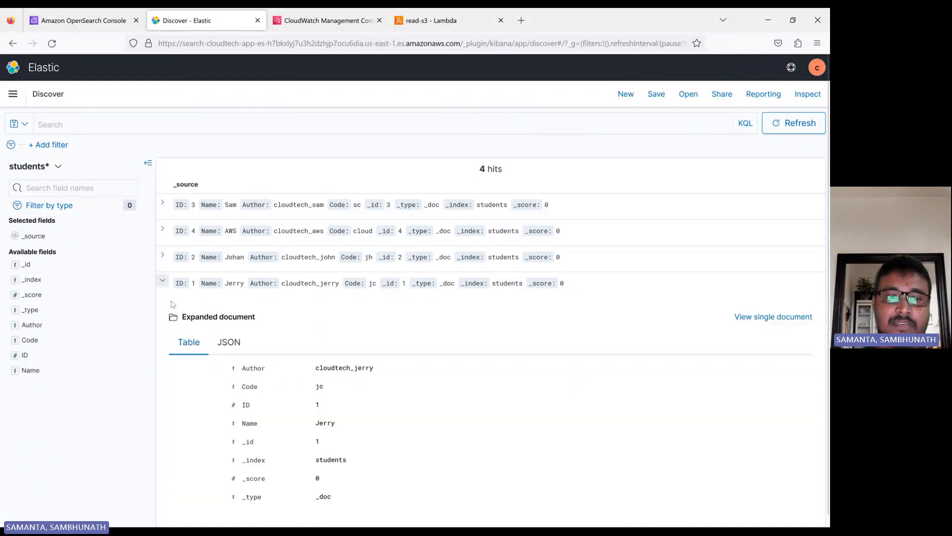
pyautogui.scroll(-1, 298, 367)
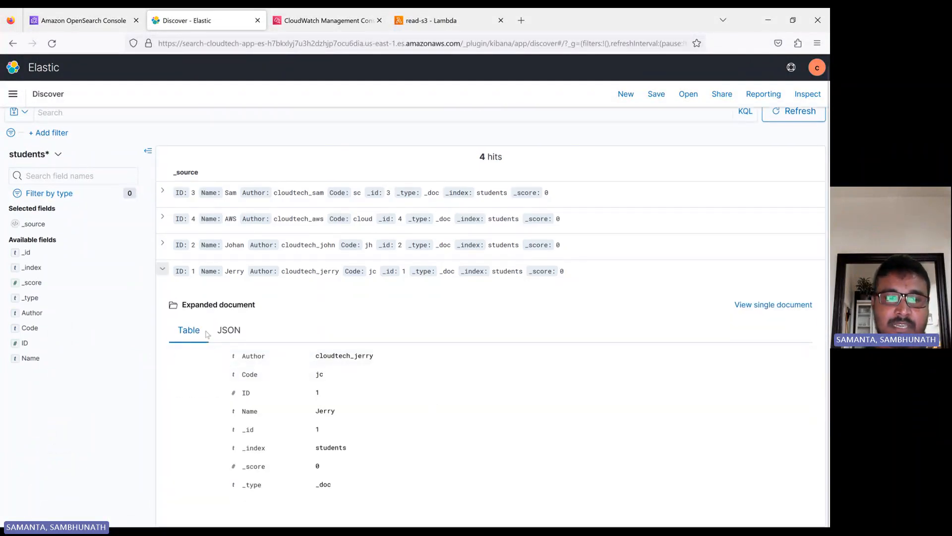
pyautogui.click(230, 330)
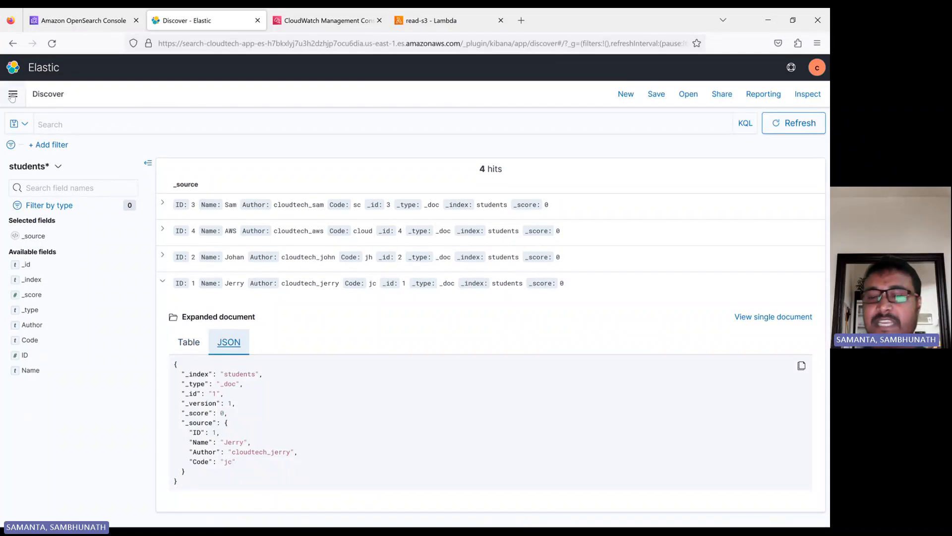
pyautogui.click(82, 20)
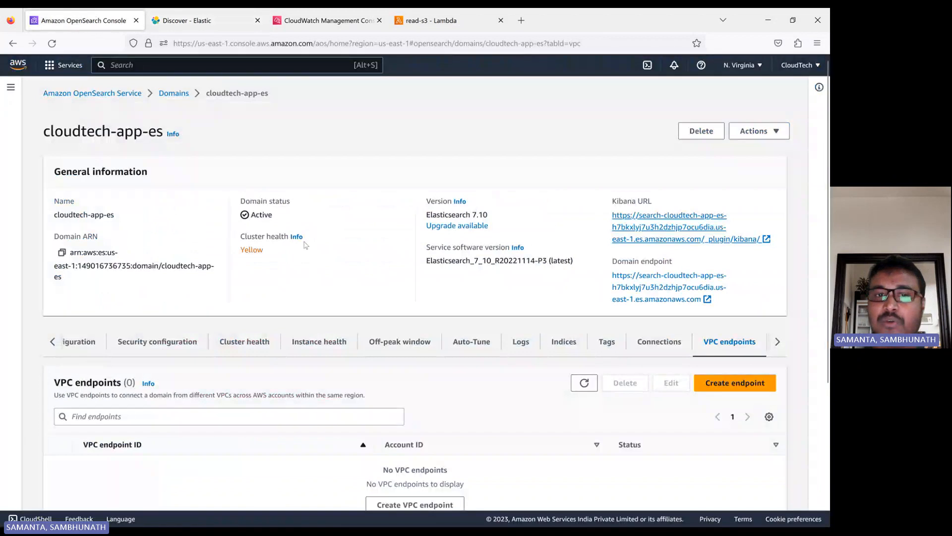
# Check both OpenSearch domains, noting app-server-demo still loading, then move to the read-s3 Lambda function
pyautogui.click(167, 93)
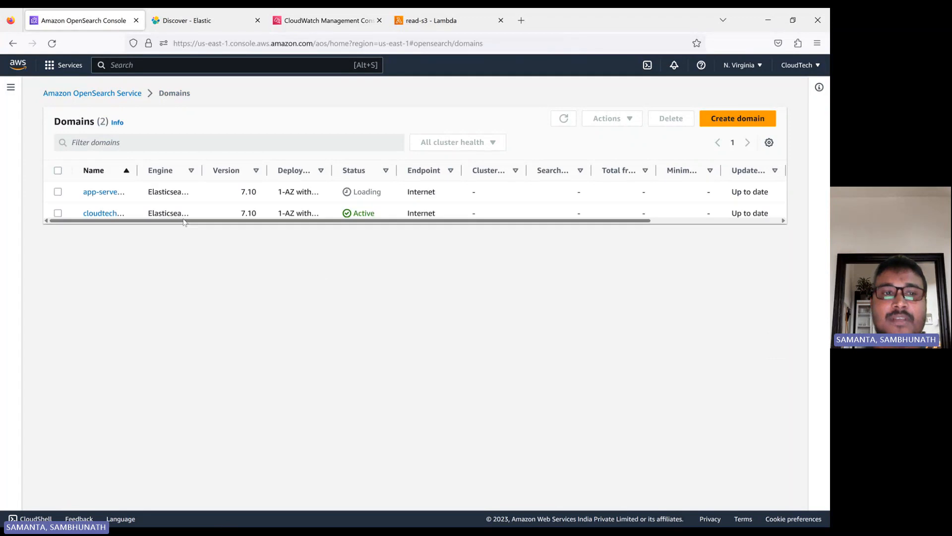
pyautogui.moveTo(137, 169); pyautogui.dragTo(195, 170)
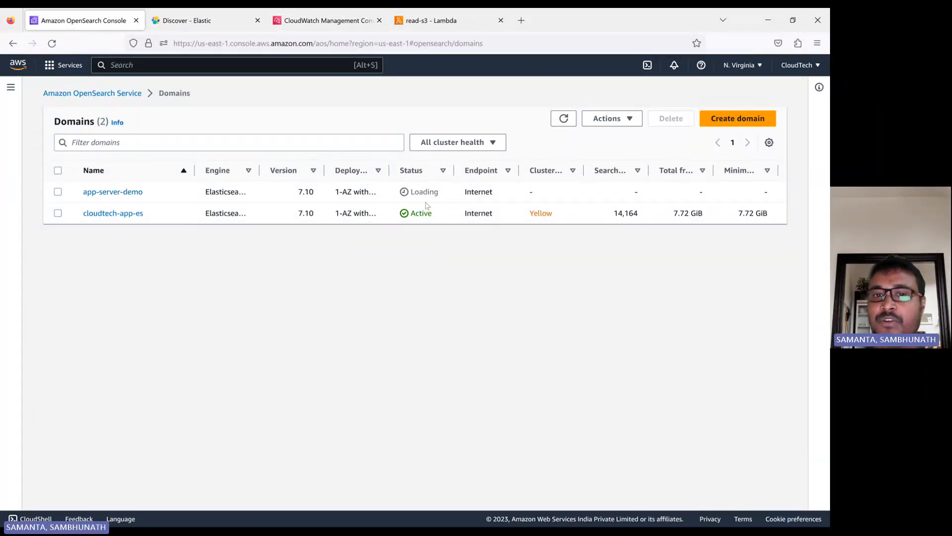
pyautogui.moveTo(411, 194); pyautogui.dragTo(448, 196)
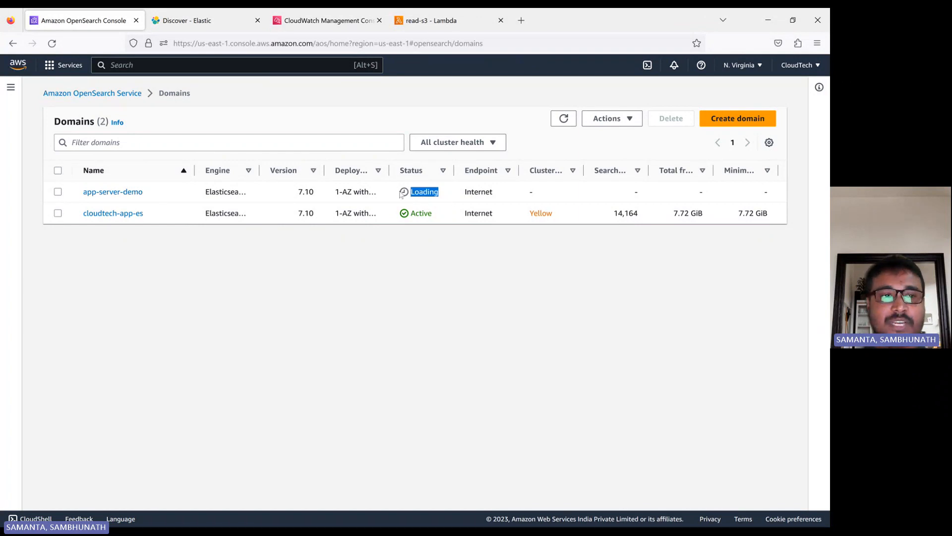
pyautogui.click(131, 193)
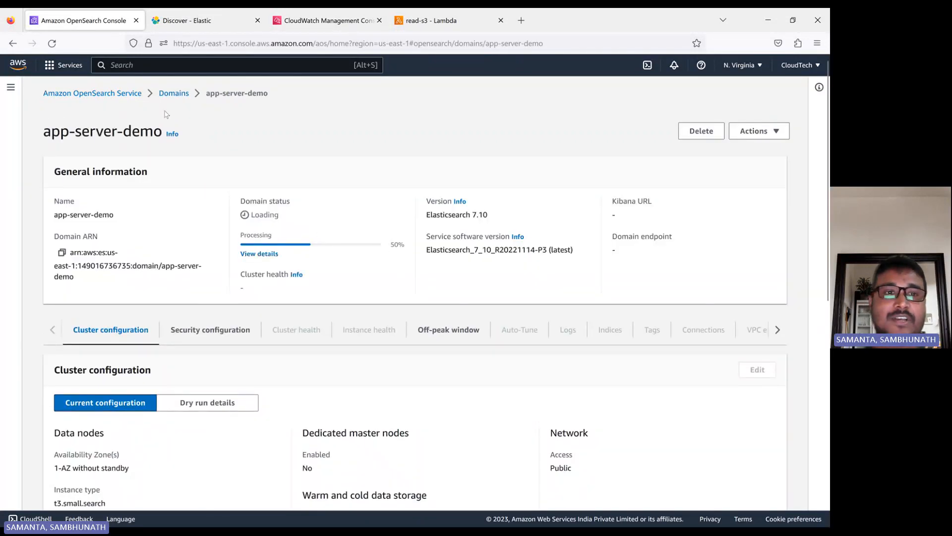
pyautogui.click(172, 95)
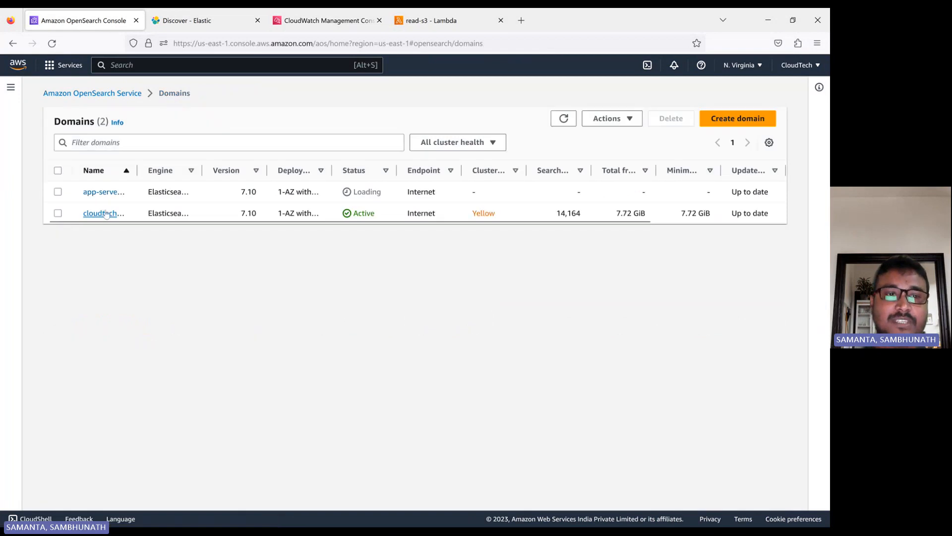
pyautogui.moveTo(137, 170); pyautogui.dragTo(229, 170)
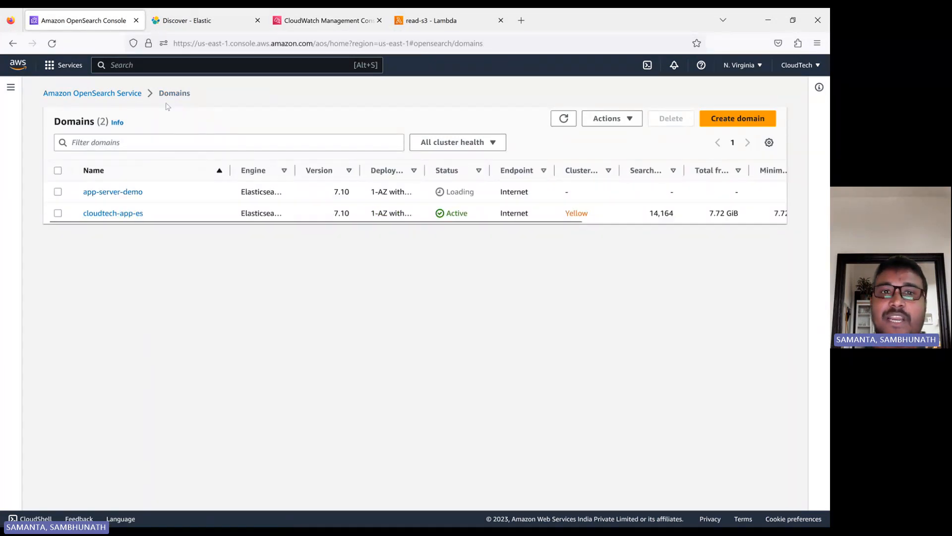
pyautogui.click(426, 23)
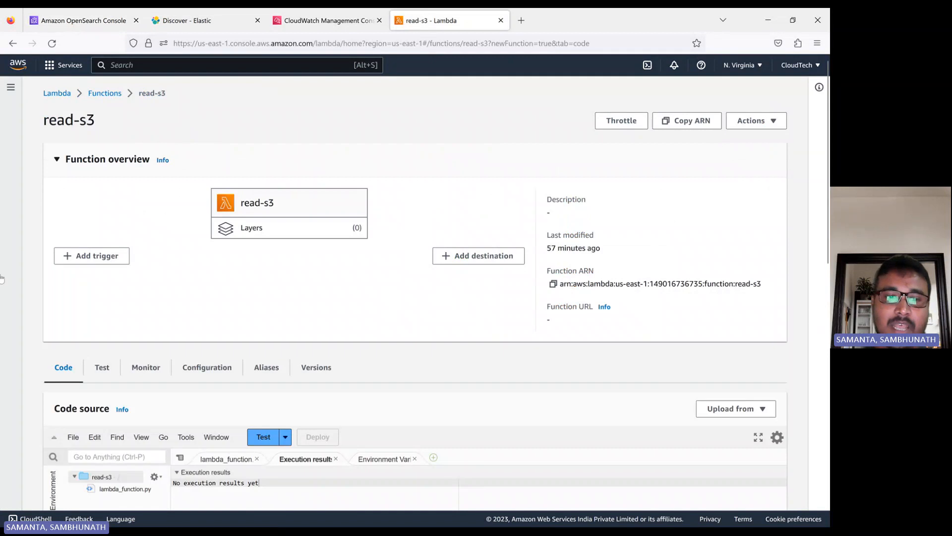
# View the read-s3 lambda_function code and open the /aws/lambda/read-s3 log group in CloudWatch
pyautogui.scroll(-5, 395, 311)
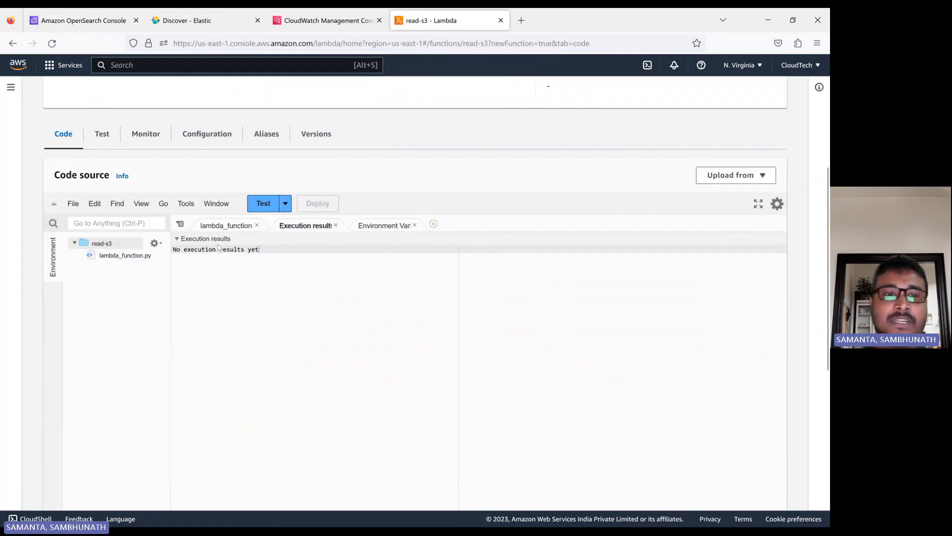
pyautogui.click(227, 225)
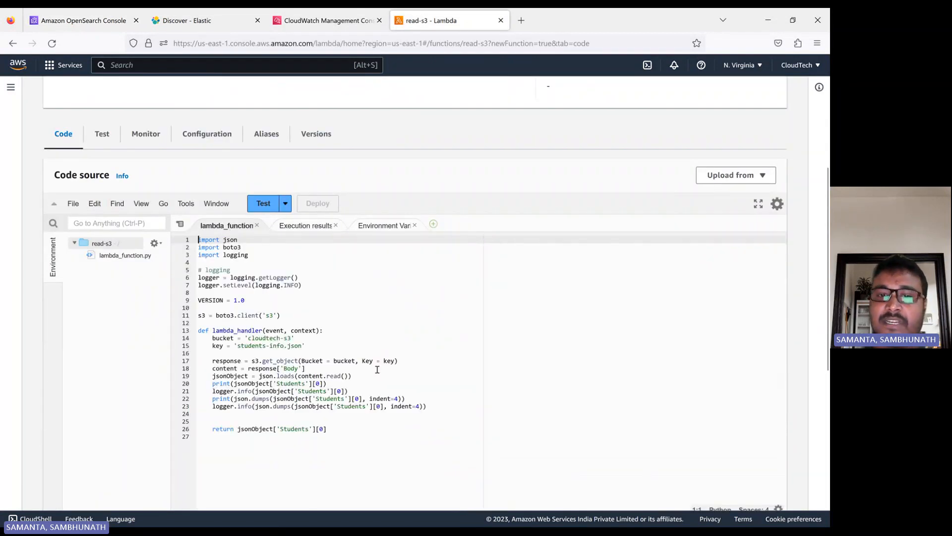
pyautogui.click(339, 28)
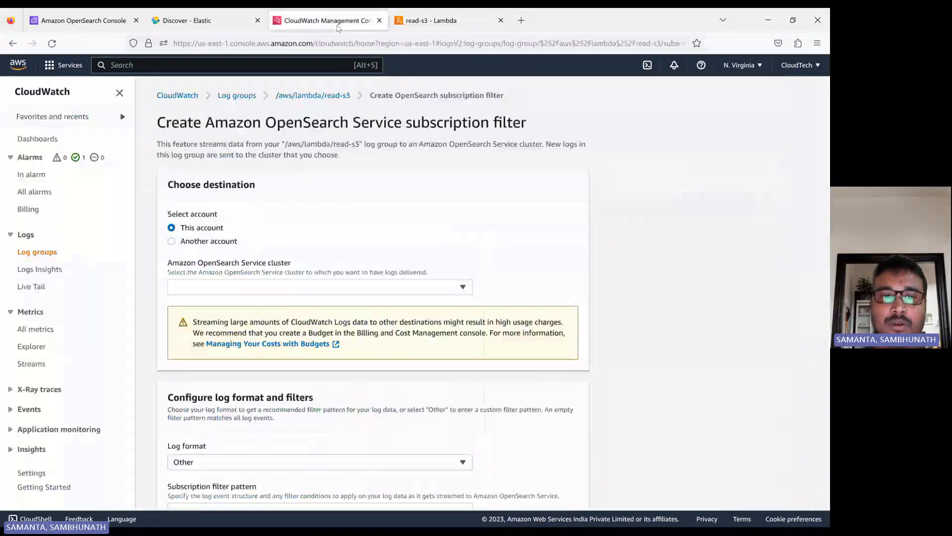
pyautogui.click(314, 96)
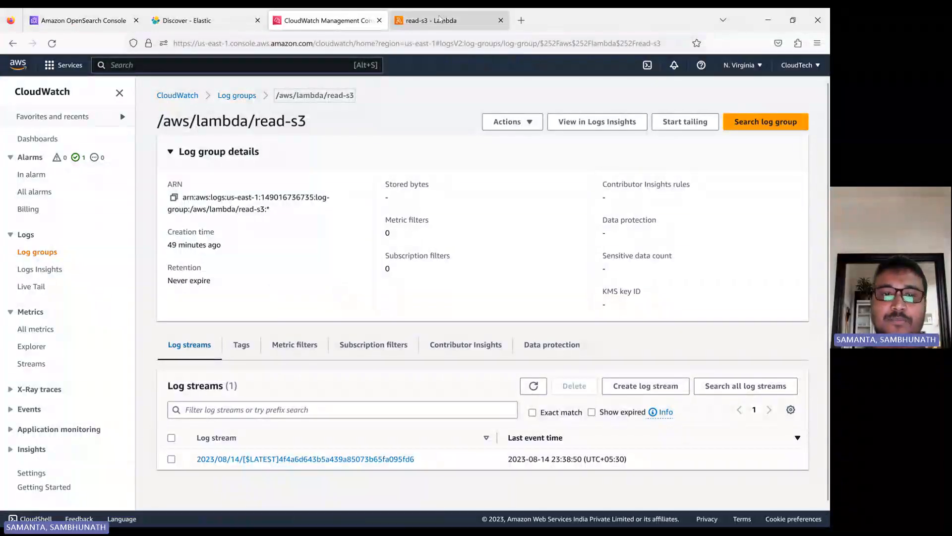
# Highlight the logger.info call on line 21 of the read-s3 code, then return to CloudWatch
pyautogui.click(431, 21)
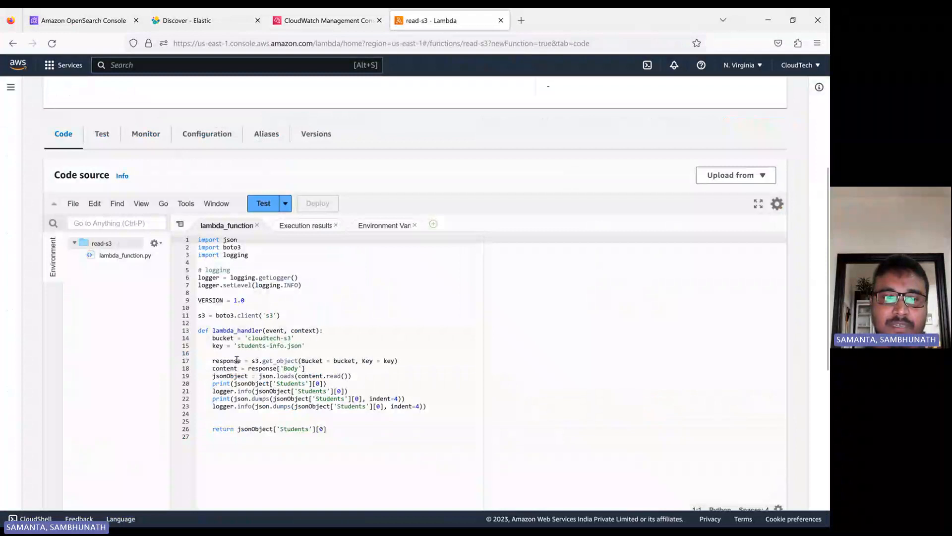
pyautogui.doubleClick(221, 391)
pyautogui.doubleClick(241, 391)
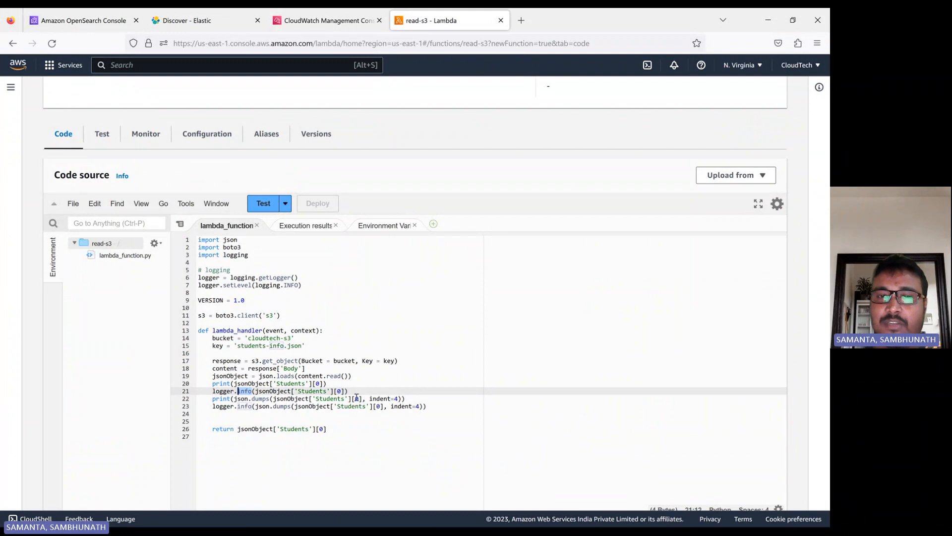
pyautogui.click(321, 22)
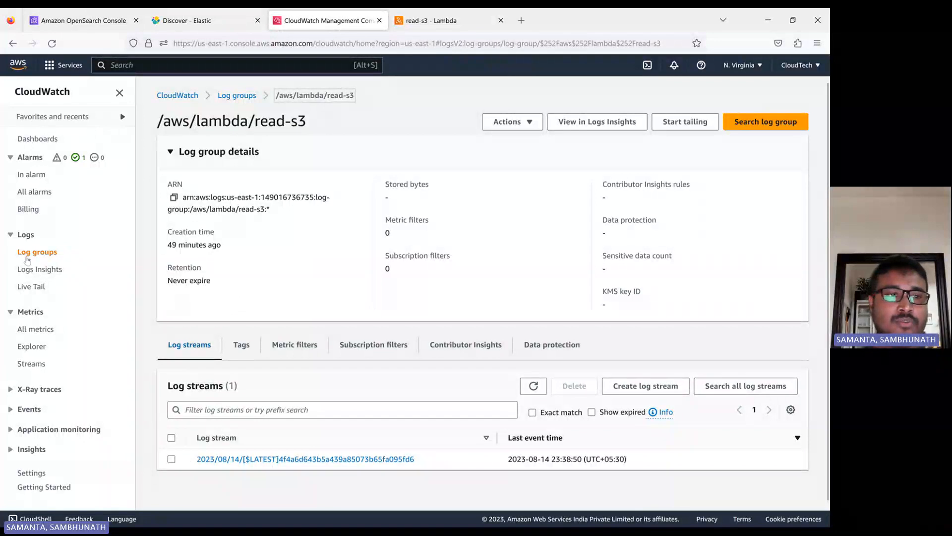
# Review the read-s3 log stream's student record event, then bring up the log group's Subscription filters actions
pyautogui.click(258, 459)
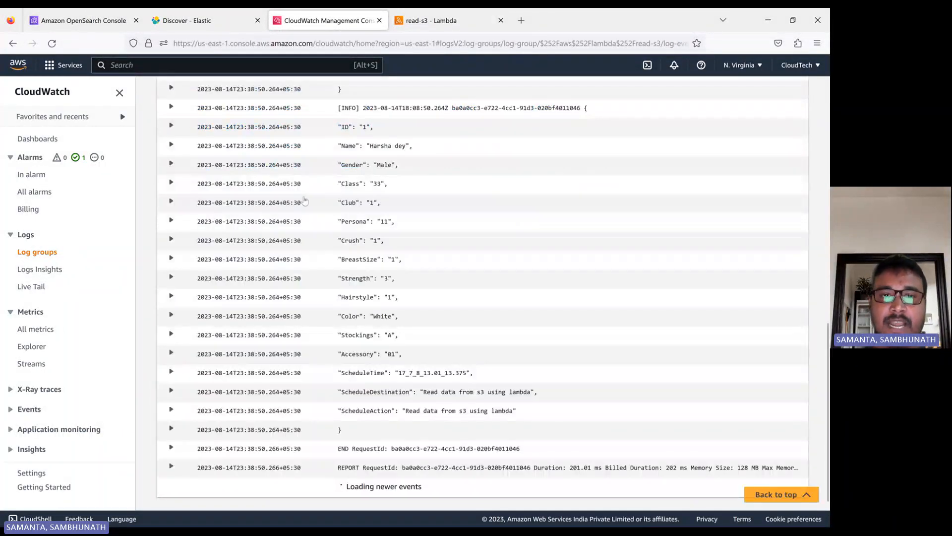
pyautogui.scroll(10, 357, 214)
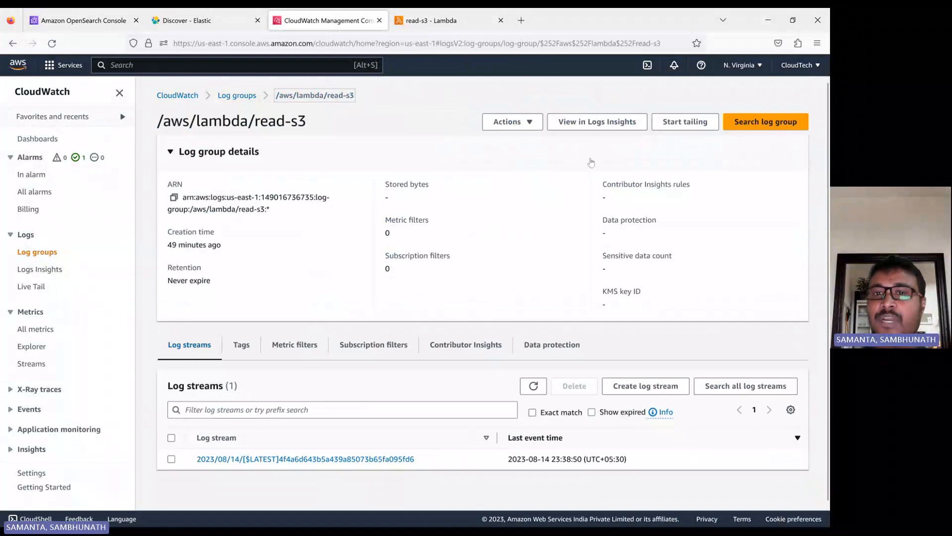
pyautogui.click(522, 123)
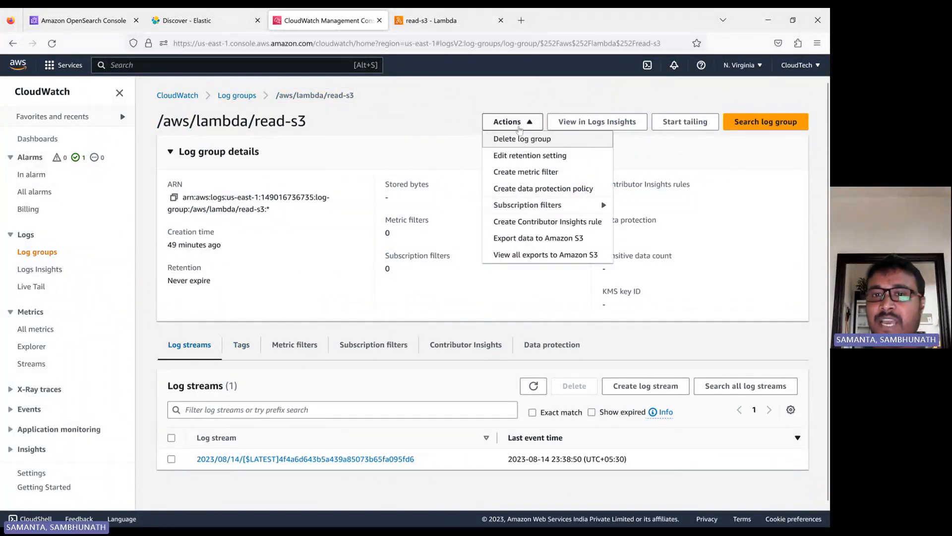
pyautogui.moveTo(532, 212)
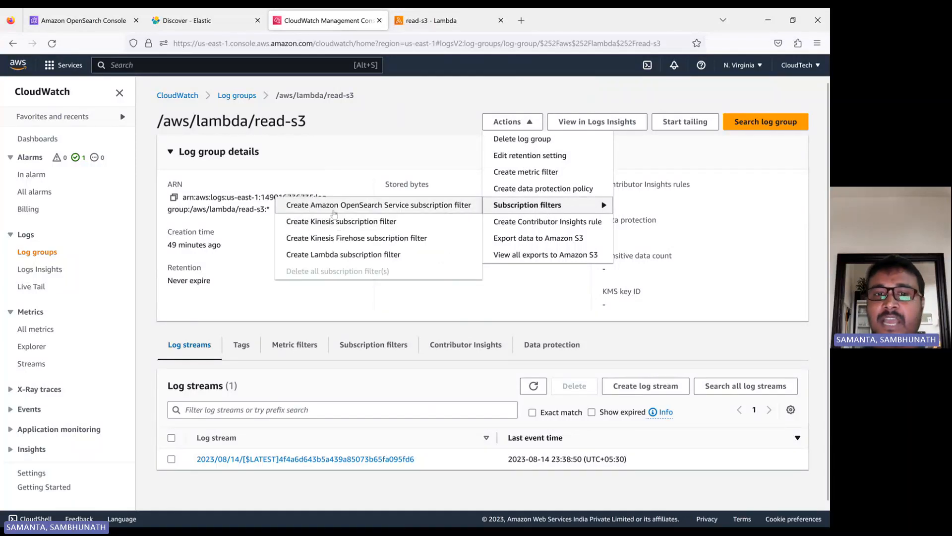
# Create an OpenSearch subscription filter targeting cloudtech-app-es with the AWSServiceRoleForAmazonOpenSearchService role
pyautogui.click(418, 207)
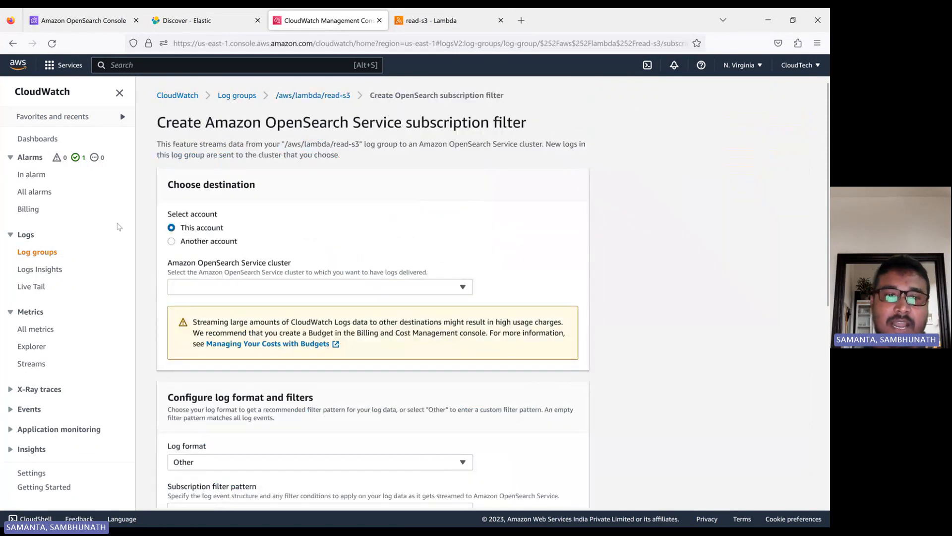
pyautogui.click(232, 287)
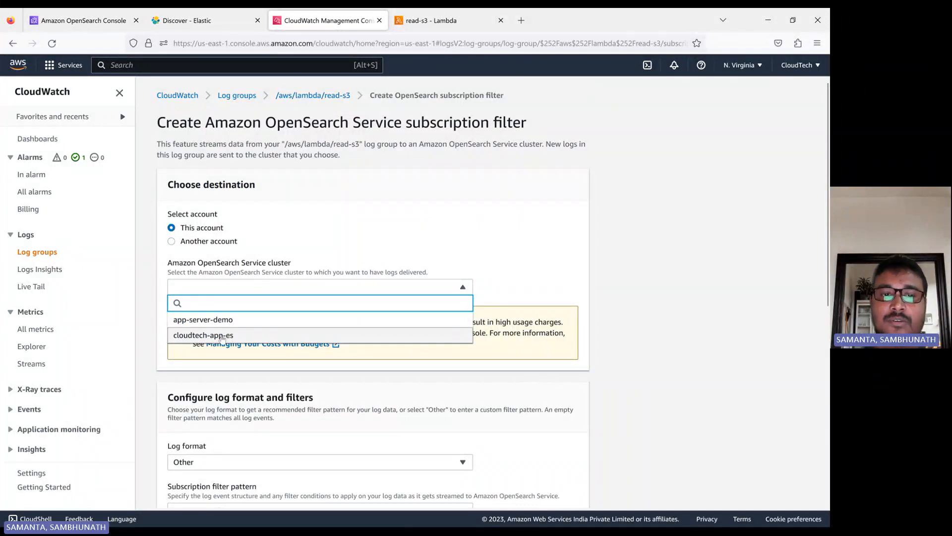
pyautogui.click(222, 338)
pyautogui.scroll(-3, 445, 229)
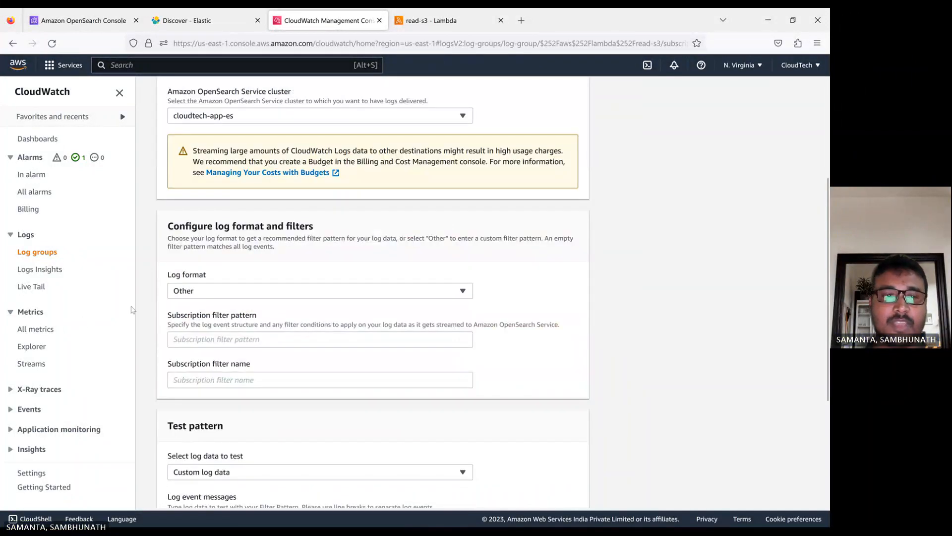
pyautogui.click(200, 292)
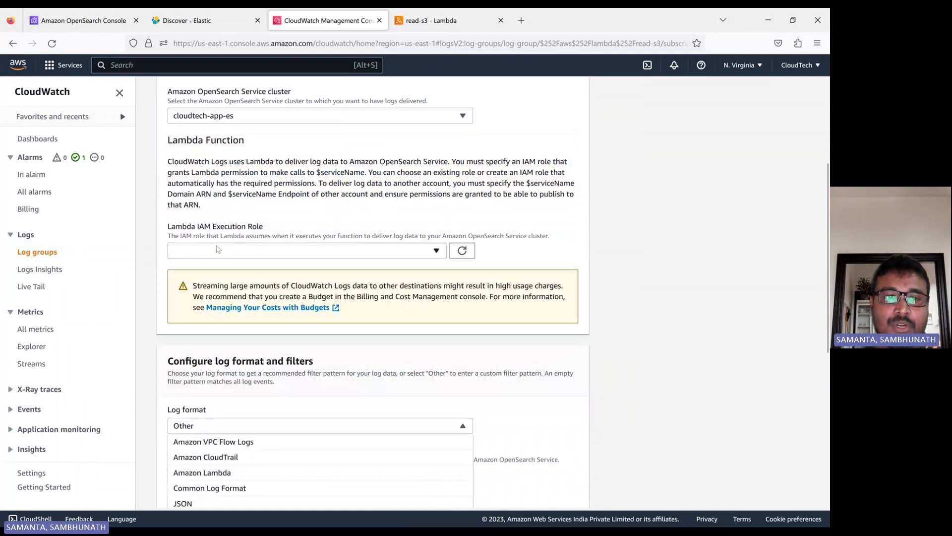
pyautogui.click(197, 246)
pyautogui.scroll(2, 461, 339)
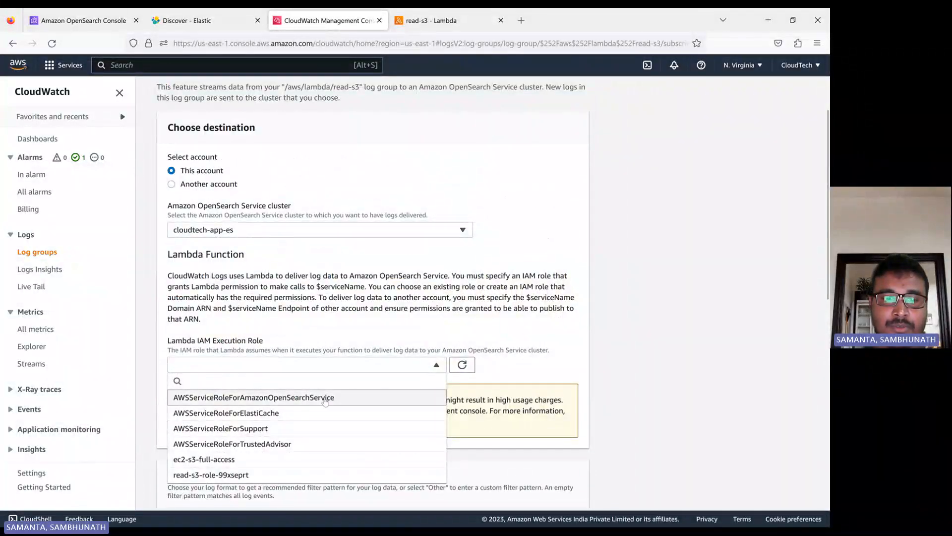
pyautogui.click(253, 397)
# Set the subscription filter's log format to JSON and start on the filter pattern field
pyautogui.scroll(-3, 206, 370)
pyautogui.click(206, 370)
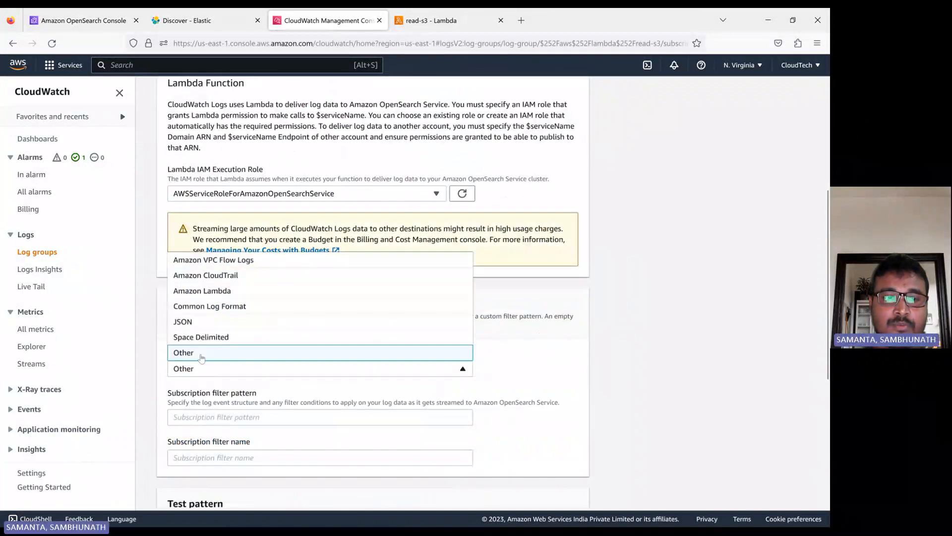
pyautogui.click(193, 322)
pyautogui.scroll(-3, 208, 340)
pyautogui.scroll(-1, 207, 340)
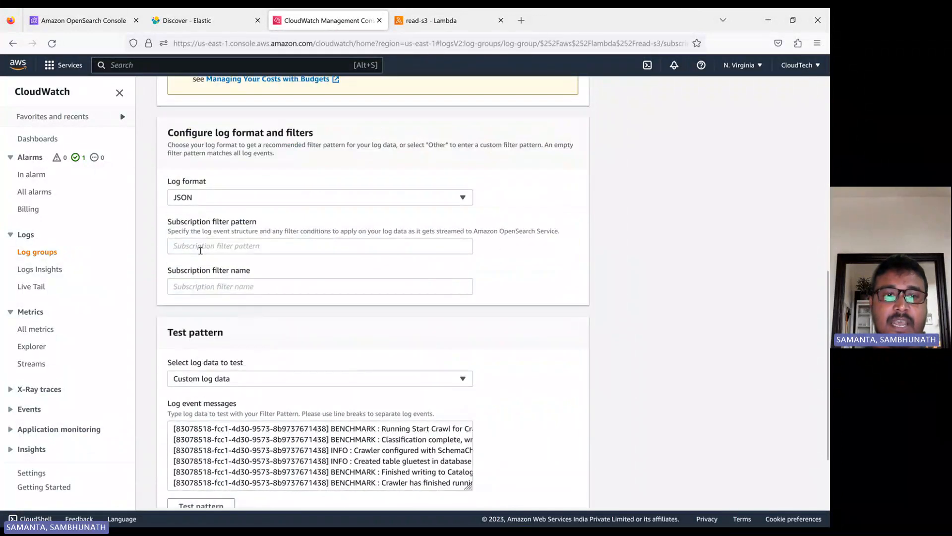
pyautogui.click(201, 248)
pyautogui.scroll(3, 209, 248)
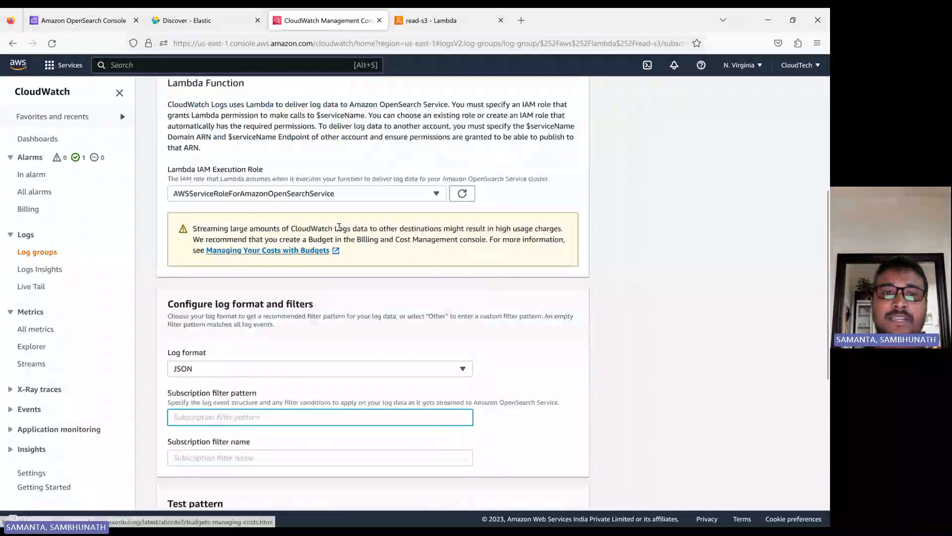
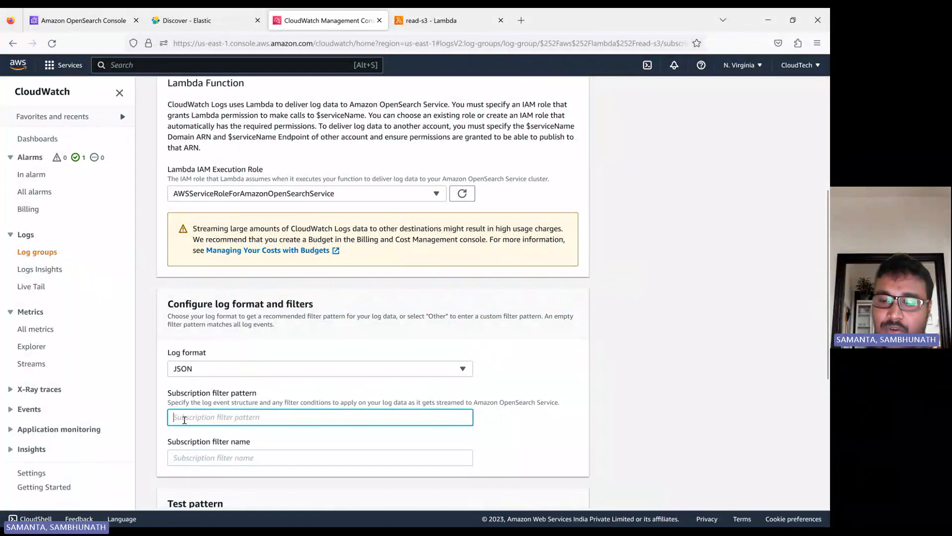
# Enter {type=INFO} as the filter pattern, matching the logging.INFO level in the read-s3 Lambda code
pyautogui.write('{')
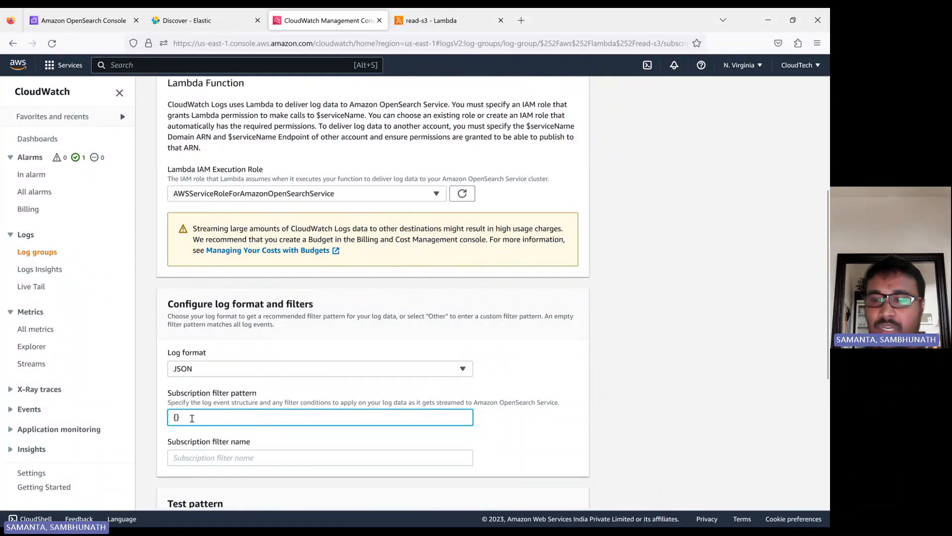
pyautogui.write('ty')
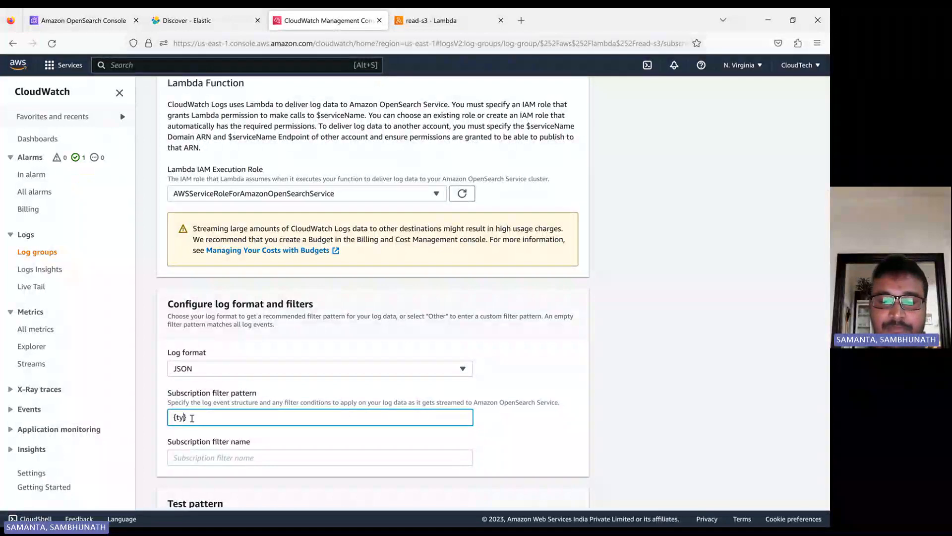
pyautogui.write('pe=')
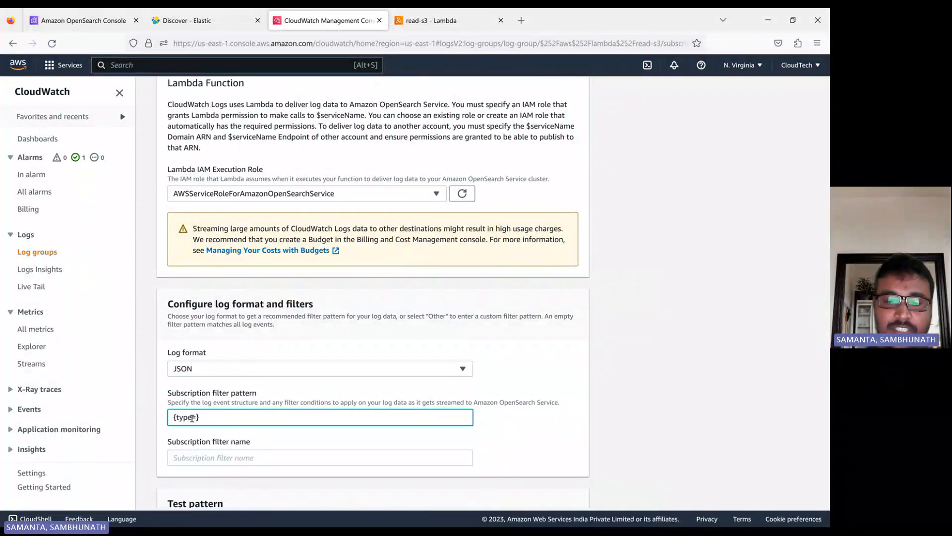
pyautogui.write('INFO')
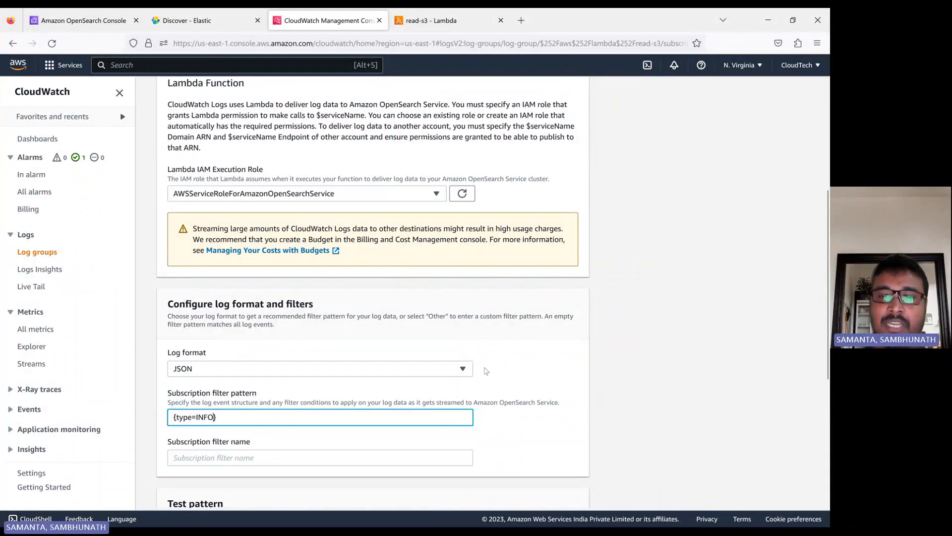
pyautogui.click(534, 383)
pyautogui.click(426, 21)
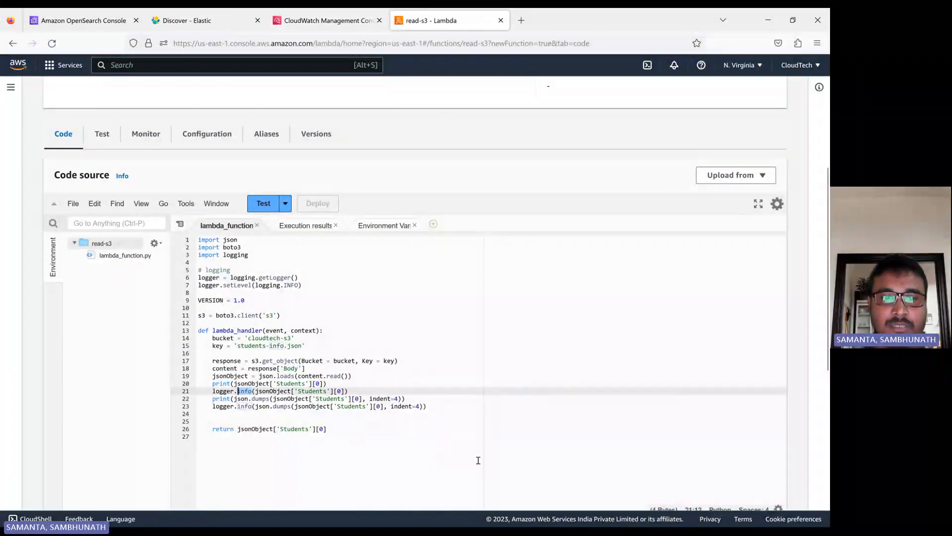
pyautogui.doubleClick(292, 285)
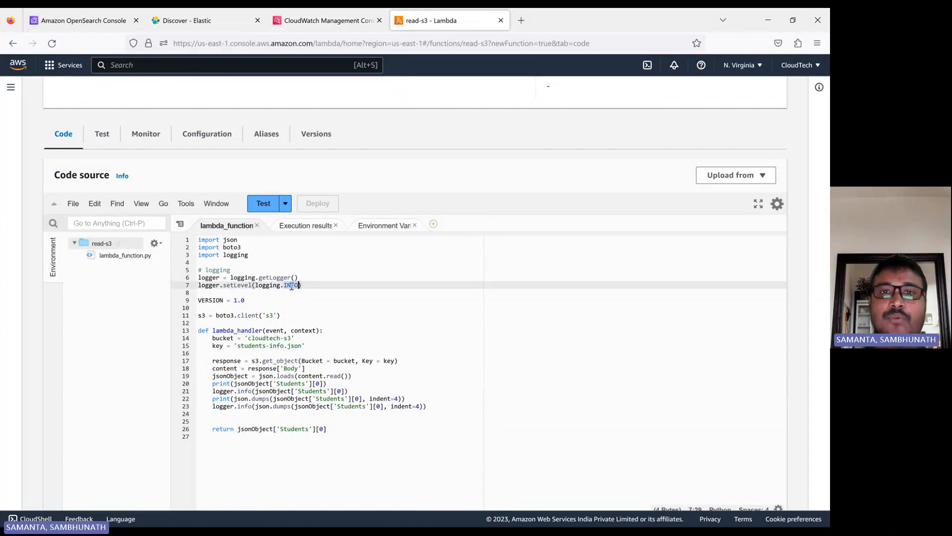
pyautogui.click(322, 20)
# Name the subscription filter INFO and choose the latest read-s3 log stream as test data
pyautogui.scroll(-3, 247, 417)
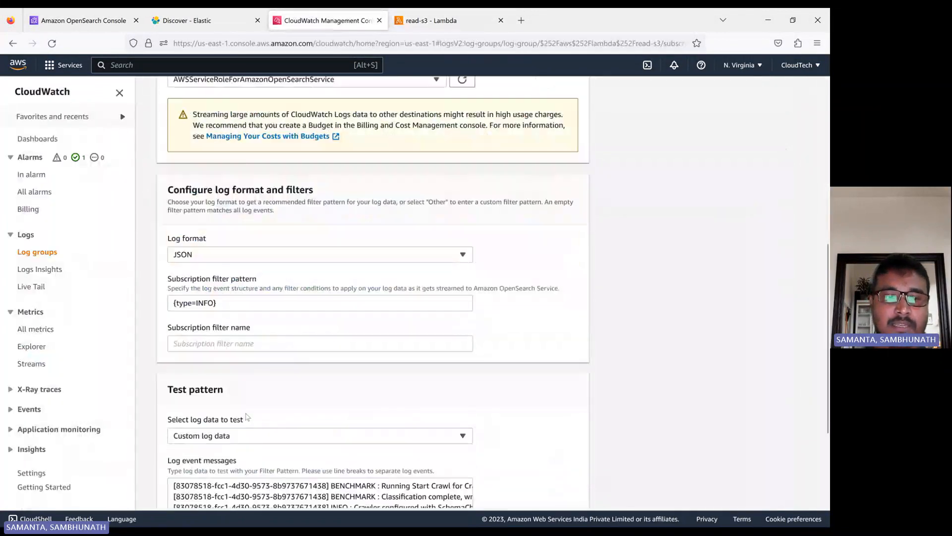
pyautogui.click(183, 343)
pyautogui.write('INFO')
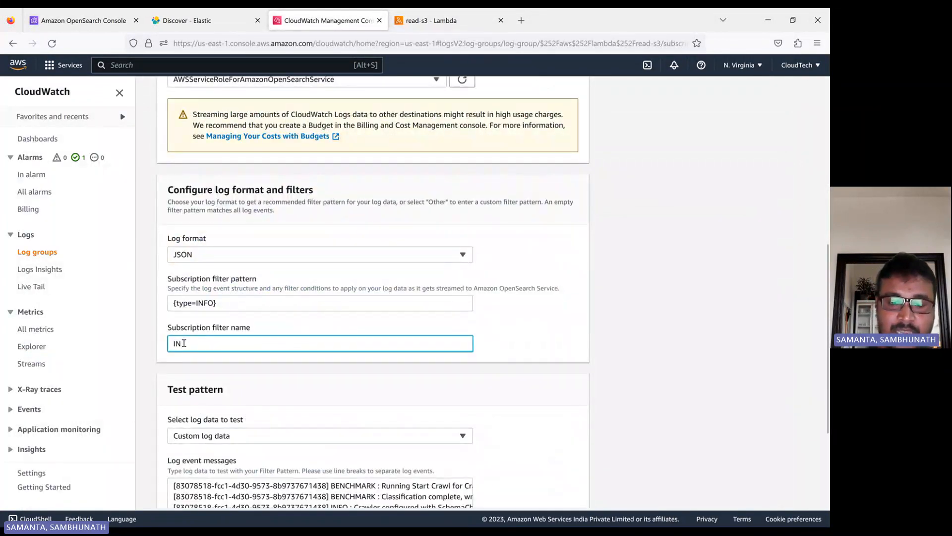
pyautogui.click(469, 406)
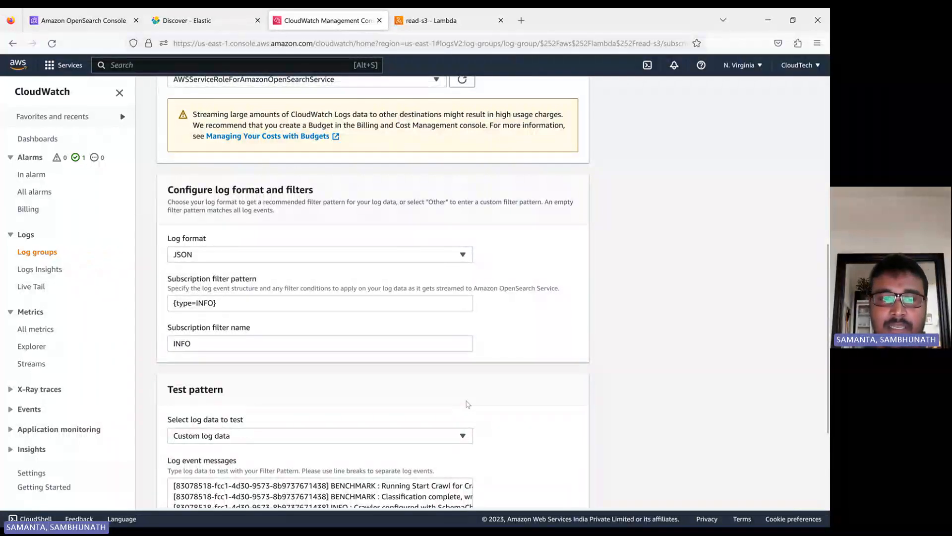
pyautogui.scroll(-2, 466, 401)
pyautogui.click(257, 325)
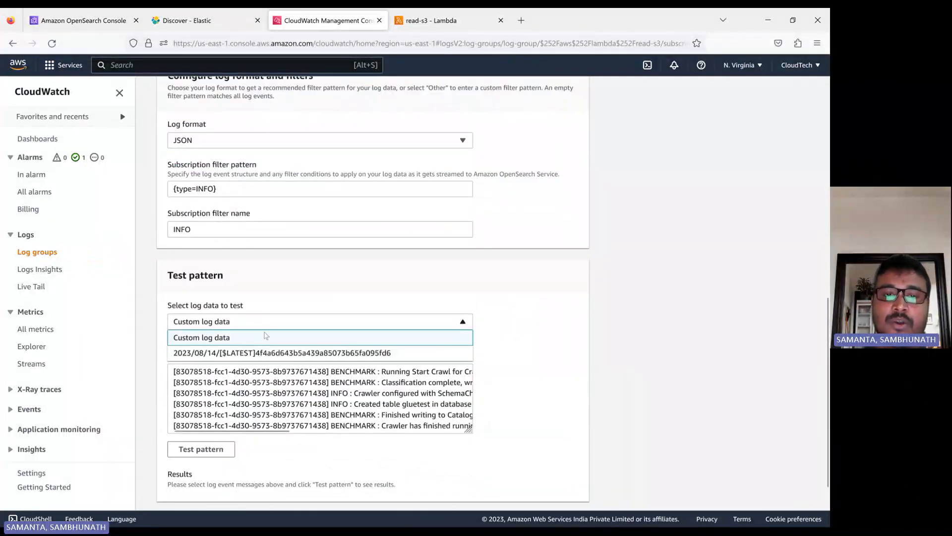
pyautogui.click(290, 352)
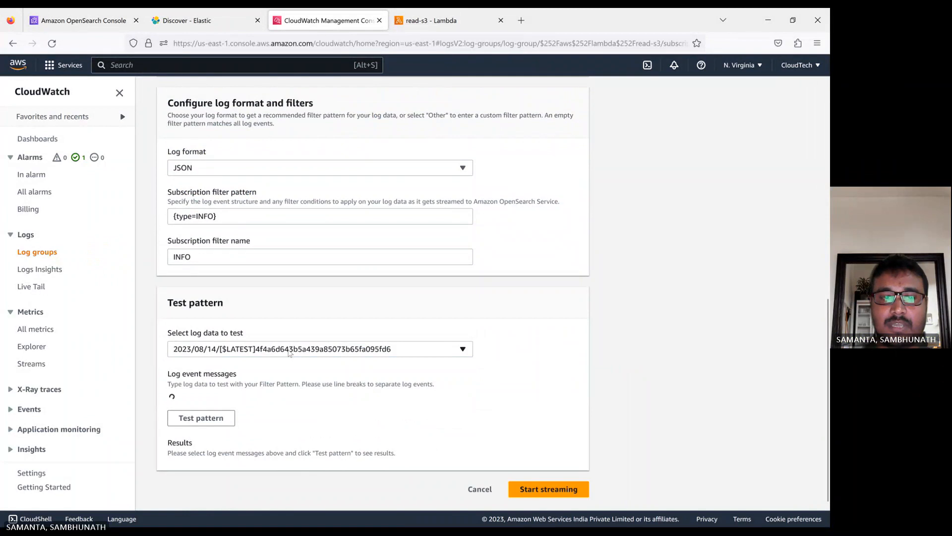
# Test the {type=INFO} pattern against the read-s3 log stream events
pyautogui.scroll(-3, 233, 427)
pyautogui.scroll(-5, 243, 423)
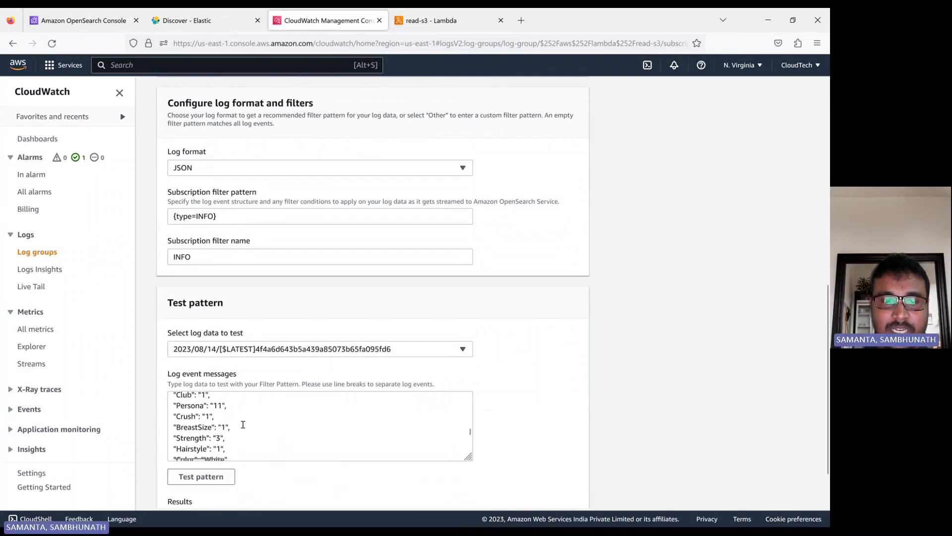
pyautogui.click(209, 419)
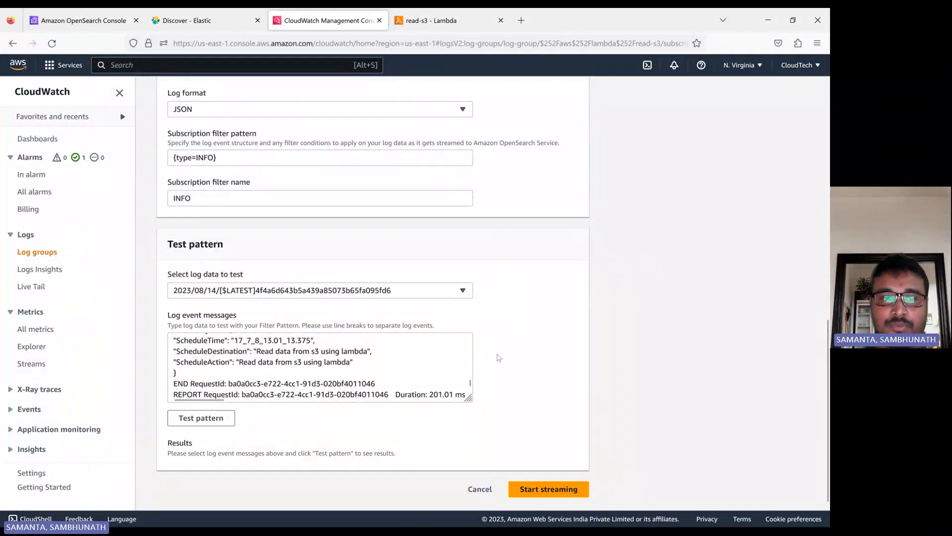
pyautogui.scroll(3, 238, 406)
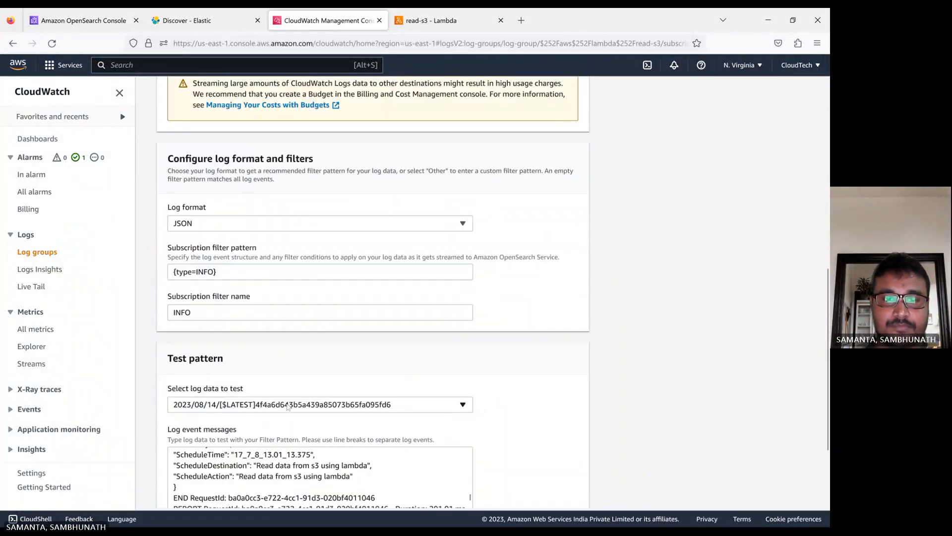
pyautogui.scroll(-3, 278, 387)
pyautogui.click(323, 366)
pyautogui.scroll(10, 323, 367)
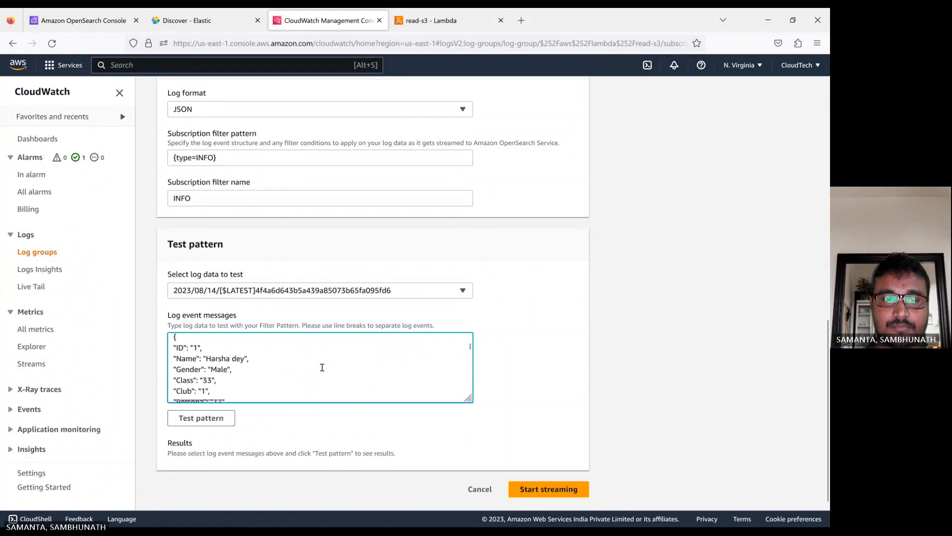
pyautogui.click(196, 421)
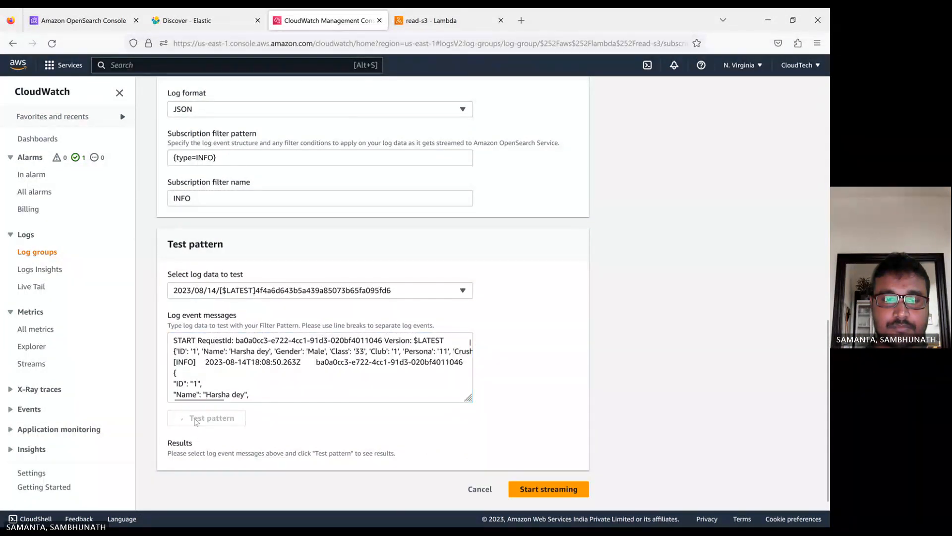
# Switch the test data back to custom log data and rerun the pattern test
pyautogui.click(272, 296)
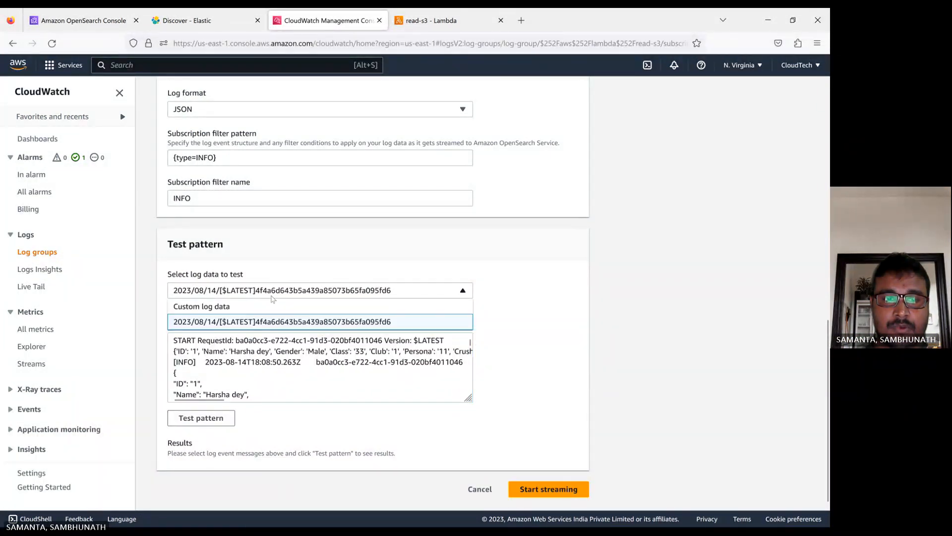
pyautogui.click(238, 306)
pyautogui.click(210, 421)
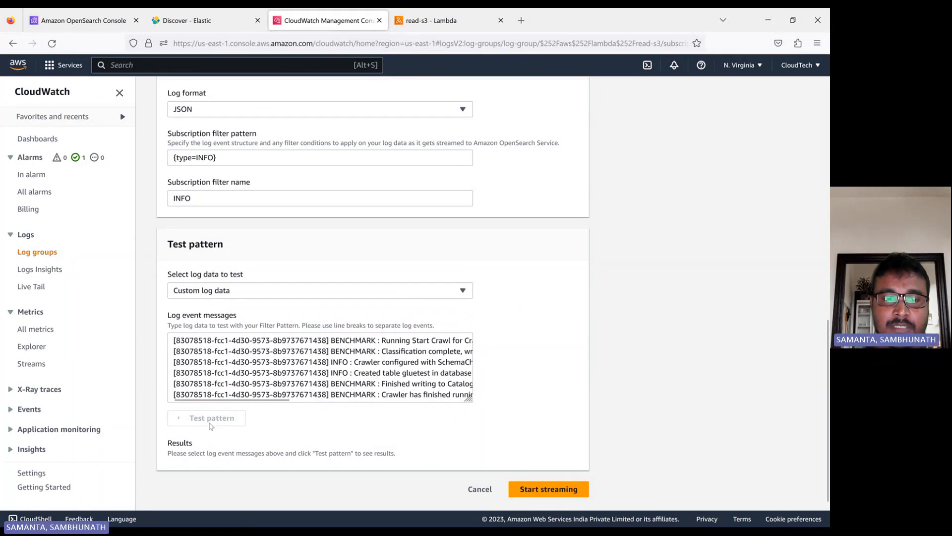
pyautogui.scroll(5, 277, 421)
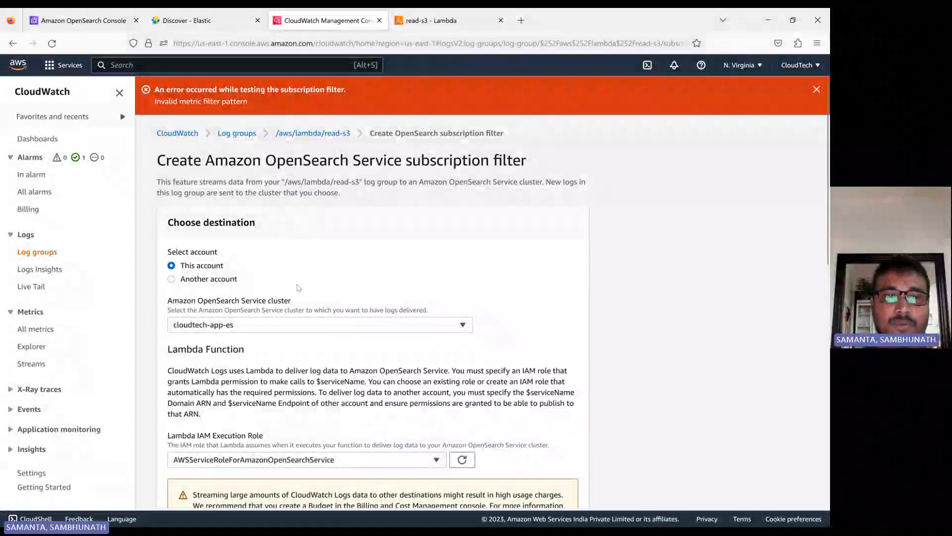
# Test the {type=INFO} filter pattern against the sample log data
pyautogui.scroll(-3, 298, 287)
pyautogui.scroll(-2, 298, 287)
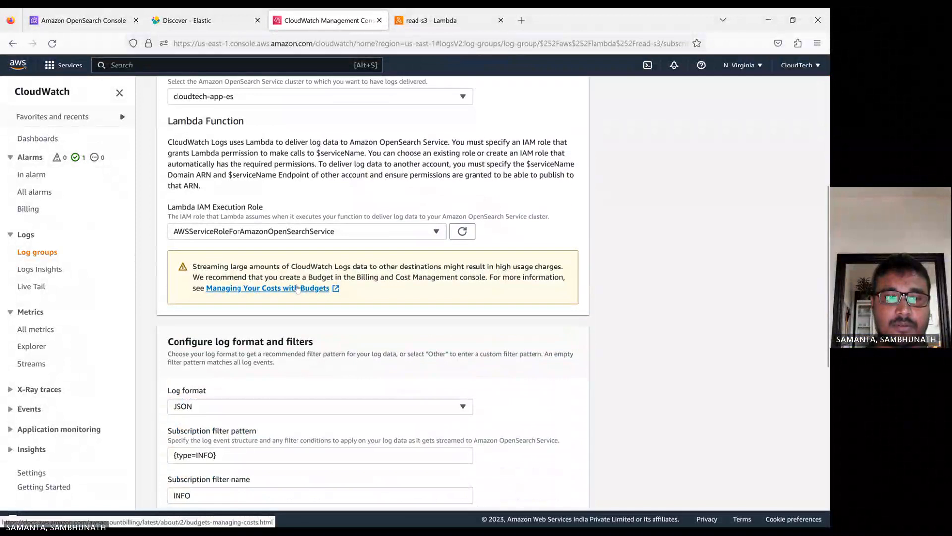
pyautogui.scroll(-2, 298, 288)
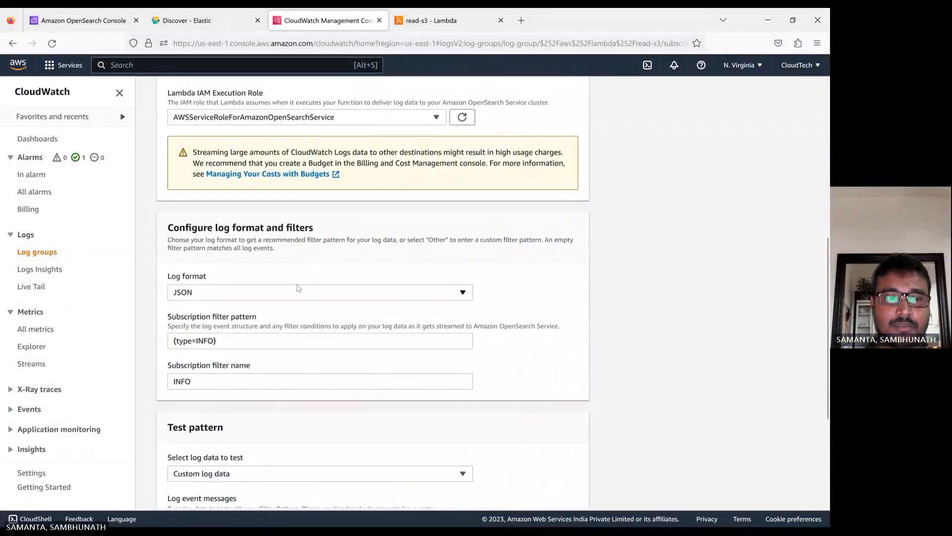
pyautogui.click(193, 343)
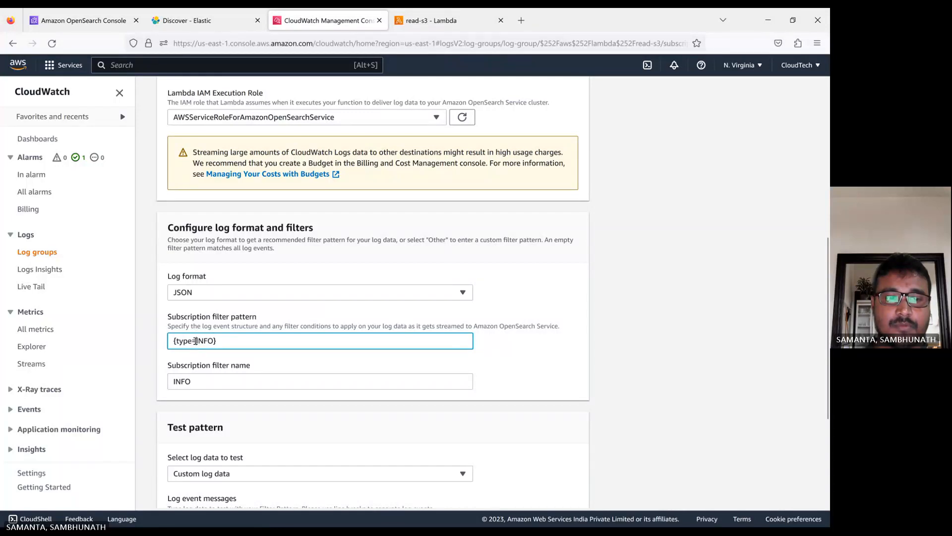
pyautogui.scroll(-3, 253, 363)
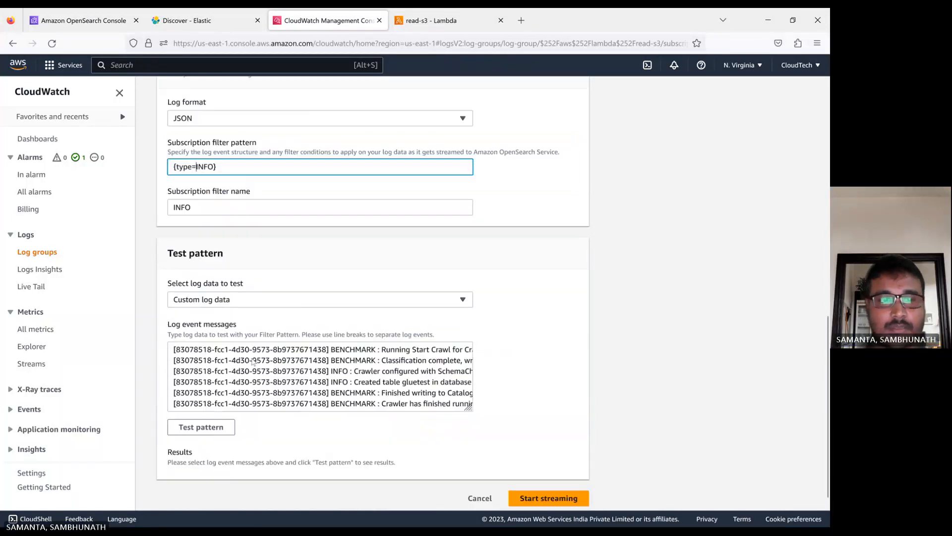
pyautogui.click(203, 418)
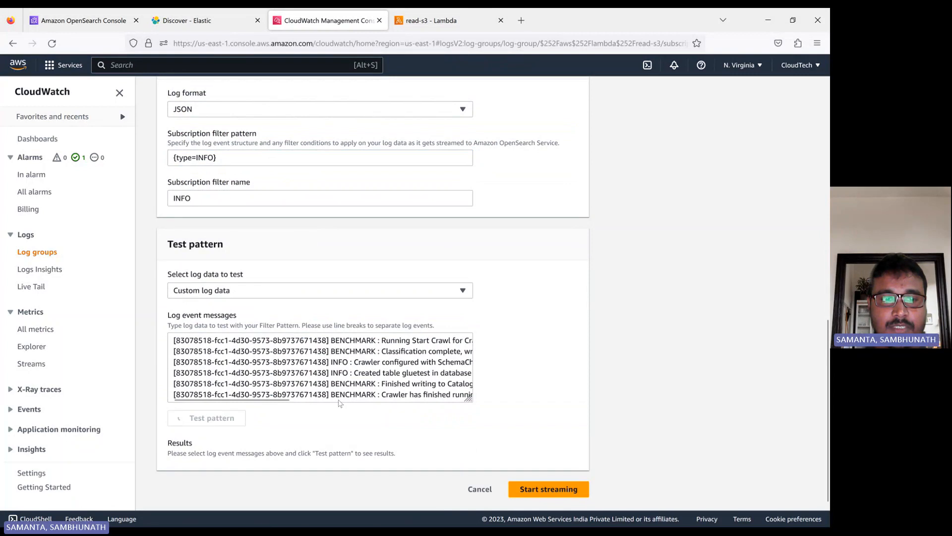
pyautogui.scroll(10, 390, 373)
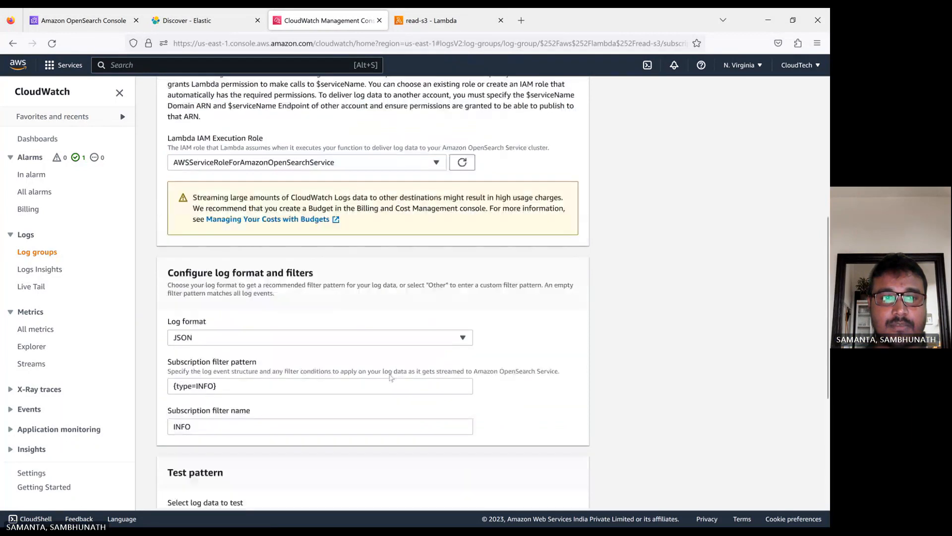
pyautogui.scroll(-8, 390, 375)
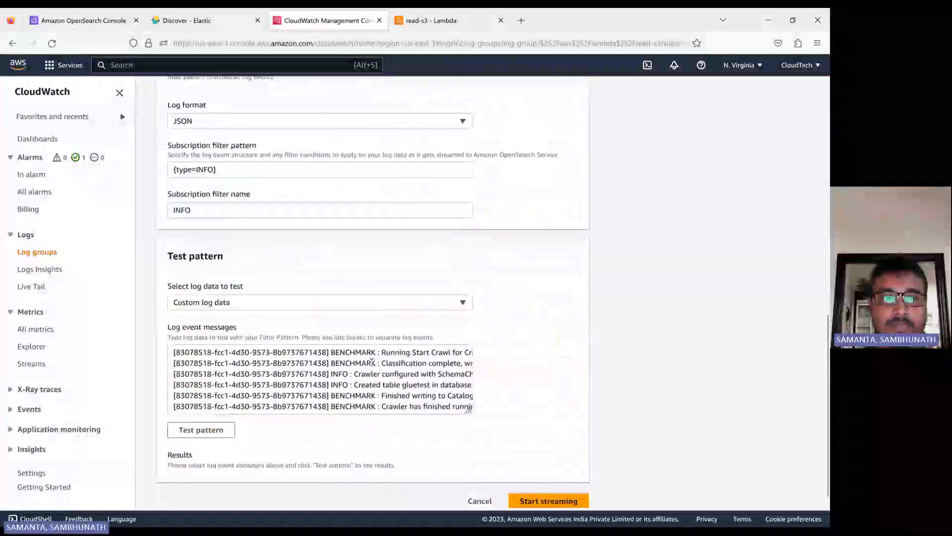
# Rerun the test on the 2023/08/14 log stream, then delete {type=INFO} from the filter pattern
pyautogui.click(239, 302)
pyautogui.click(241, 334)
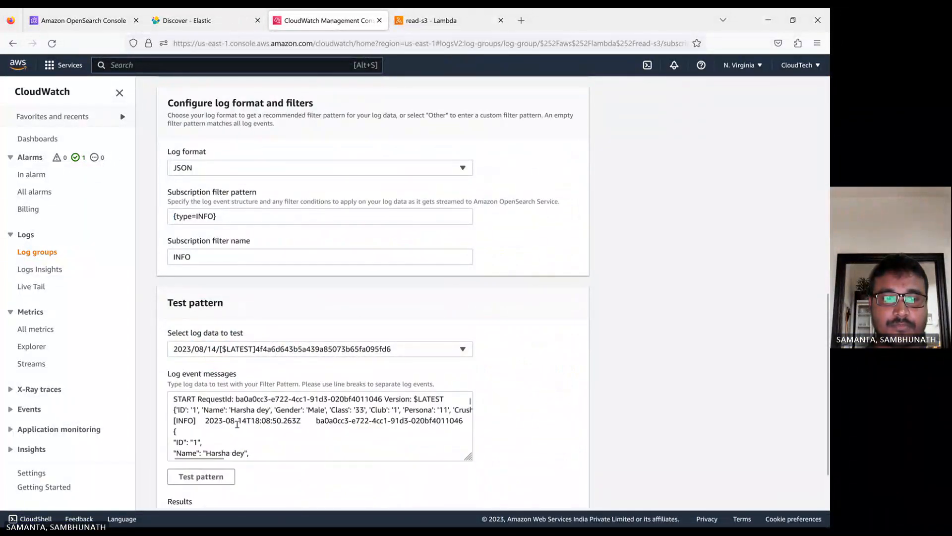
pyautogui.doubleClick(184, 421)
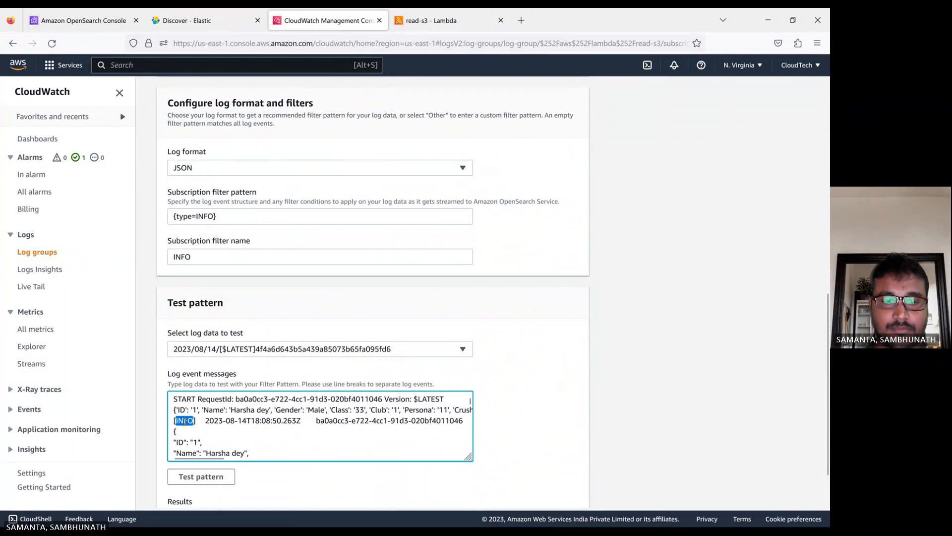
pyautogui.click(202, 475)
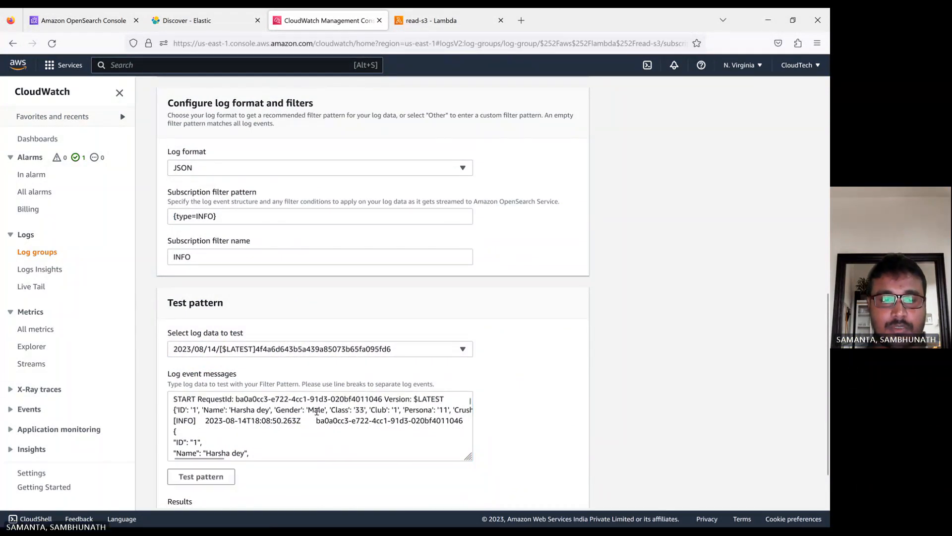
pyautogui.scroll(-1, 316, 412)
pyautogui.scroll(1, 307, 416)
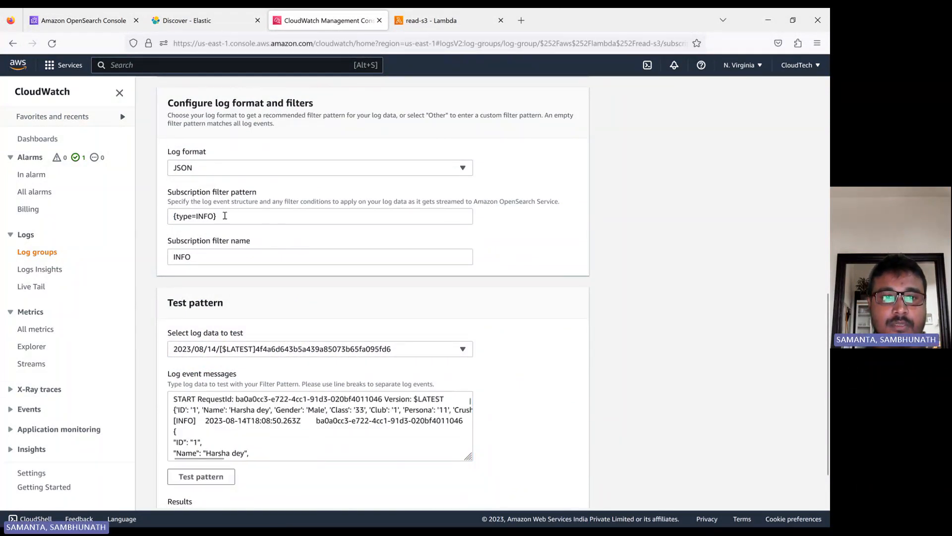
pyautogui.moveTo(226, 216); pyautogui.dragTo(124, 215)
pyautogui.press('BackSpace')
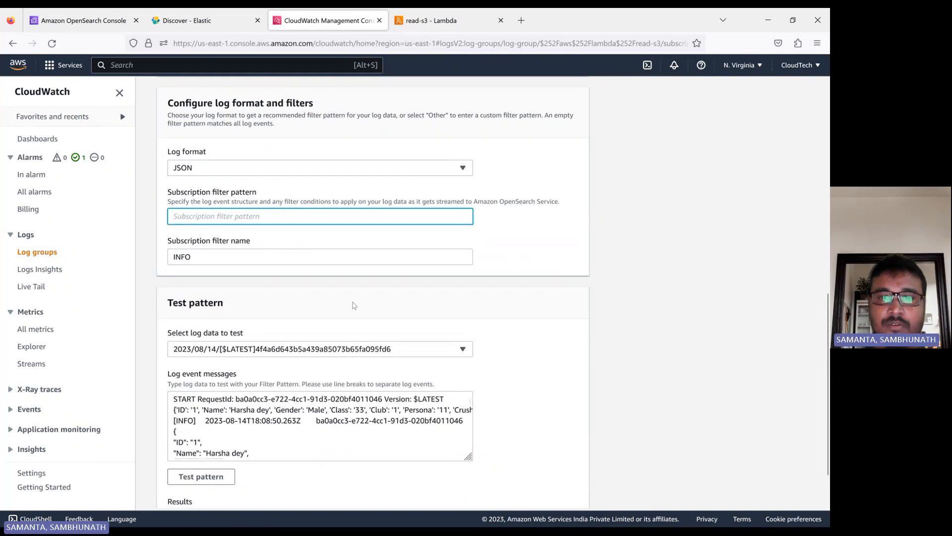
# Test the empty filter pattern and review the results matching all 41 of 41 events
pyautogui.scroll(-2, 423, 346)
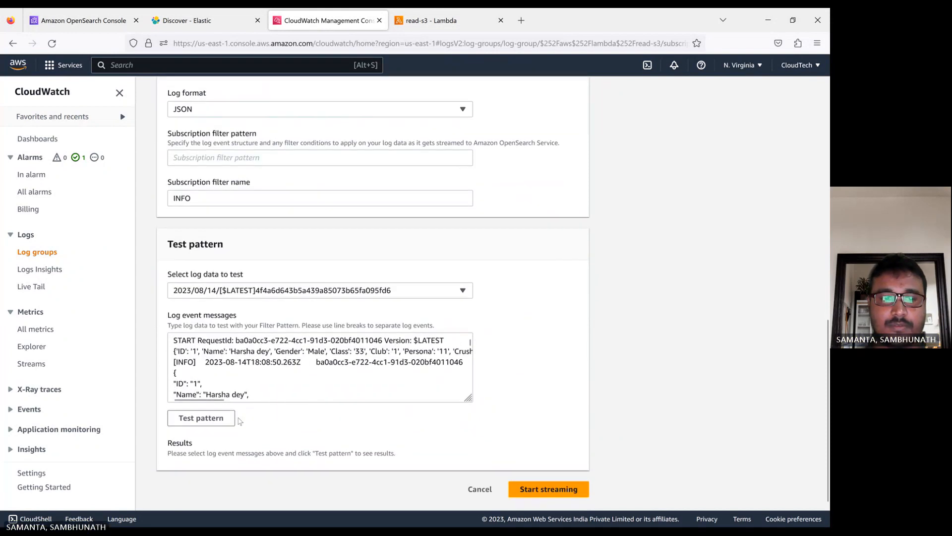
pyautogui.click(201, 422)
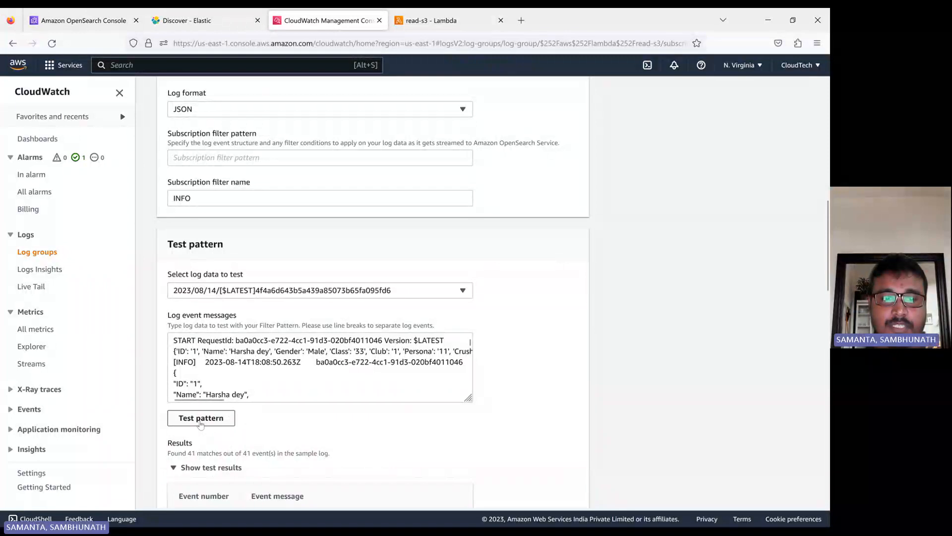
pyautogui.scroll(-5, 228, 427)
pyautogui.scroll(-11, 286, 382)
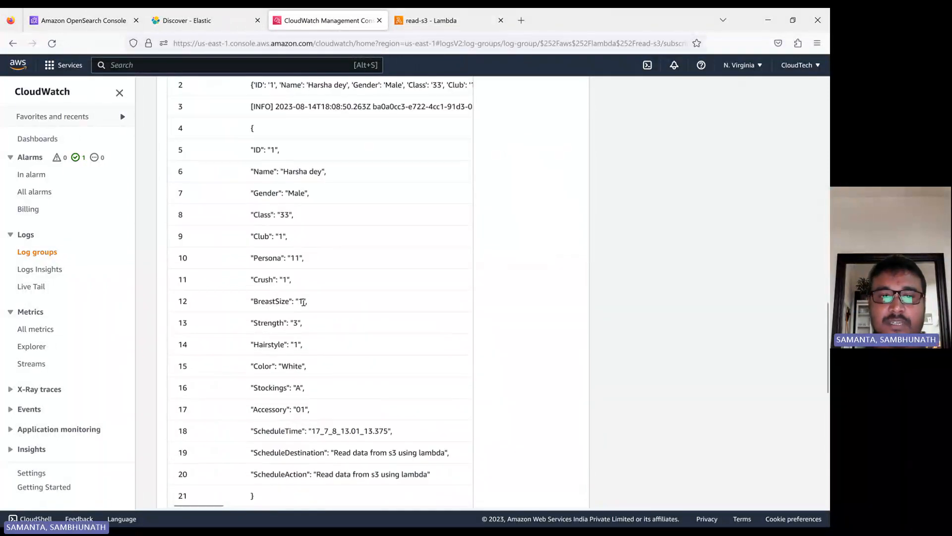
pyautogui.scroll(15, 304, 372)
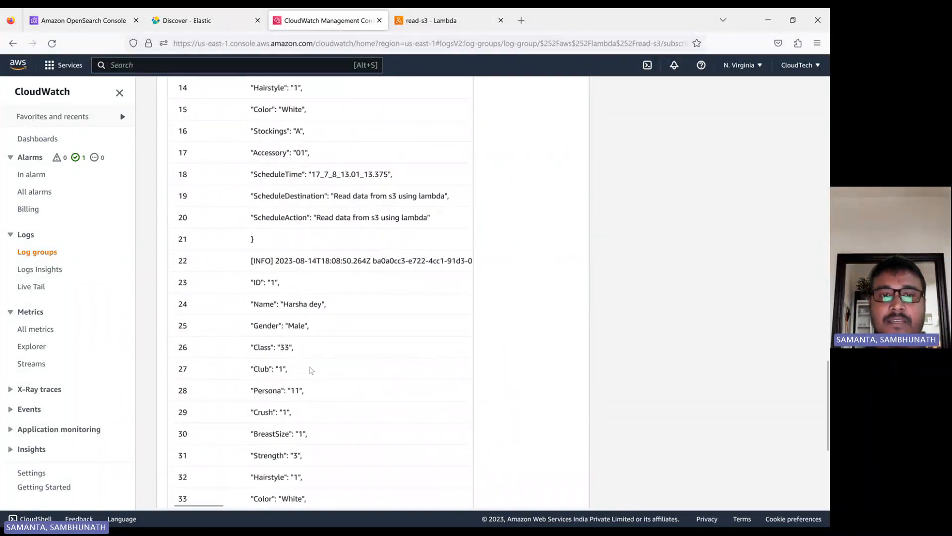
pyautogui.scroll(-15, 310, 369)
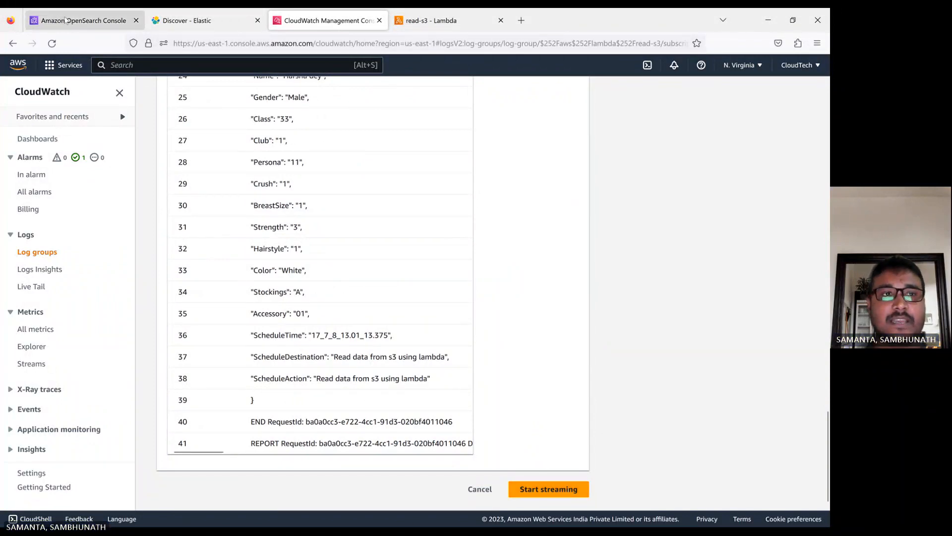
# Check the OpenSearch domains list and the students data in Kibana Discover
pyautogui.click(65, 20)
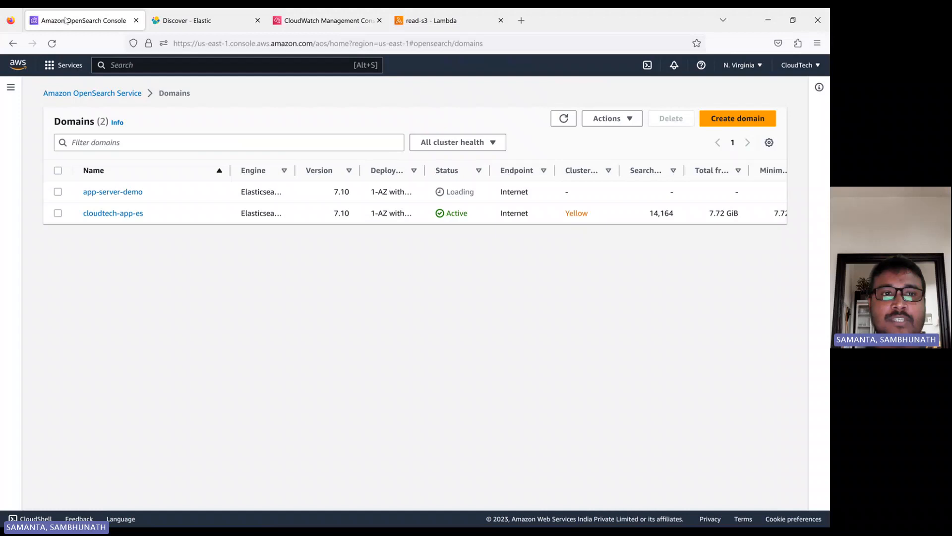
pyautogui.click(188, 22)
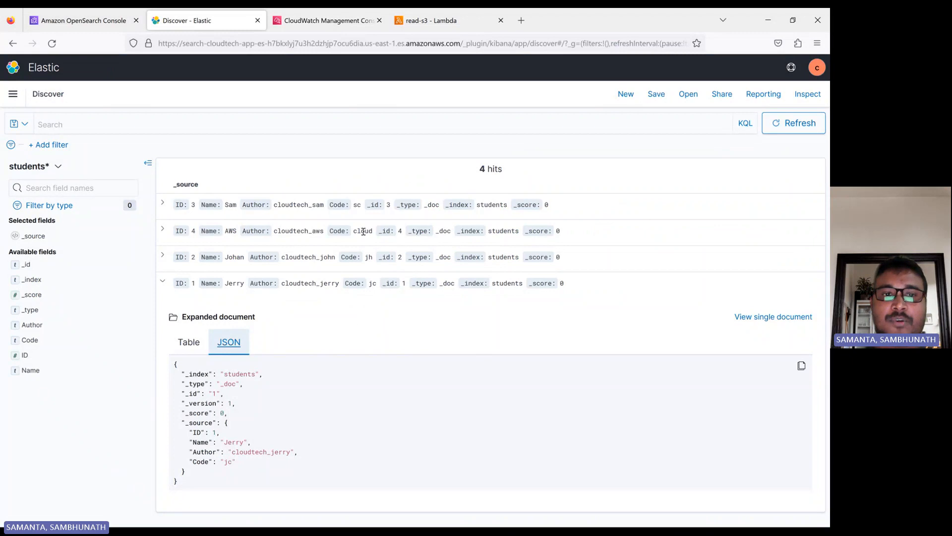
pyautogui.click(322, 22)
# Look over the CloudWatch test results, then bring the PowerPoint slide show forward
pyautogui.scroll(-10, 466, 330)
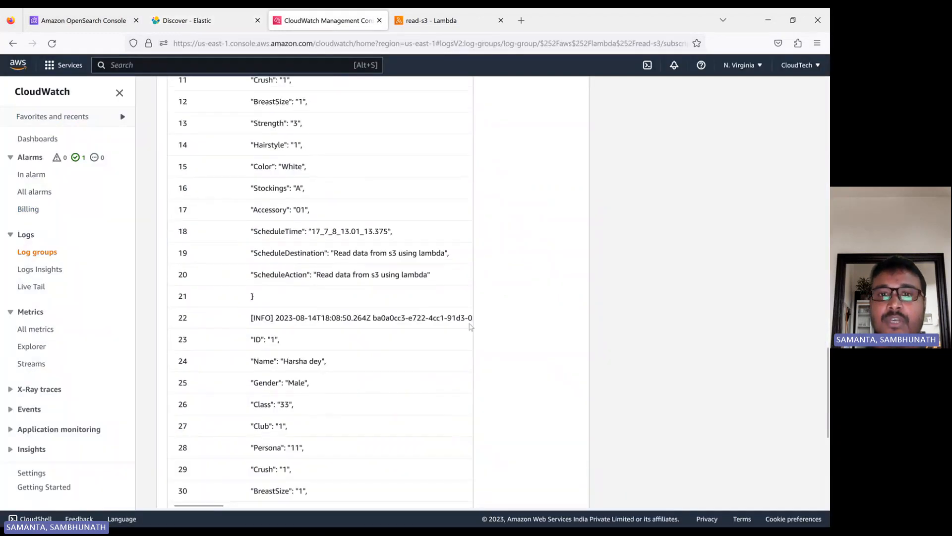
pyautogui.scroll(-4, 472, 325)
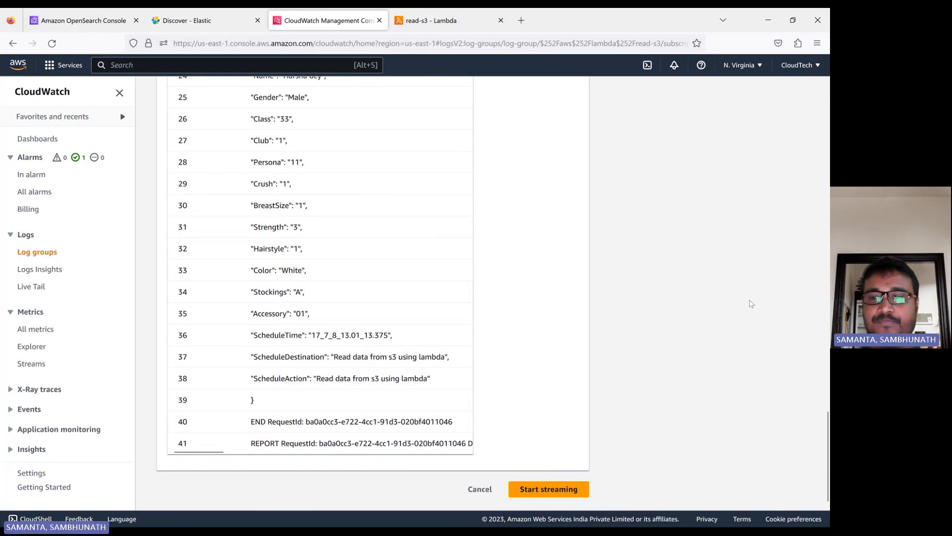
pyautogui.moveTo(535, 526)
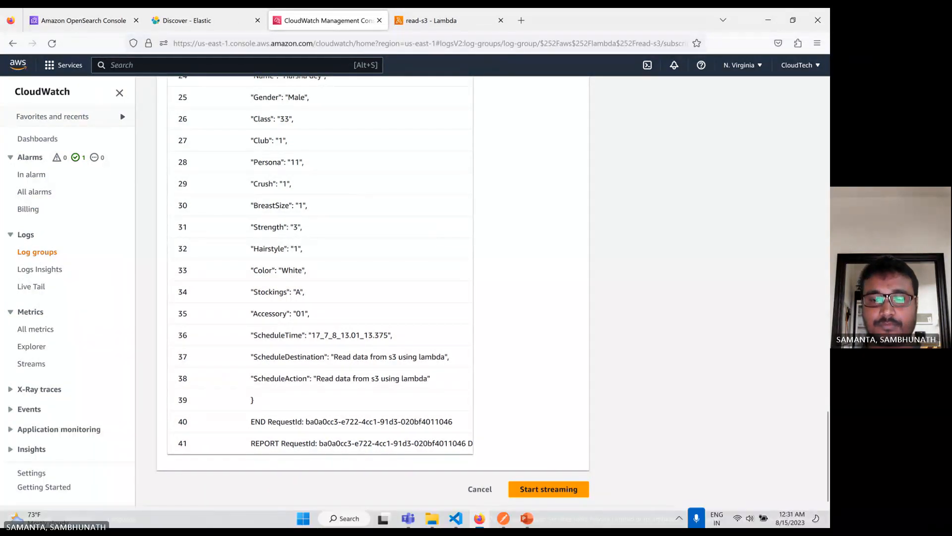
pyautogui.click(564, 481)
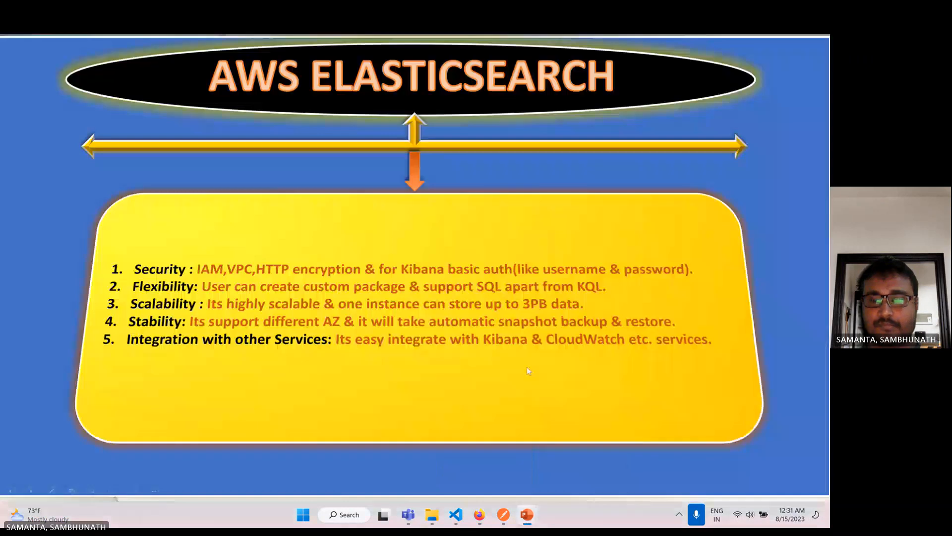